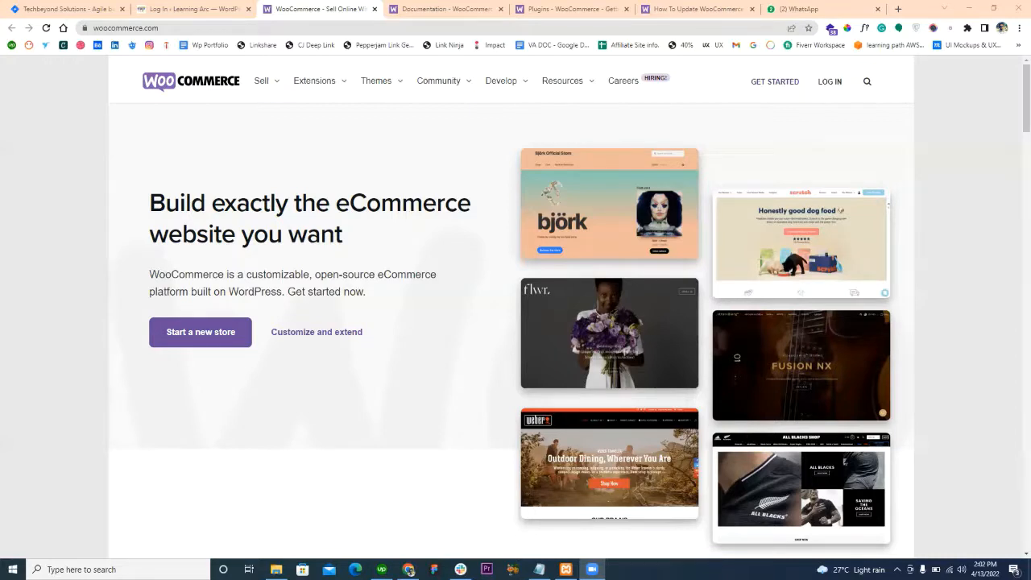
Review the Day 21 lecture outline in Notepad and return to the WooCommerce home page.
{"action": "left_click", "coordinate": [539, 570]}
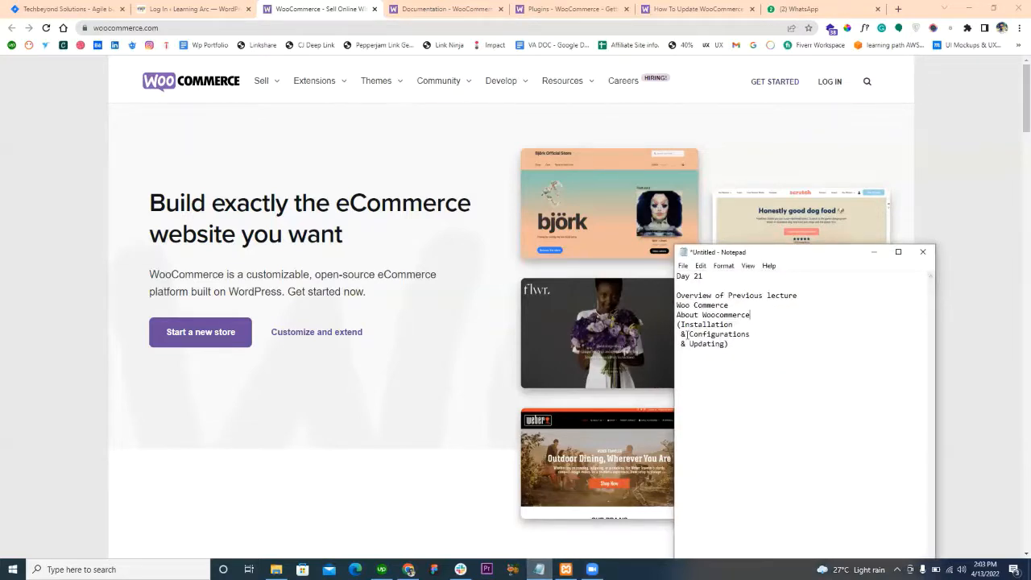
{"action": "left_click", "coordinate": [873, 253]}
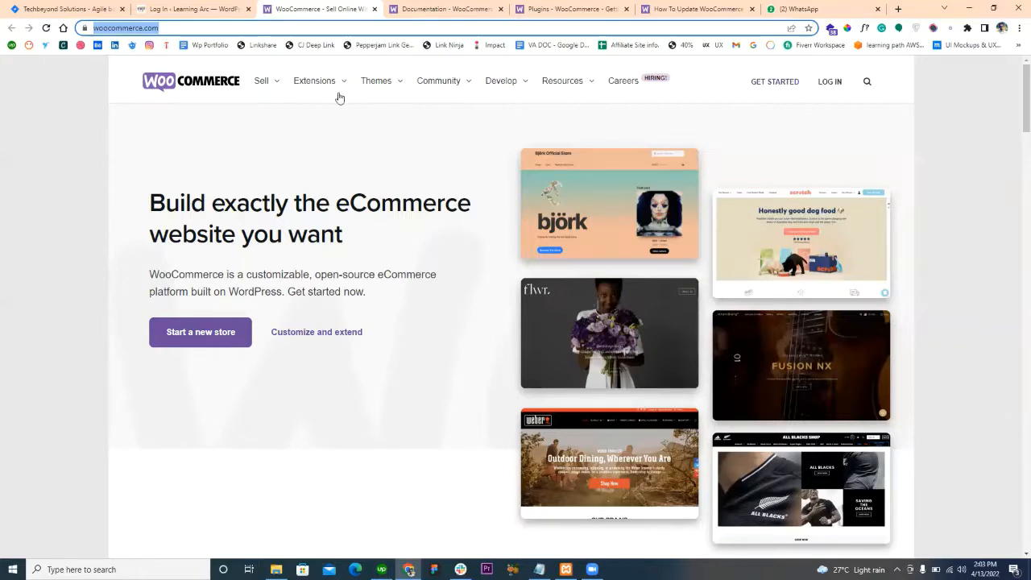
View the WooCommerce Documentation page and the already open Installation & Updating documentation page.
{"action": "mouse_move", "coordinate": [336, 91]}
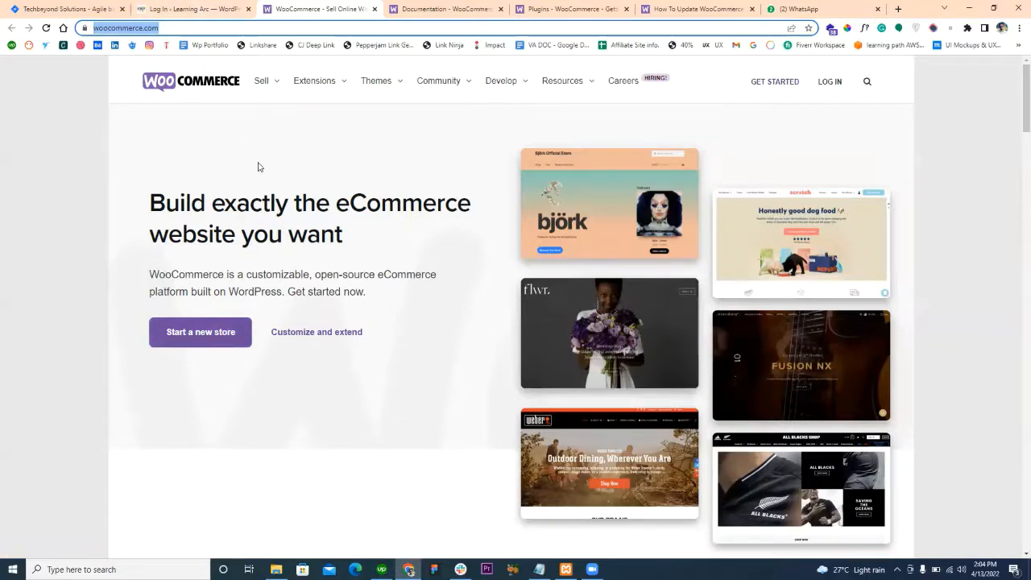
{"action": "left_click", "coordinate": [416, 6]}
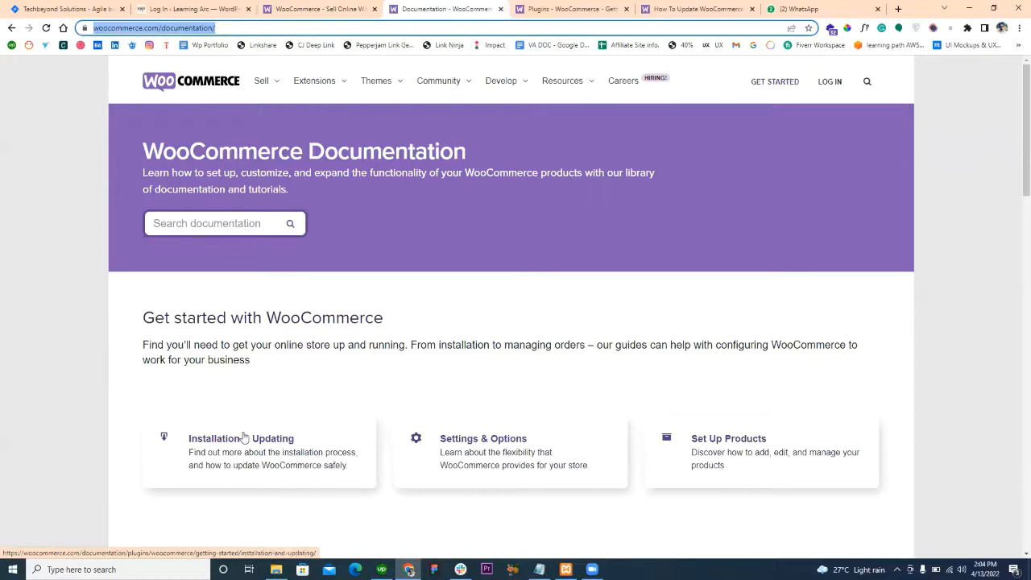
{"action": "left_click", "coordinate": [532, 9]}
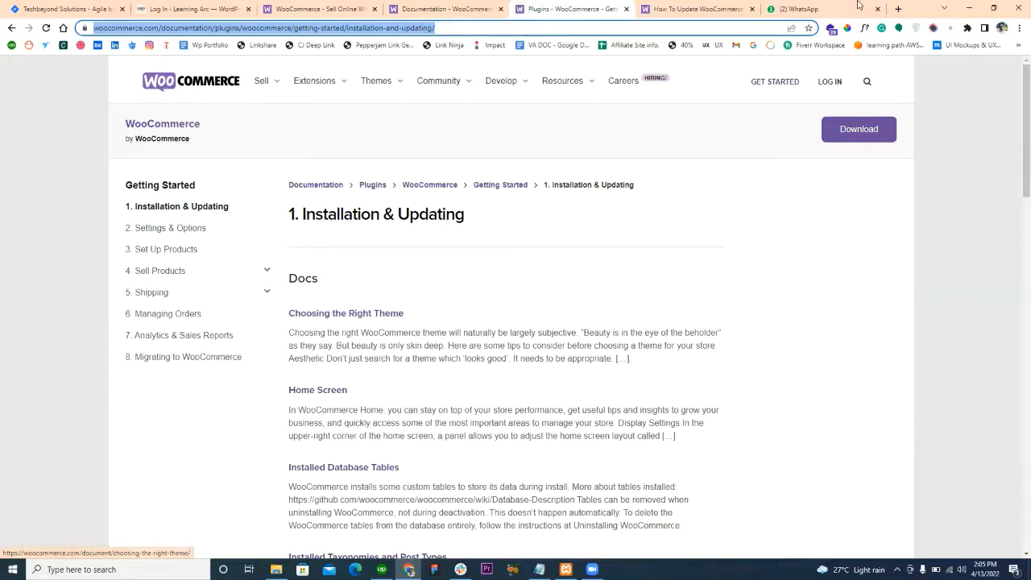
Open the themeforest.net website in a new browser tab.
{"action": "left_click", "coordinate": [899, 10]}
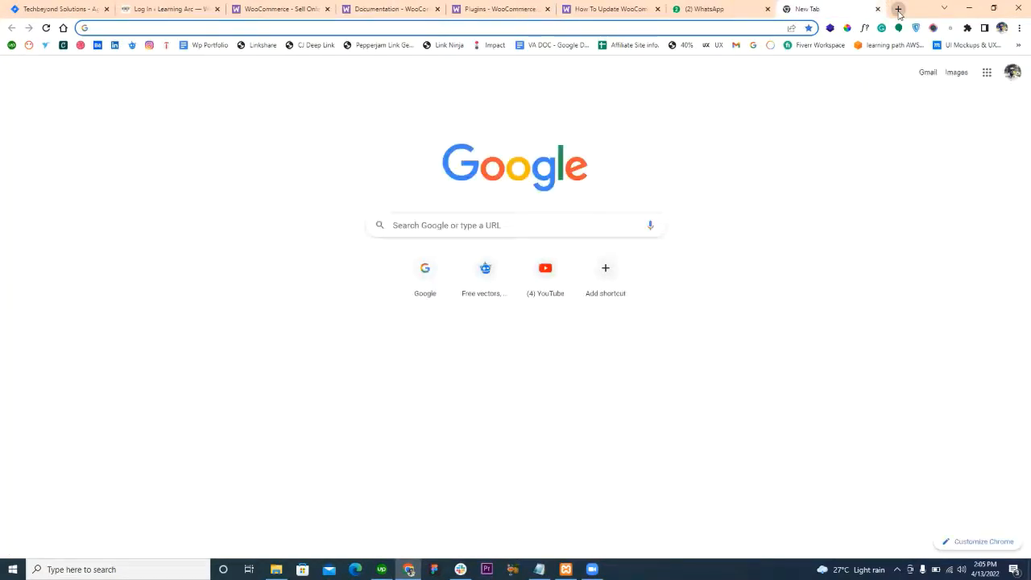
{"action": "type", "text": "them"}
{"action": "key", "text": "Return"}
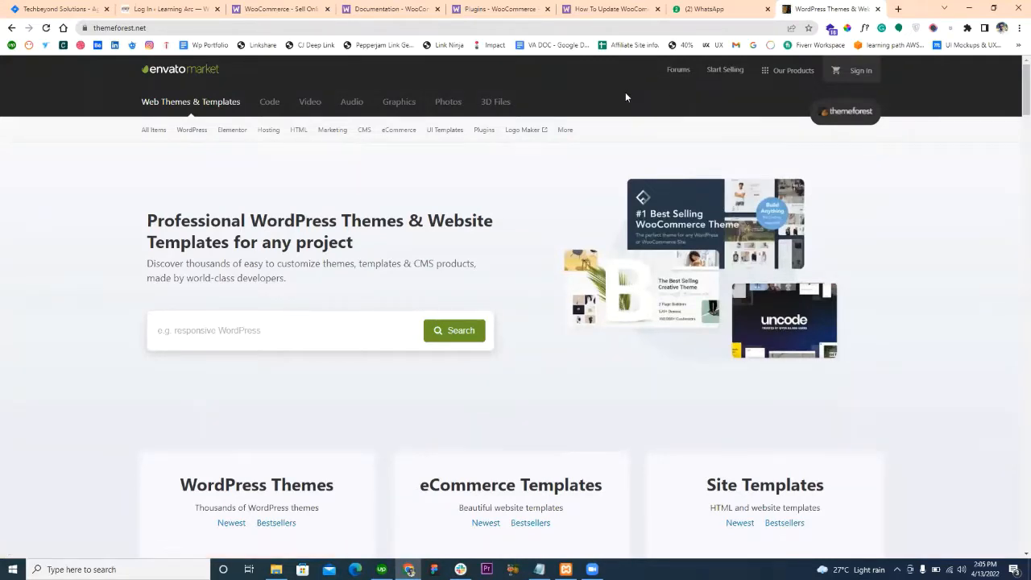
Search ThemeForest for "skincare" website templates.
{"action": "left_click", "coordinate": [194, 339]}
{"action": "type", "text": "sk"}
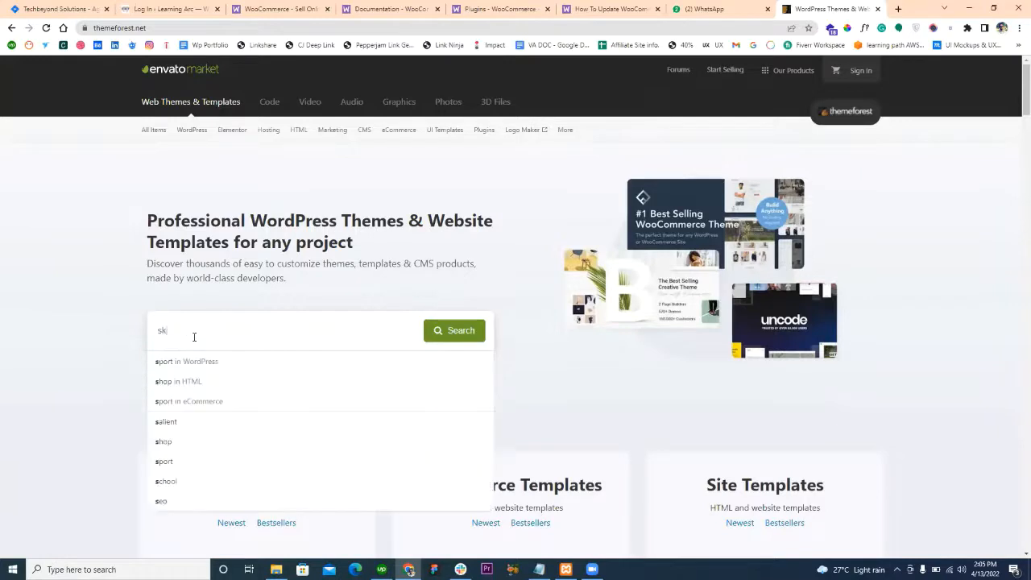
{"action": "type", "text": "incare"}
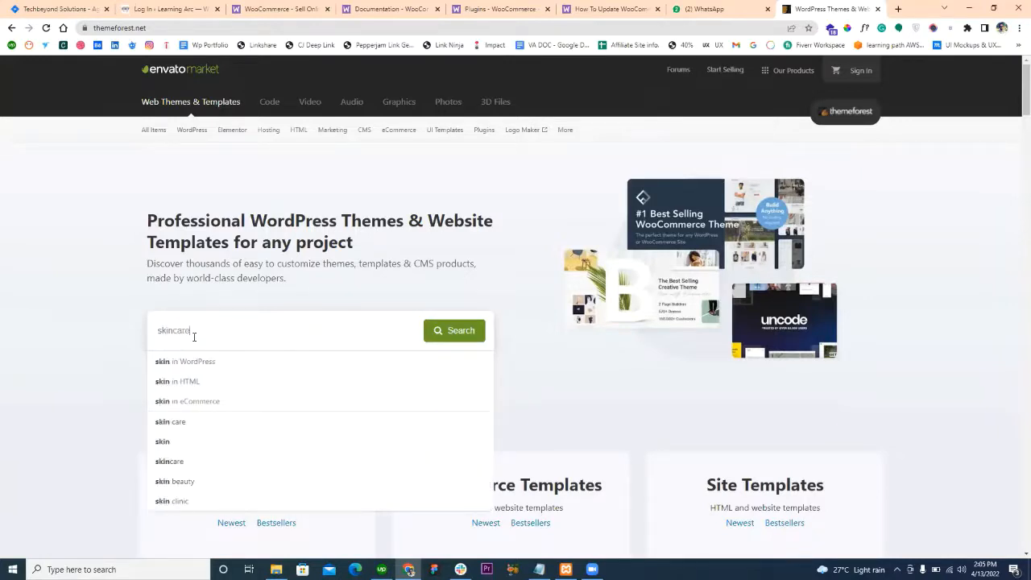
{"action": "left_click", "coordinate": [460, 336]}
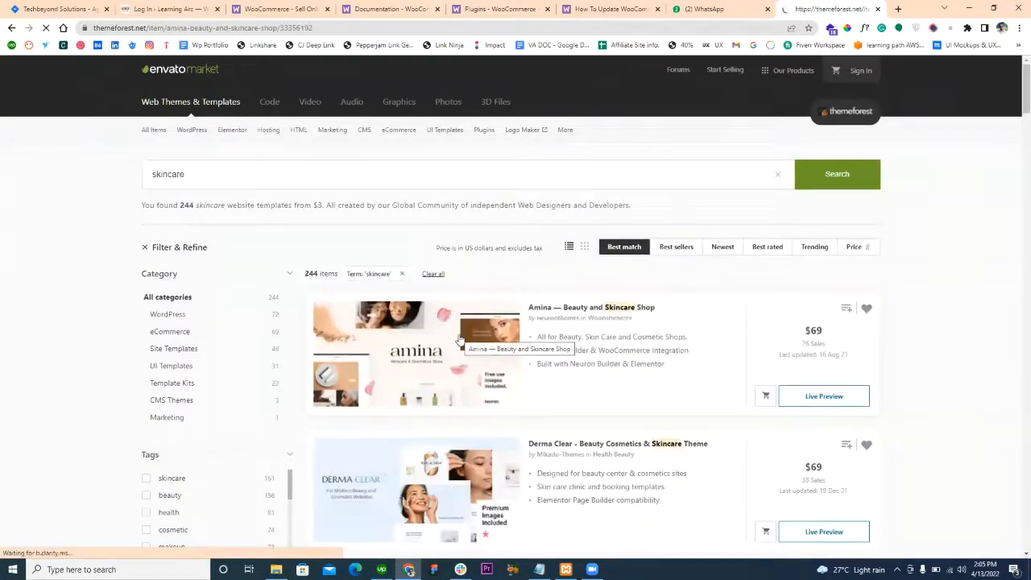
Open the "Amina — Beauty and Skincare Shop" theme and launch its live preview in a separate tab.
{"action": "left_click", "coordinate": [461, 341]}
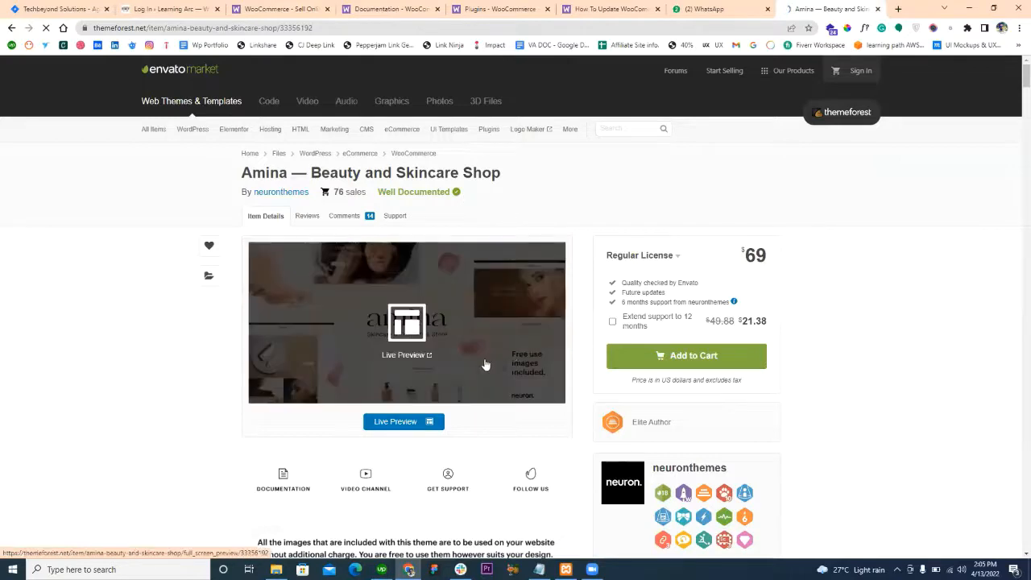
{"action": "left_click", "coordinate": [400, 332]}
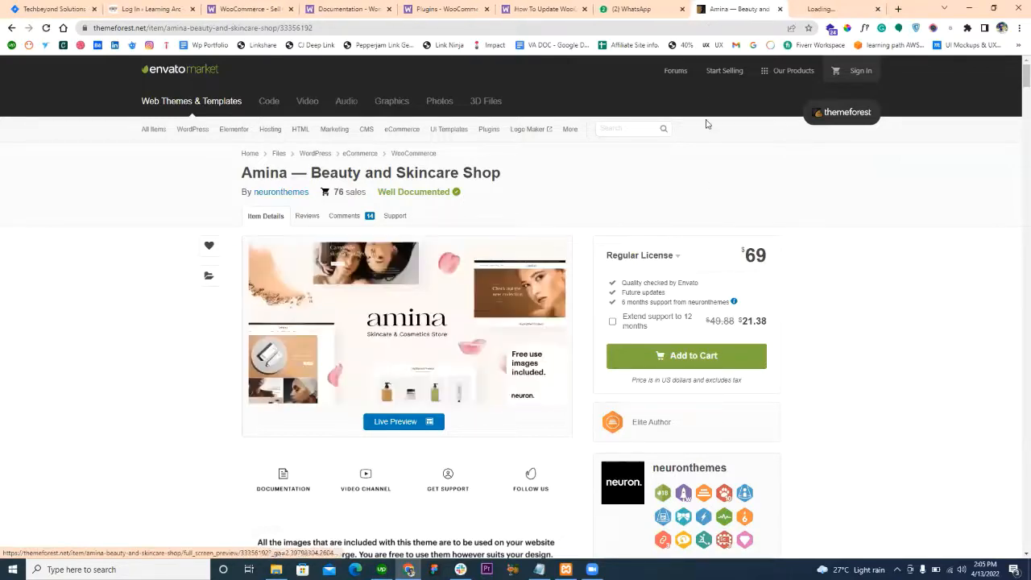
{"action": "left_click", "coordinate": [520, 9]}
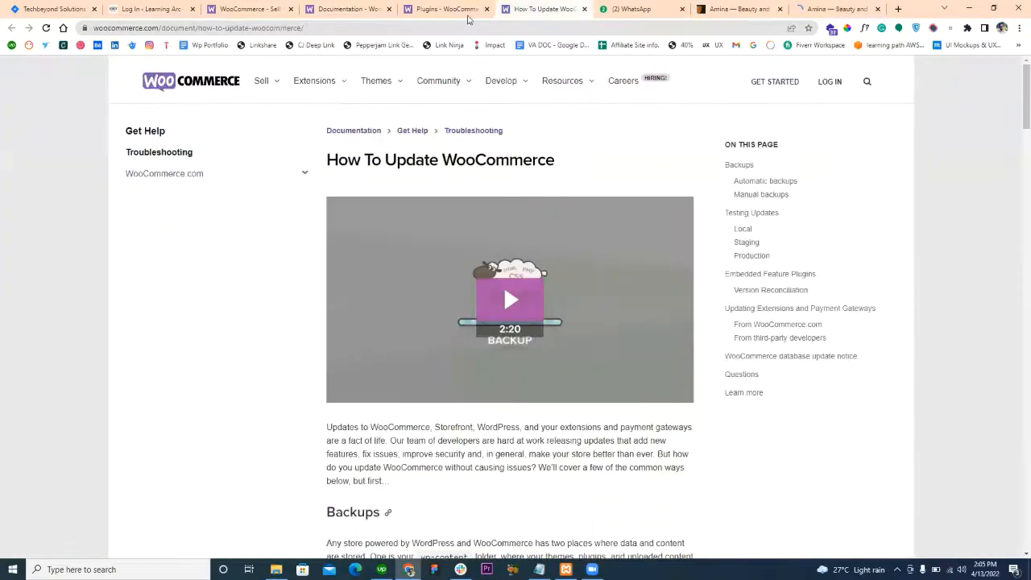
{"action": "left_click", "coordinate": [380, 7]}
{"action": "left_click", "coordinate": [445, 6]}
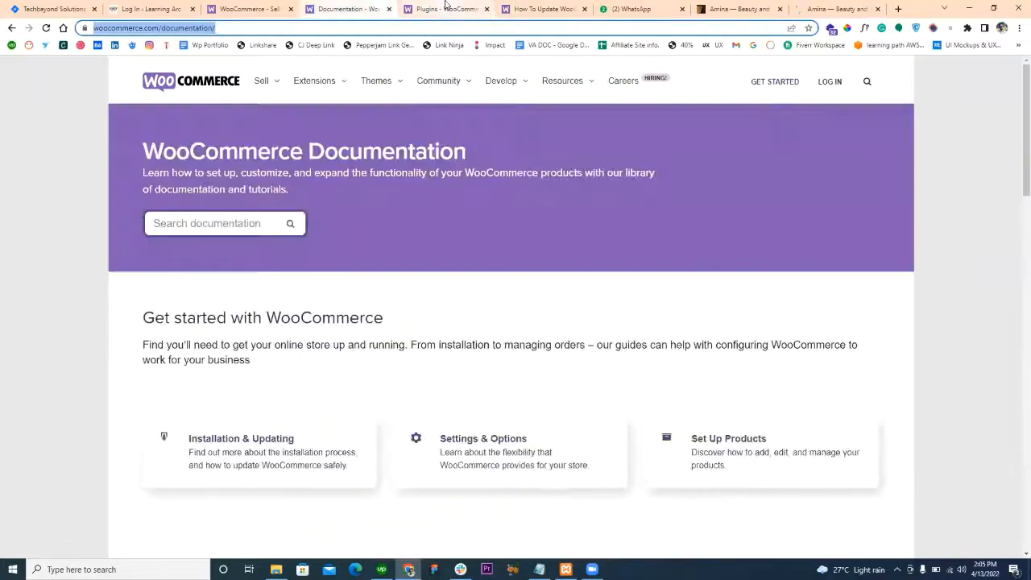
{"action": "left_click", "coordinate": [813, 8]}
{"action": "left_click", "coordinate": [725, 4]}
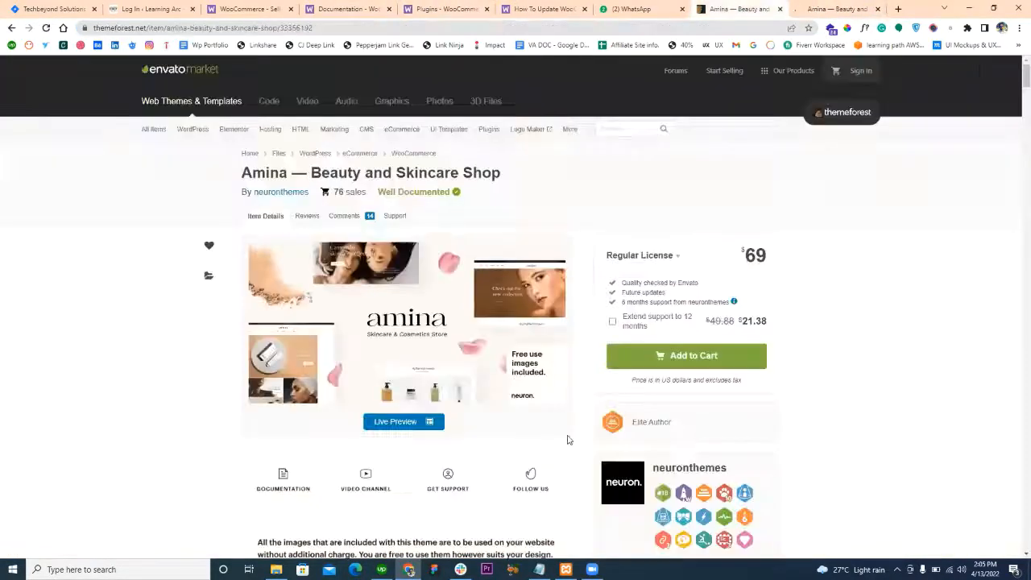
Read through the Amina theme's item description, examining its home page layouts, feature list and written overview.
{"action": "scroll", "coordinate": [569, 438], "scroll_direction": "down", "scroll_amount": 3}
{"action": "scroll", "coordinate": [594, 433], "scroll_direction": "down", "scroll_amount": 3}
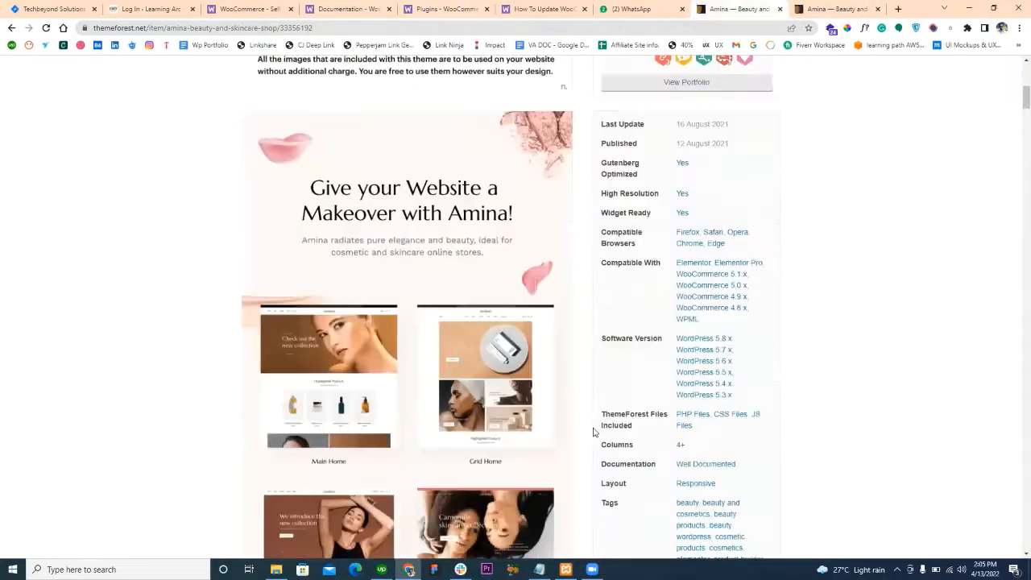
{"action": "scroll", "coordinate": [596, 419], "scroll_direction": "down", "scroll_amount": 2}
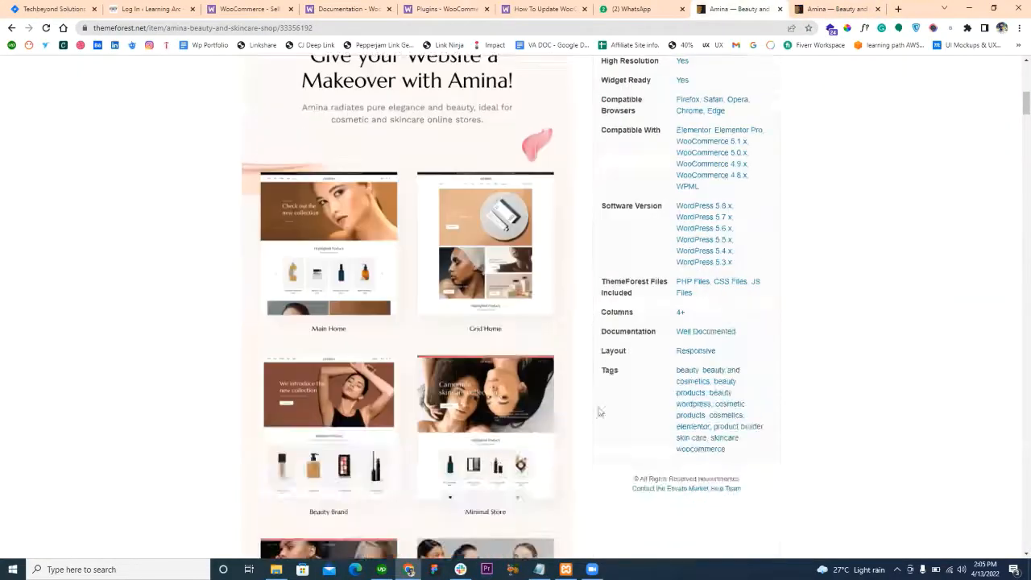
{"action": "scroll", "coordinate": [598, 349], "scroll_direction": "down", "scroll_amount": 9}
{"action": "scroll", "coordinate": [599, 349], "scroll_direction": "down", "scroll_amount": 12}
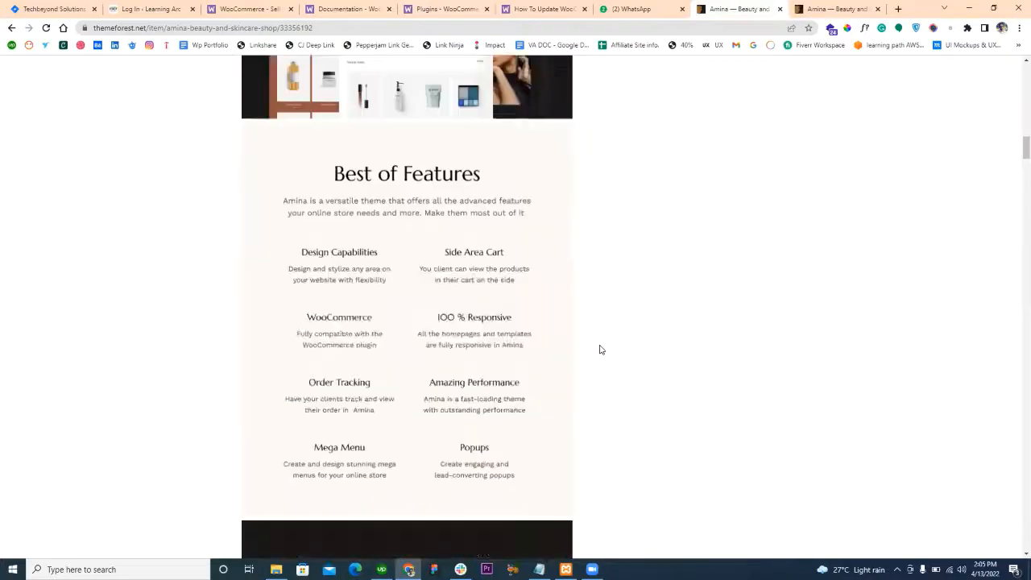
{"action": "scroll", "coordinate": [600, 360], "scroll_direction": "down", "scroll_amount": 5}
{"action": "scroll", "coordinate": [600, 359], "scroll_direction": "down", "scroll_amount": 15}
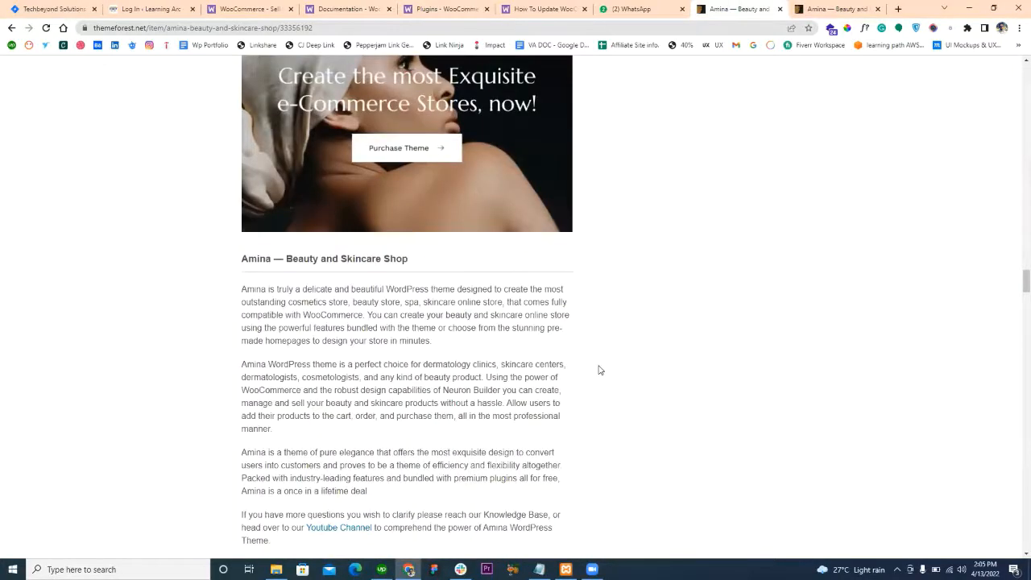
{"action": "scroll", "coordinate": [598, 370], "scroll_direction": "down", "scroll_amount": 5}
{"action": "left_click_drag", "start_coordinate": [1020, 299], "coordinate": [1016, 96]}
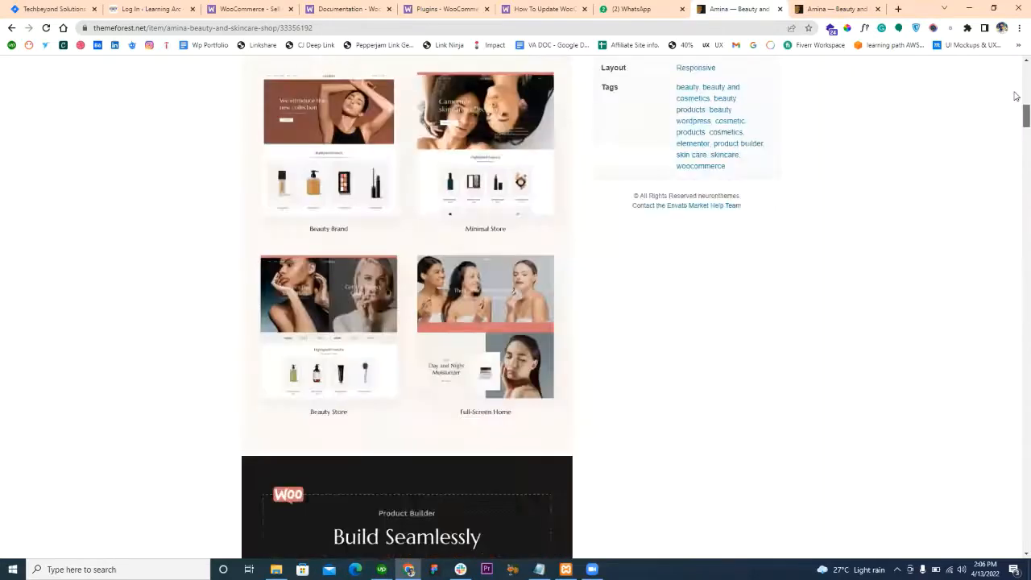
Examine the Amina theme's specifications, including plugin compatibility, supported WordPress versions, included files and documentation.
{"action": "scroll", "coordinate": [690, 283], "scroll_direction": "down", "scroll_amount": 2}
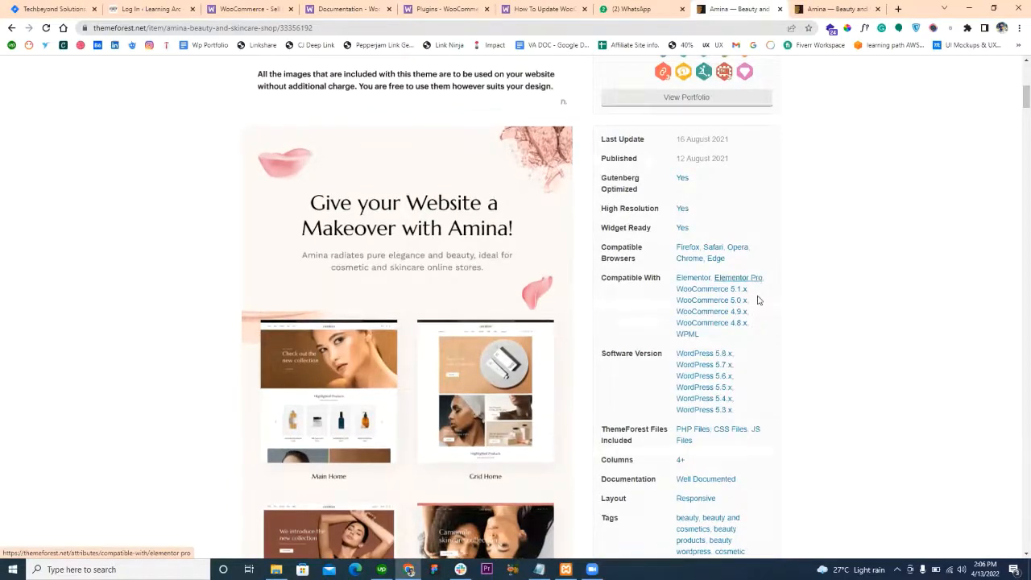
{"action": "scroll", "coordinate": [759, 298], "scroll_direction": "up", "scroll_amount": 6}
{"action": "left_click_drag", "start_coordinate": [781, 260], "coordinate": [763, 278]}
{"action": "scroll", "coordinate": [783, 394], "scroll_direction": "down", "scroll_amount": 4}
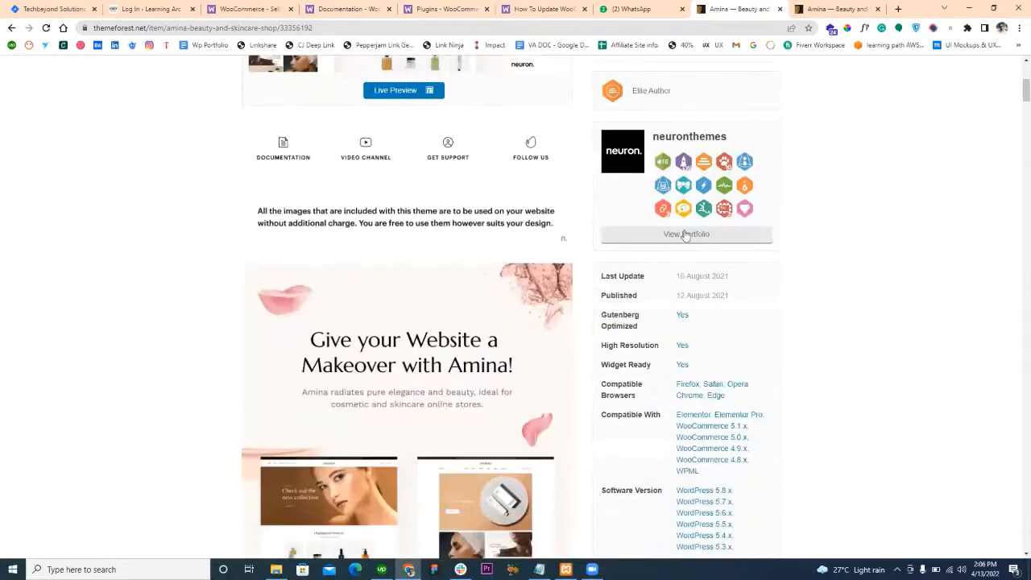
{"action": "scroll", "coordinate": [686, 235], "scroll_direction": "down", "scroll_amount": 3}
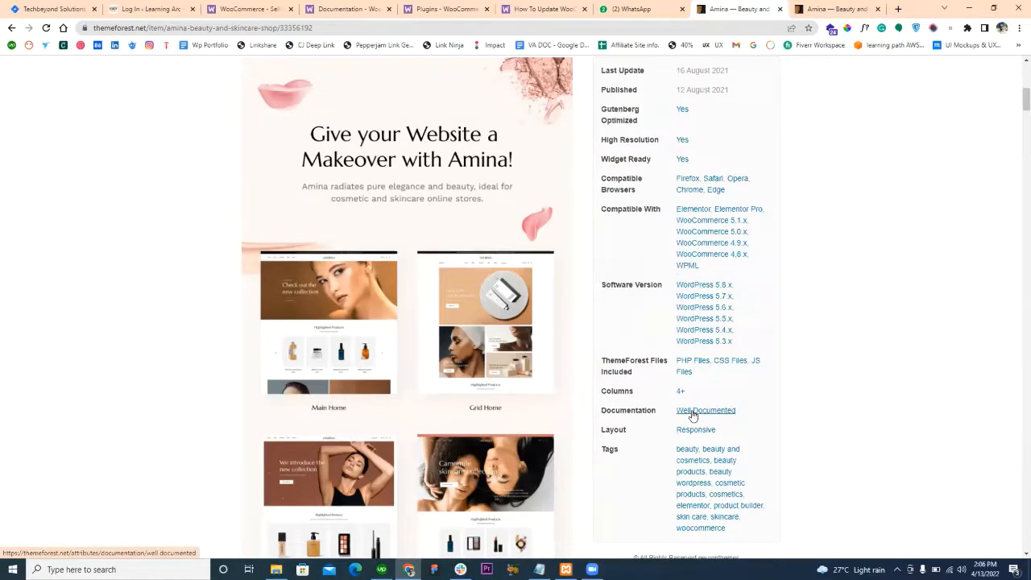
Return to the WooCommerce Installation & Updating page and review its articles as far as Installed Database Tables.
{"action": "left_click", "coordinate": [450, 10]}
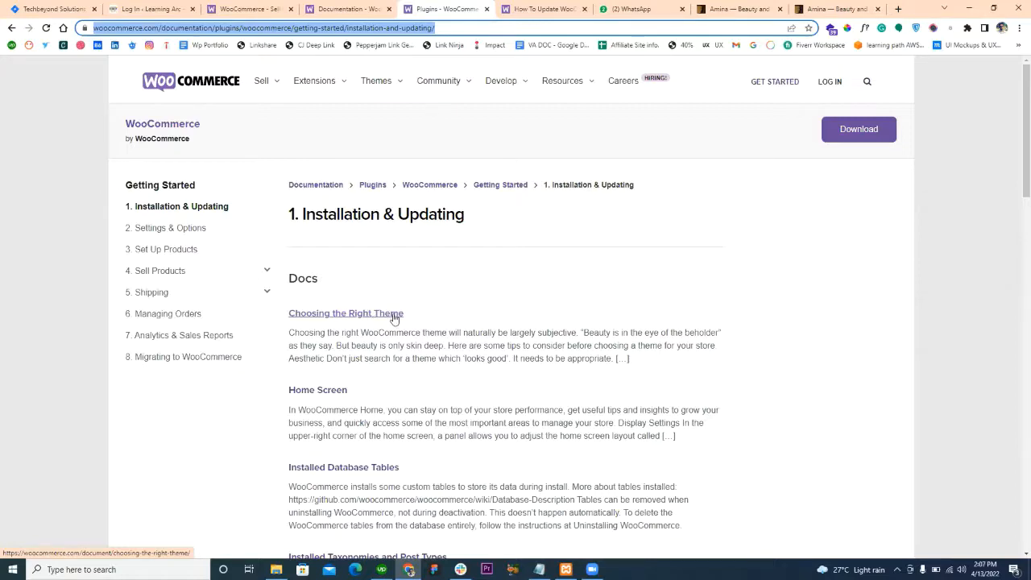
{"action": "scroll", "coordinate": [334, 399], "scroll_direction": "down", "scroll_amount": 1}
{"action": "scroll", "coordinate": [335, 400], "scroll_direction": "down", "scroll_amount": 1}
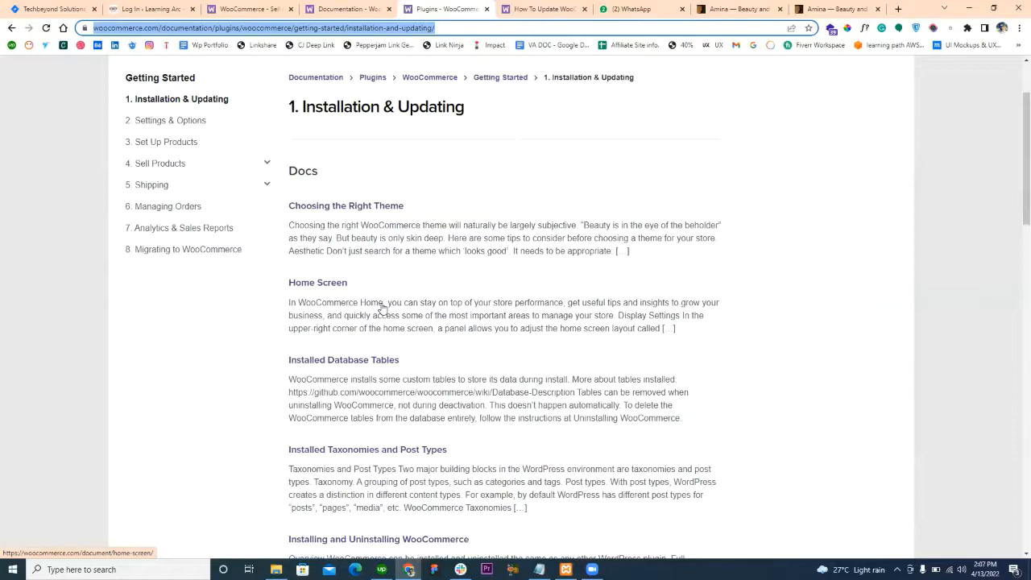
{"action": "scroll", "coordinate": [387, 298], "scroll_direction": "down", "scroll_amount": 1}
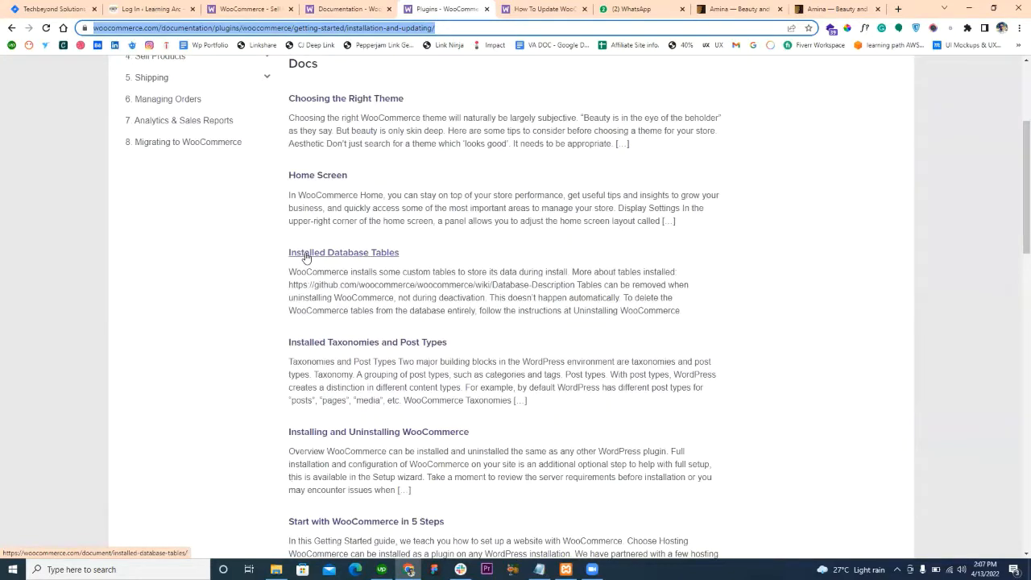
{"action": "left_click_drag", "start_coordinate": [288, 286], "coordinate": [537, 287]}
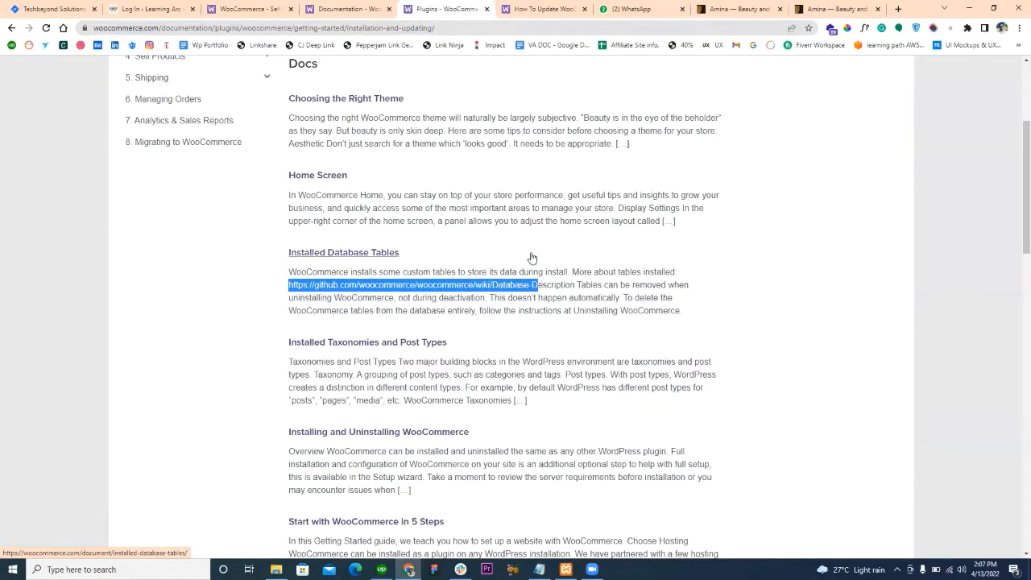
{"action": "left_click", "coordinate": [532, 258]}
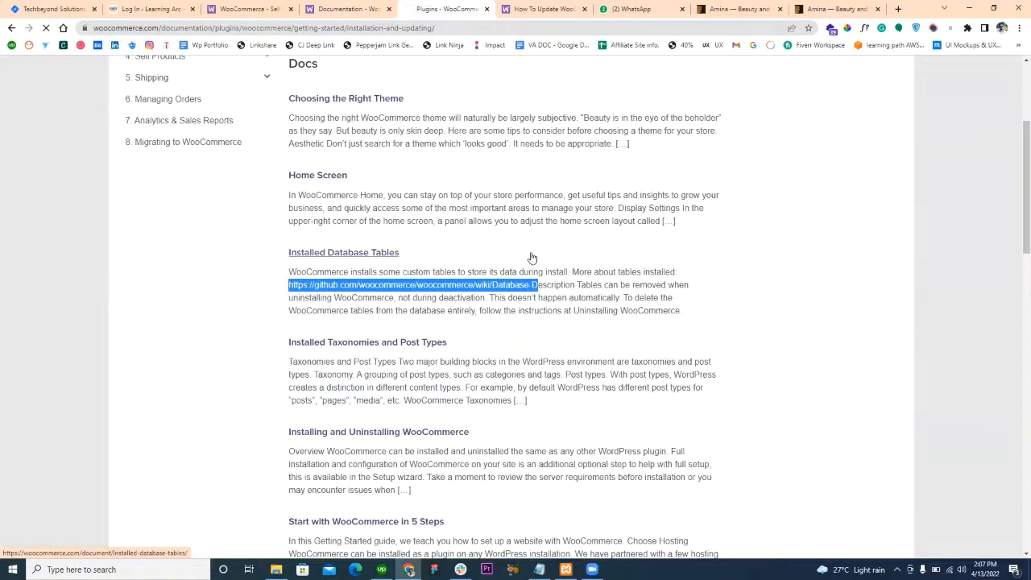
{"action": "left_click", "coordinate": [45, 29]}
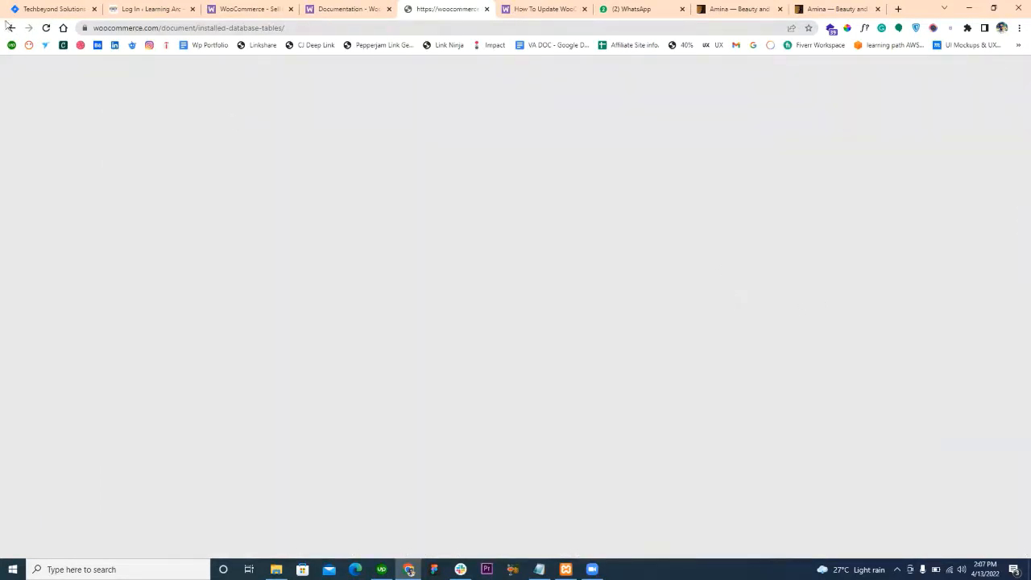
{"action": "left_click", "coordinate": [11, 29]}
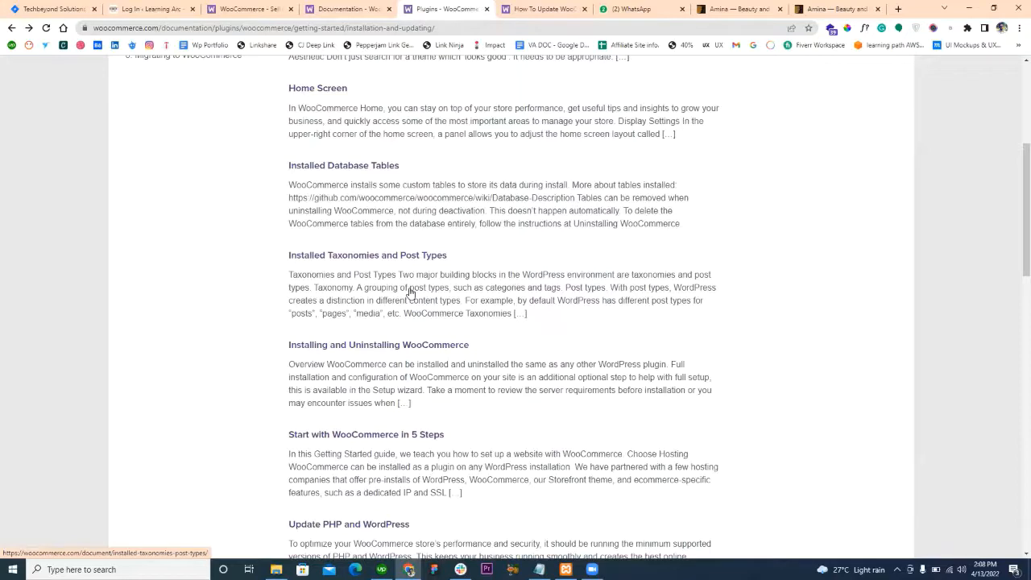
Open the "Start with WooCommerce in 5 Steps" guide from the Installation & Updating list in a new tab and view it.
{"action": "scroll", "coordinate": [306, 334], "scroll_direction": "down", "scroll_amount": 1}
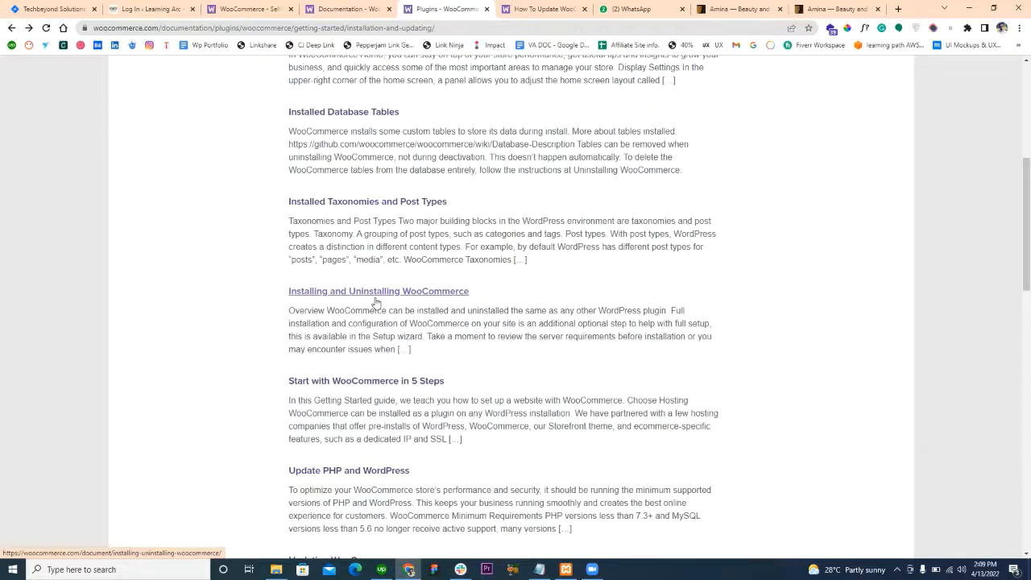
{"action": "scroll", "coordinate": [321, 382], "scroll_direction": "down", "scroll_amount": 1}
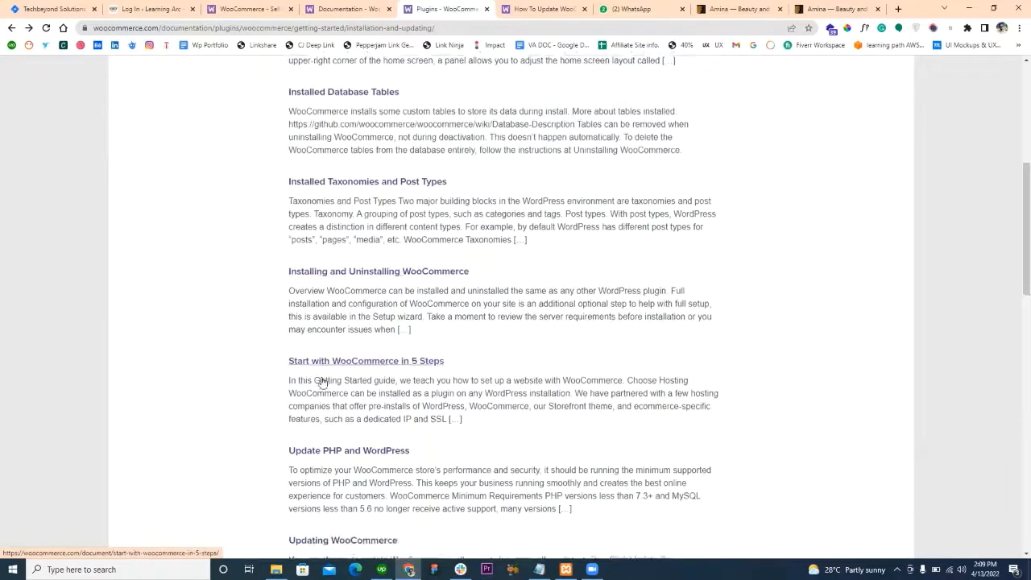
{"action": "scroll", "coordinate": [321, 382], "scroll_direction": "down", "scroll_amount": 1}
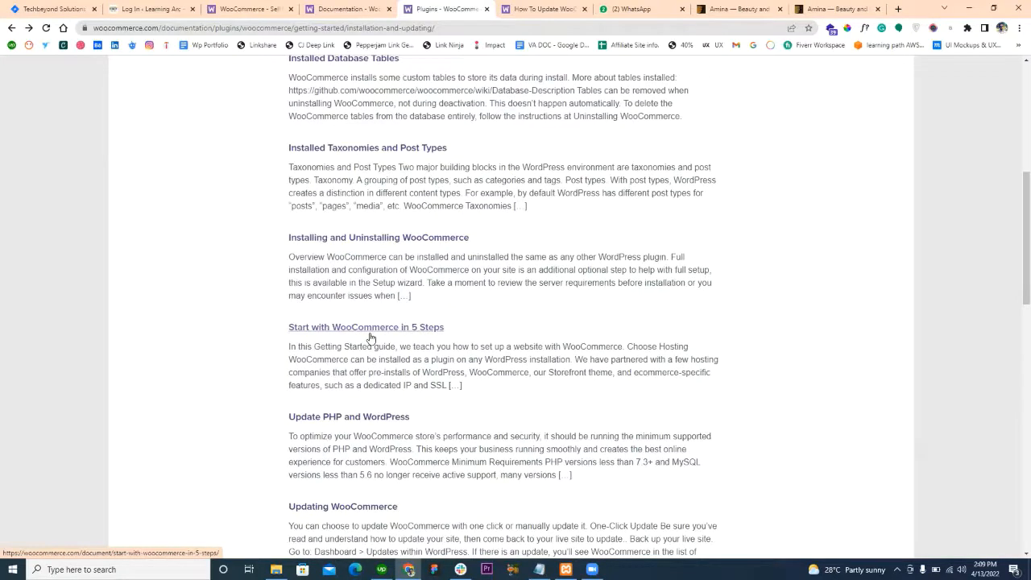
{"action": "middle_click", "coordinate": [368, 331]}
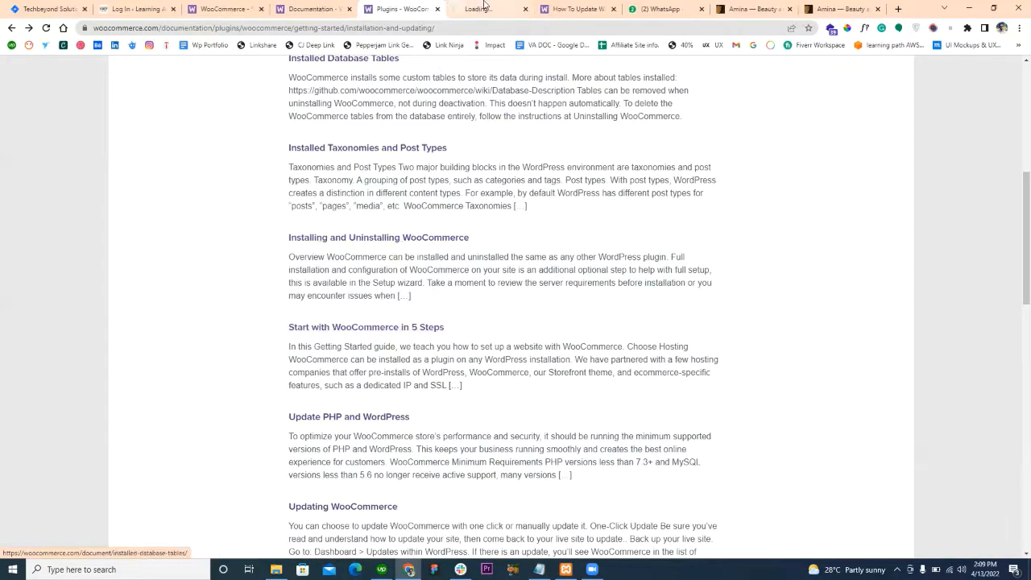
{"action": "left_click", "coordinate": [485, 5]}
{"action": "left_click", "coordinate": [395, 5]}
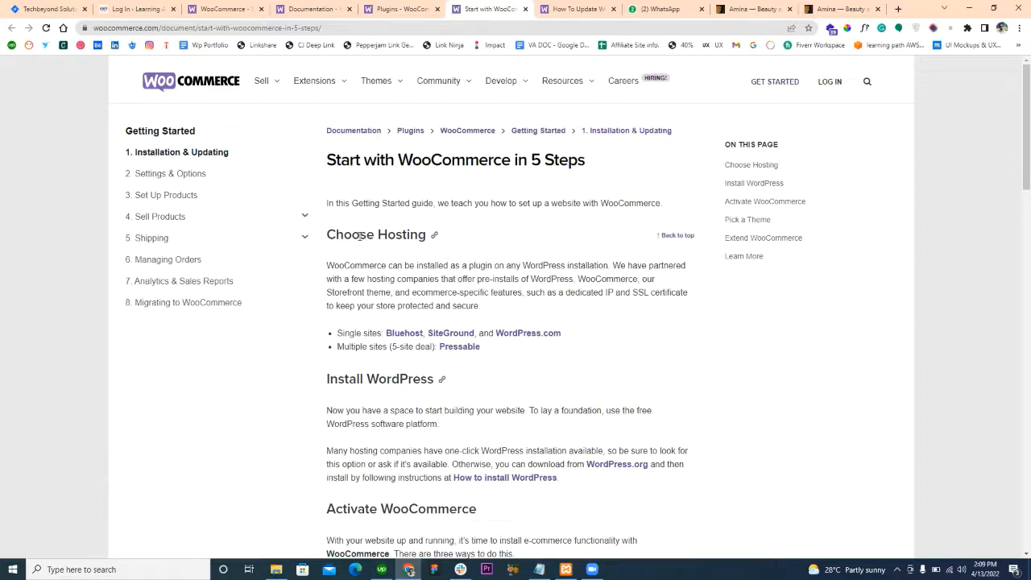
Read through the WooCommerce getting-started guide from Choose Hosting to Extend WooCommerce, including installation, activation and theme selection.
{"action": "scroll", "coordinate": [414, 282], "scroll_direction": "down", "scroll_amount": 2}
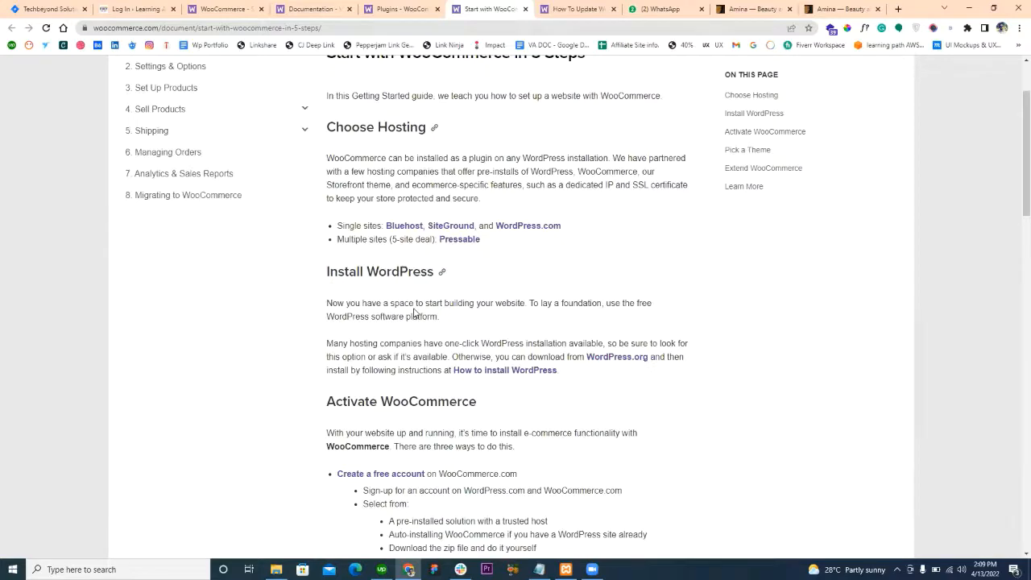
{"action": "scroll", "coordinate": [385, 345], "scroll_direction": "down", "scroll_amount": 2}
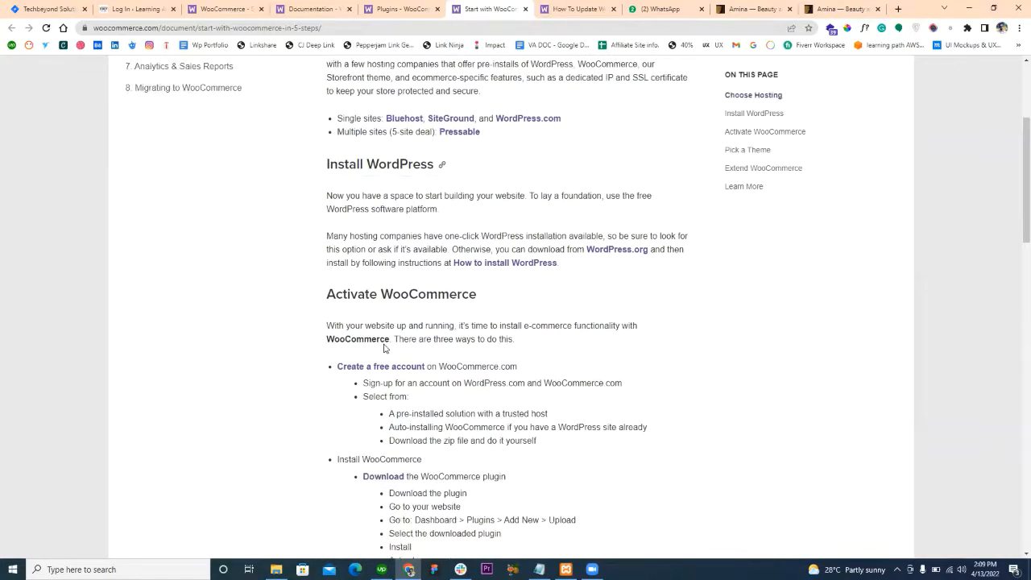
{"action": "scroll", "coordinate": [385, 347], "scroll_direction": "down", "scroll_amount": 1}
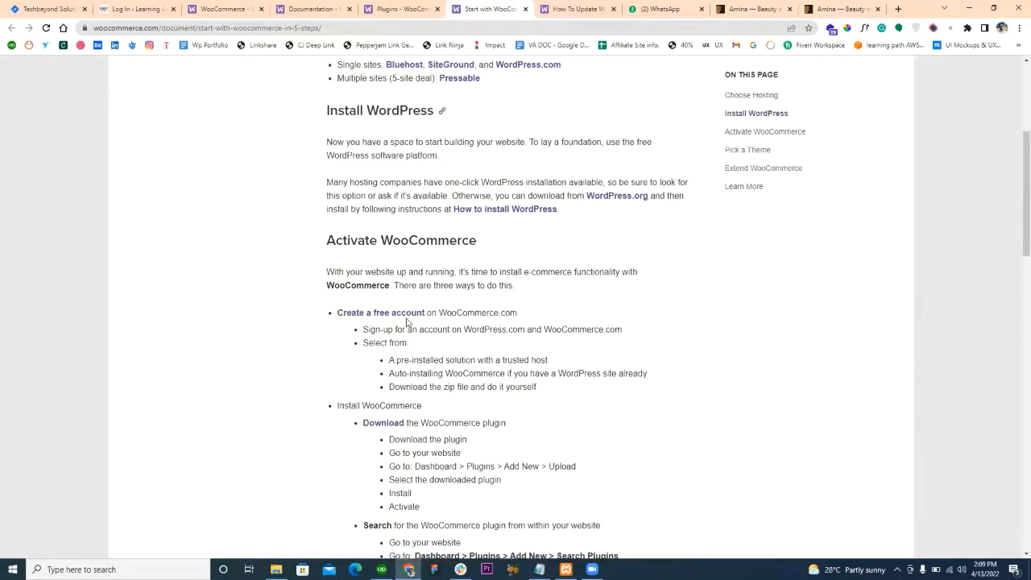
{"action": "scroll", "coordinate": [409, 327], "scroll_direction": "down", "scroll_amount": 1}
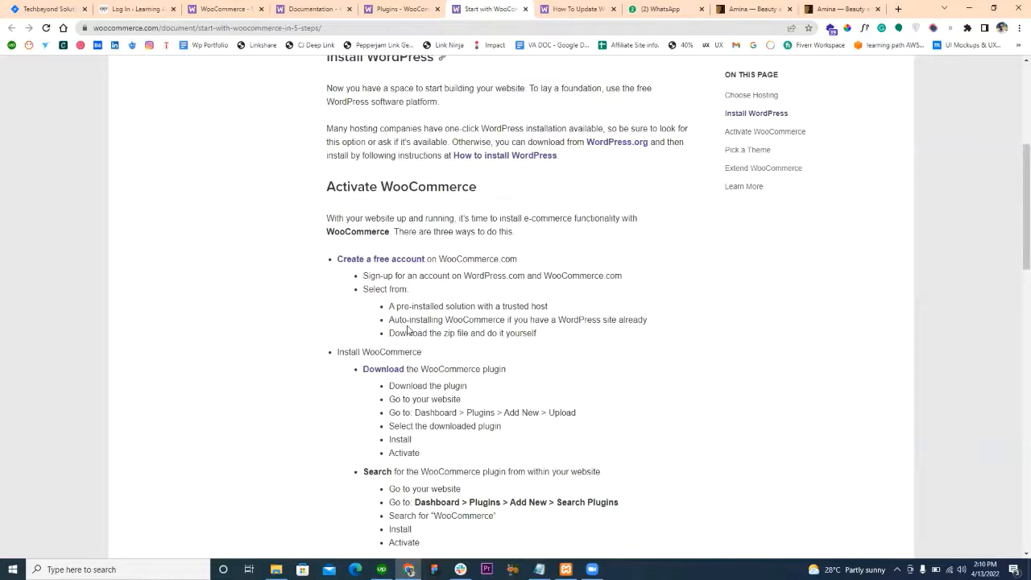
{"action": "scroll", "coordinate": [437, 330], "scroll_direction": "down", "scroll_amount": 1}
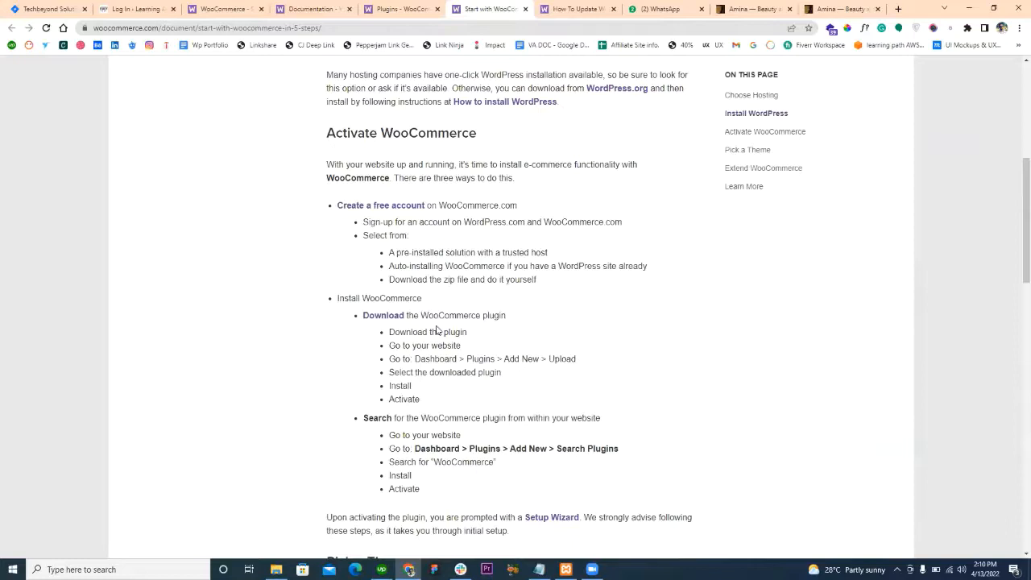
{"action": "scroll", "coordinate": [436, 330], "scroll_direction": "down", "scroll_amount": 4}
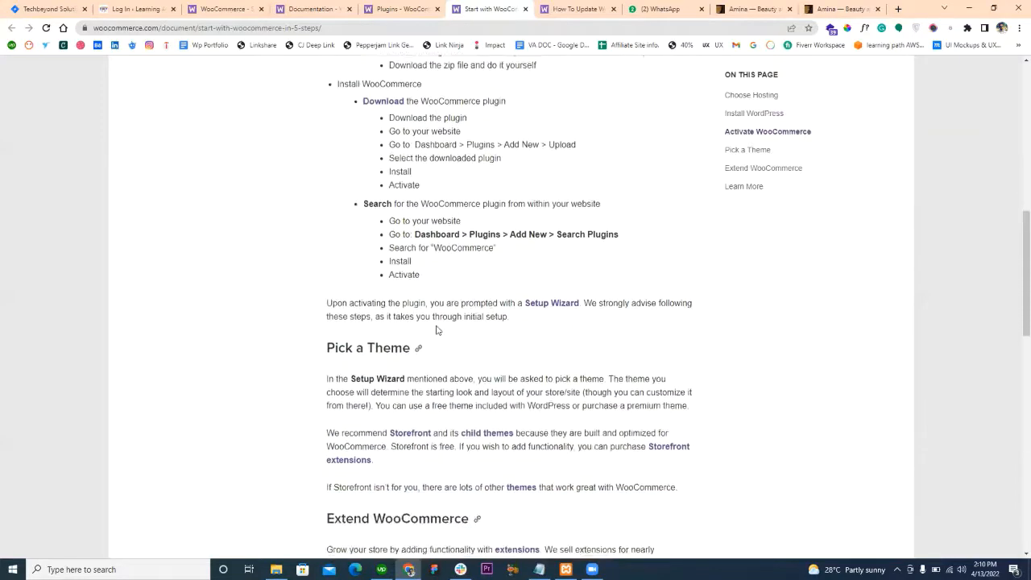
{"action": "scroll", "coordinate": [345, 337], "scroll_direction": "down", "scroll_amount": 1}
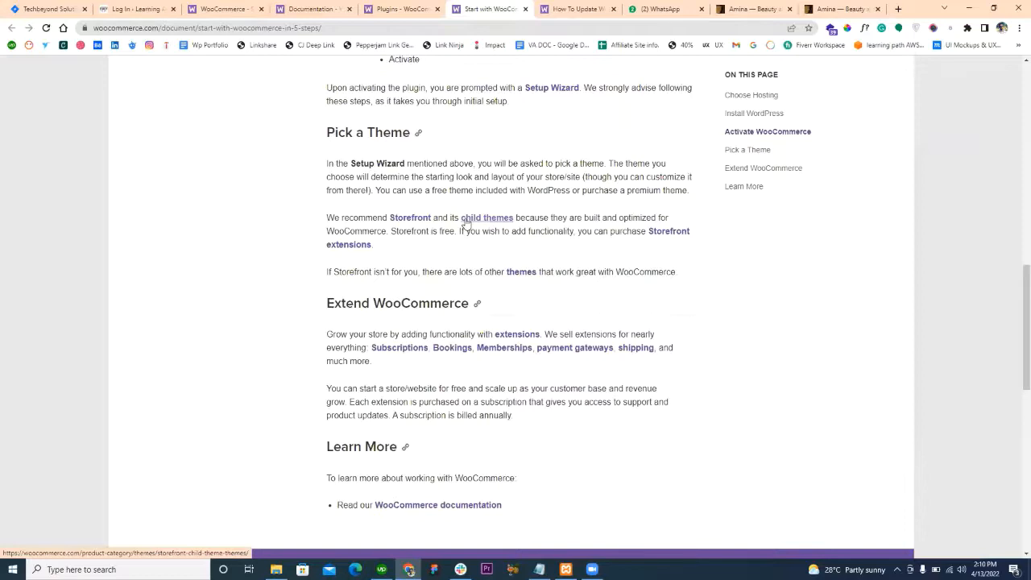
{"action": "scroll", "coordinate": [419, 303], "scroll_direction": "down", "scroll_amount": 1}
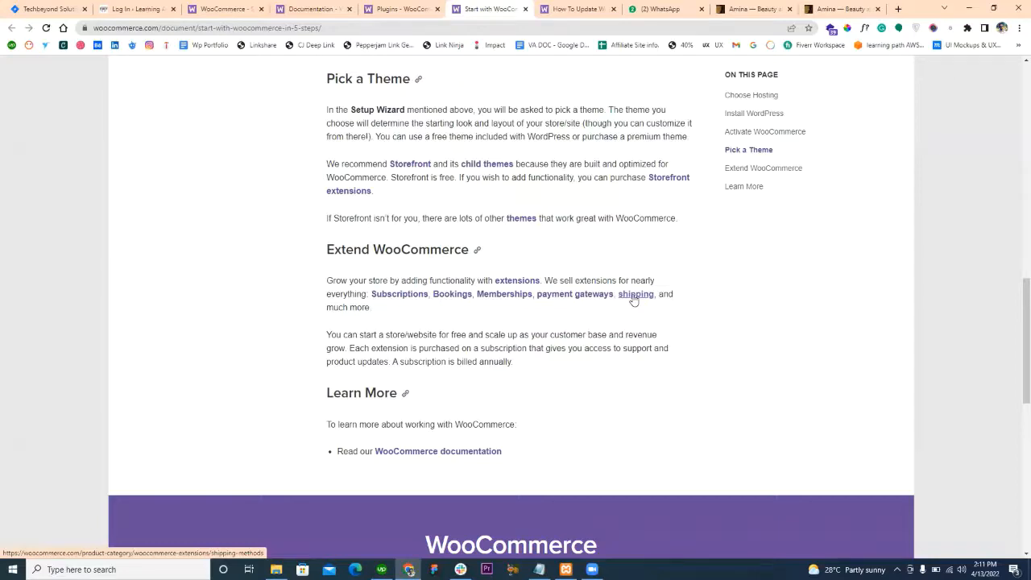
Recap the guide's five steps from its beginning through the Learn More section.
{"action": "scroll", "coordinate": [705, 359], "scroll_direction": "up", "scroll_amount": 15}
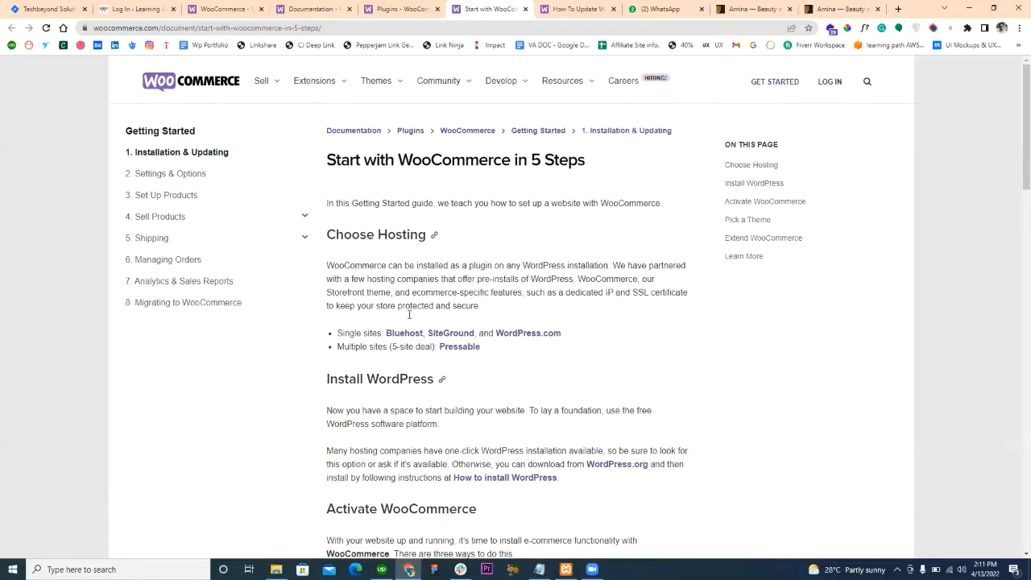
{"action": "scroll", "coordinate": [395, 274], "scroll_direction": "down", "scroll_amount": 2}
{"action": "scroll", "coordinate": [380, 243], "scroll_direction": "down", "scroll_amount": 2}
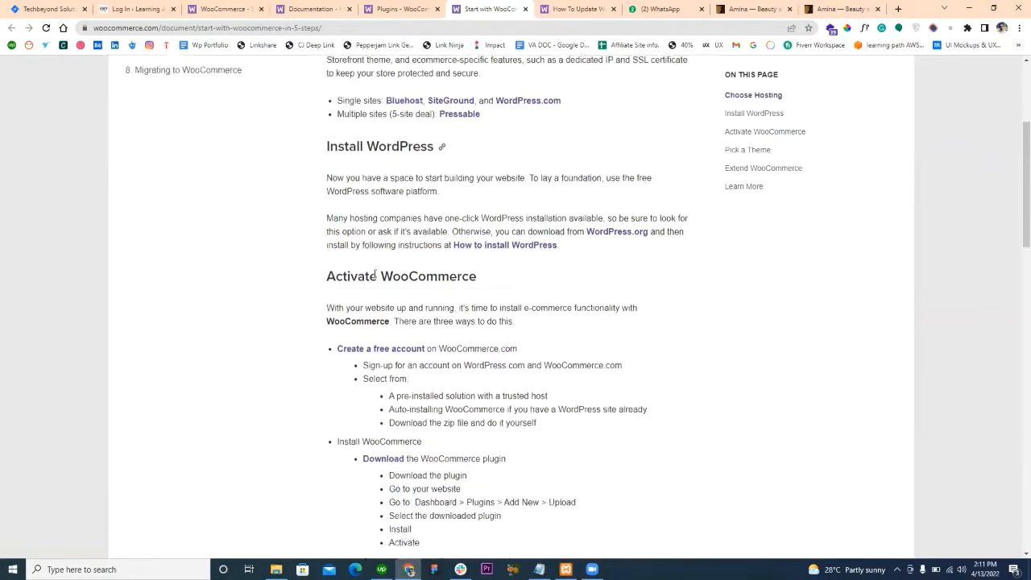
{"action": "scroll", "coordinate": [377, 283], "scroll_direction": "down", "scroll_amount": 5}
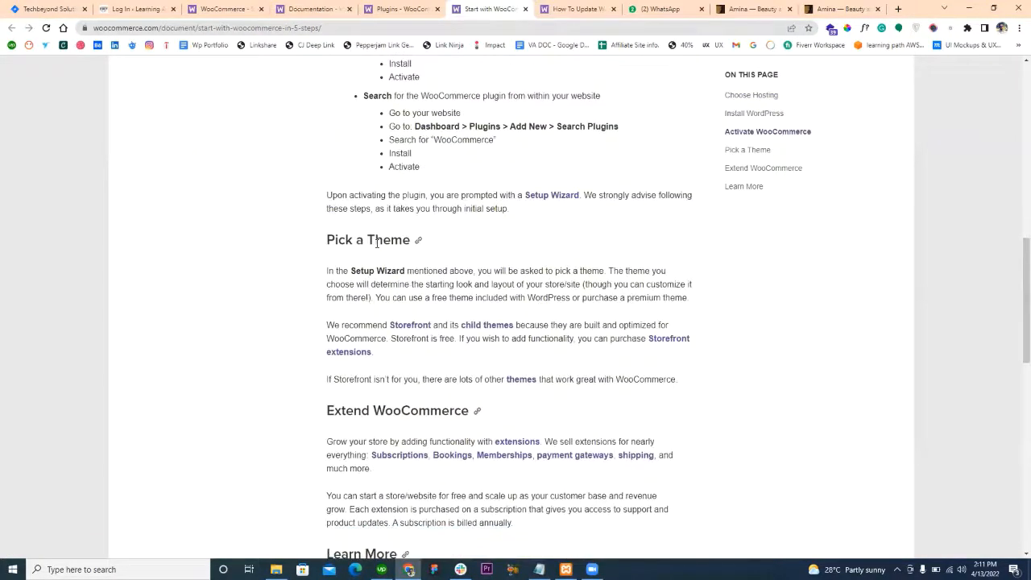
{"action": "scroll", "coordinate": [376, 246], "scroll_direction": "down", "scroll_amount": 2}
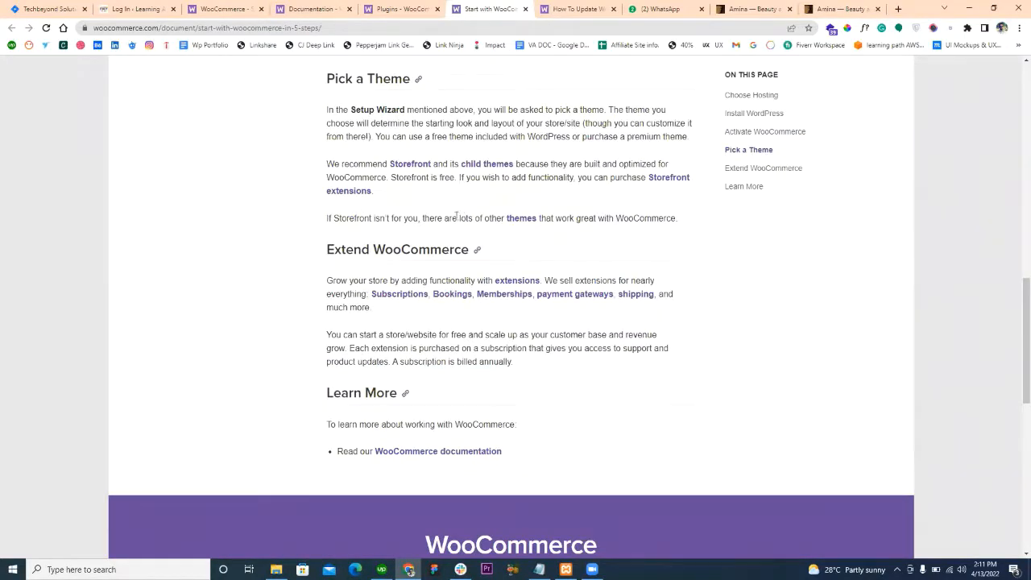
Close the five-step guide and review the remaining Installation & Updating articles through WooCommerce Pages.
{"action": "left_click", "coordinate": [525, 10]}
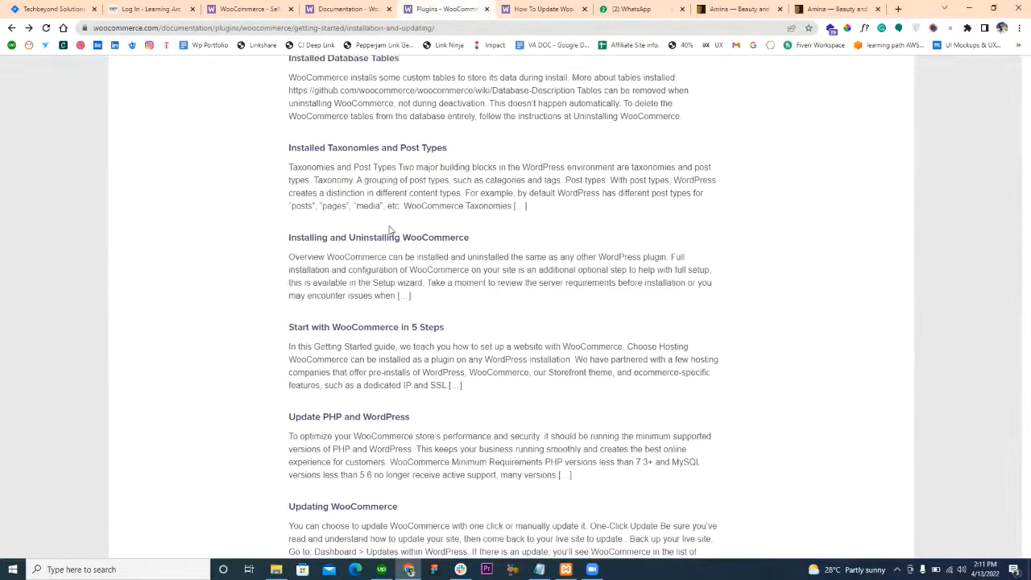
{"action": "scroll", "coordinate": [347, 403], "scroll_direction": "down", "scroll_amount": 1}
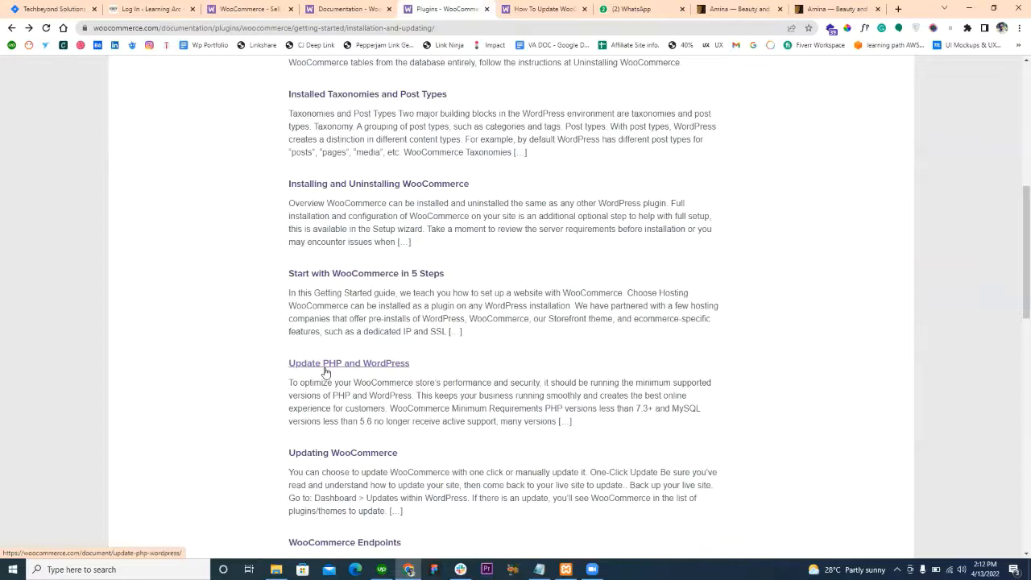
{"action": "scroll", "coordinate": [325, 372], "scroll_direction": "down", "scroll_amount": 2}
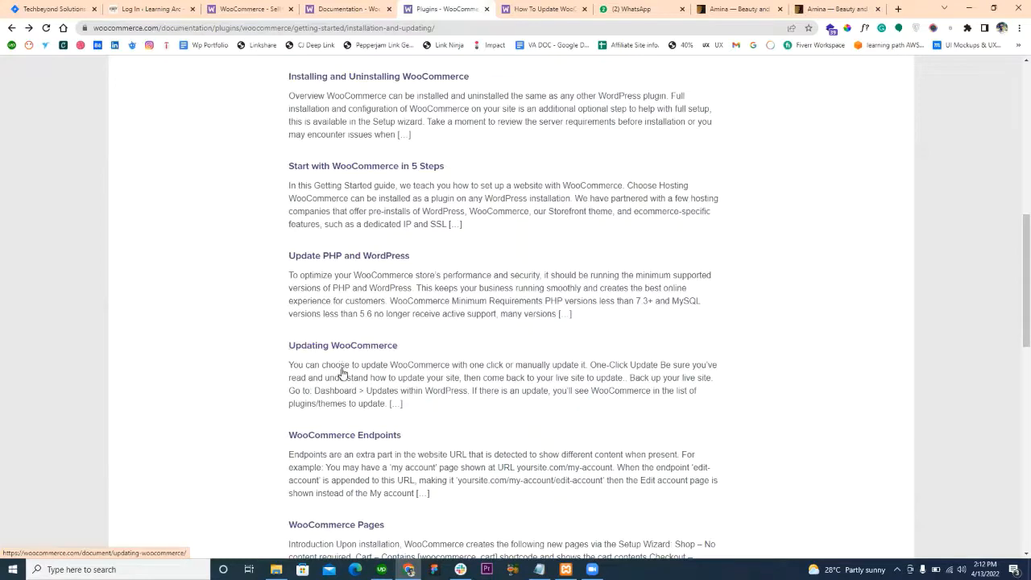
{"action": "scroll", "coordinate": [345, 377], "scroll_direction": "down", "scroll_amount": 1}
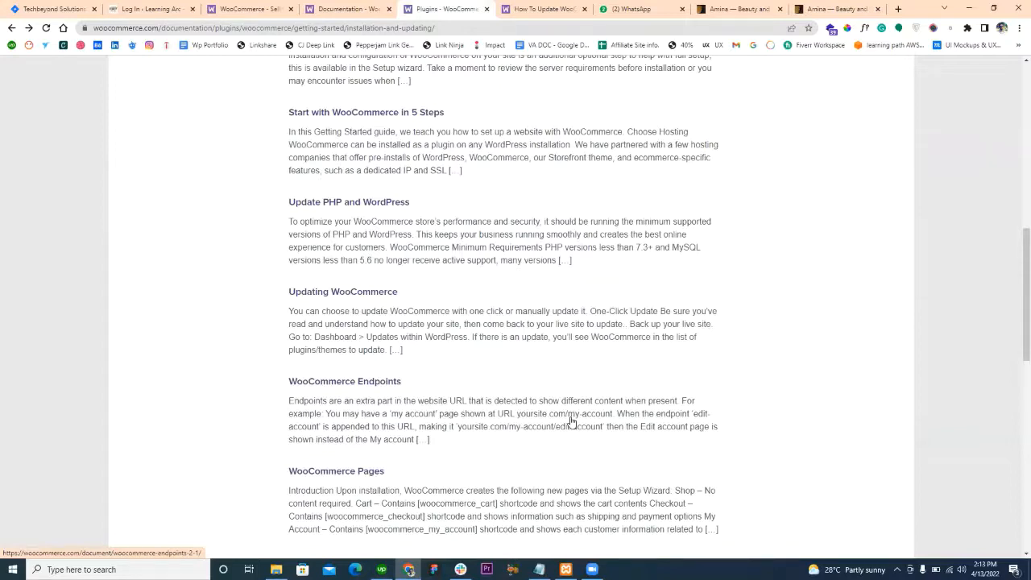
{"action": "scroll", "coordinate": [426, 450], "scroll_direction": "down", "scroll_amount": 1}
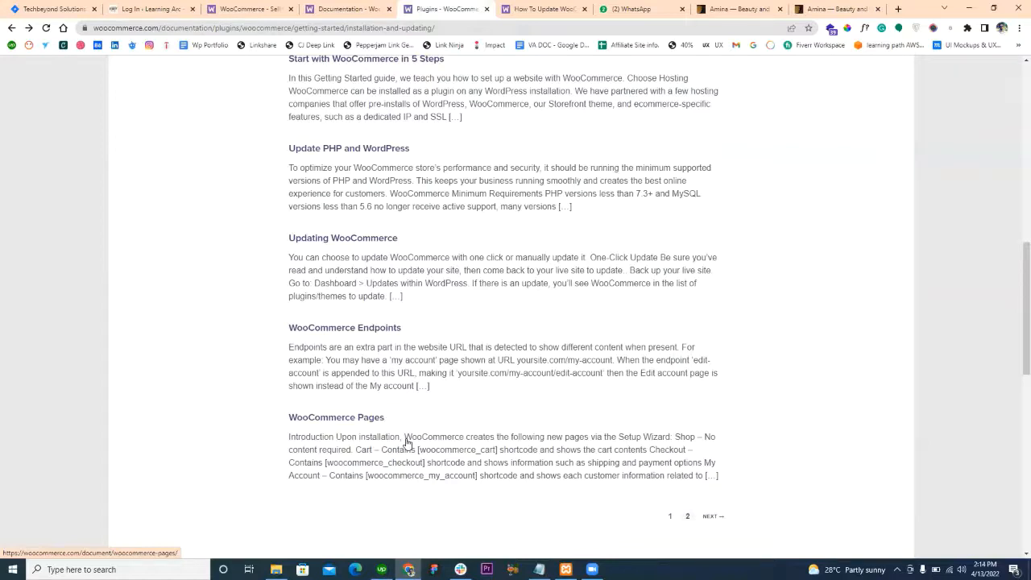
Go to page 2 of the Installation & Updating articles and examine WooCommerce Server Recommendations in a new tab.
{"action": "left_click", "coordinate": [687, 516]}
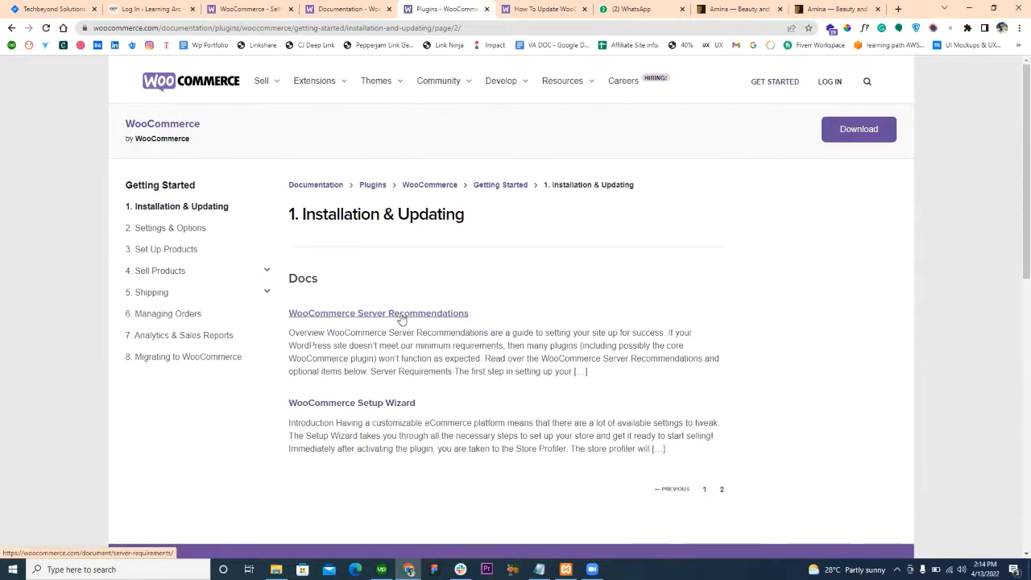
{"action": "middle_click", "coordinate": [407, 316]}
{"action": "left_click", "coordinate": [477, 8]}
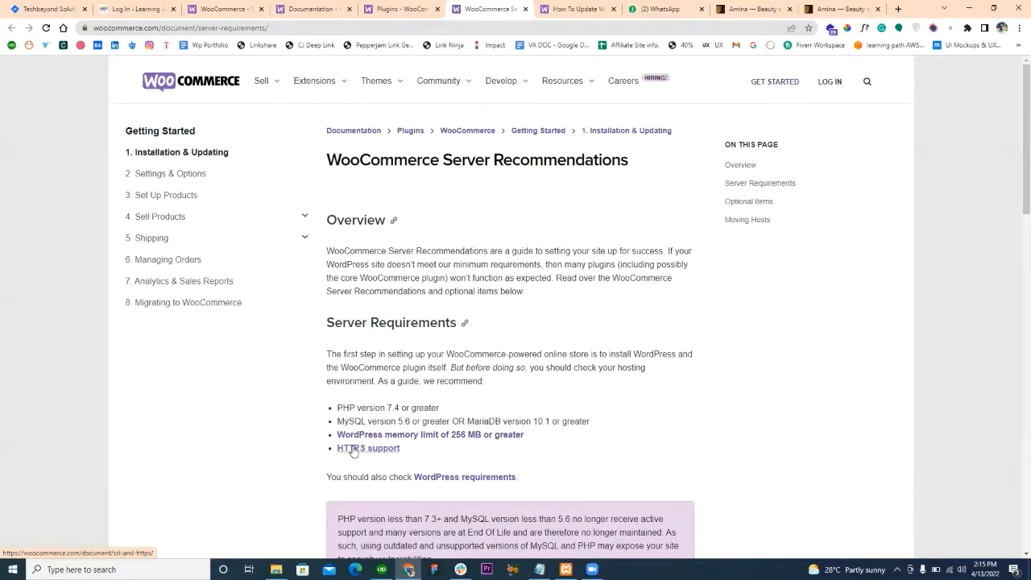
{"action": "scroll", "coordinate": [419, 441], "scroll_direction": "down", "scroll_amount": 1}
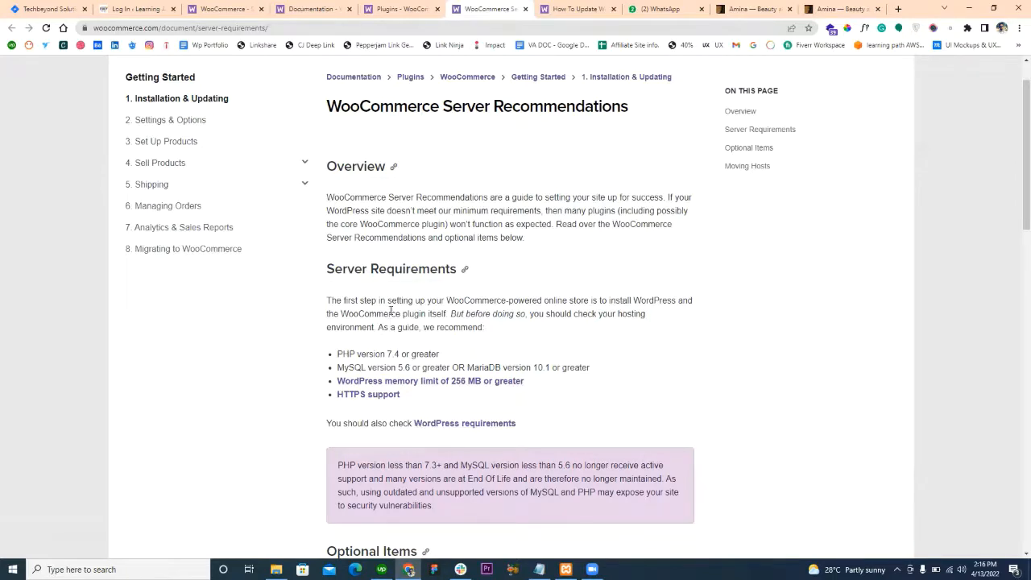
Log in to the localhost/class2 WordPress site with the saved credentials and open the page for adding plugins.
{"action": "left_click", "coordinate": [141, 6]}
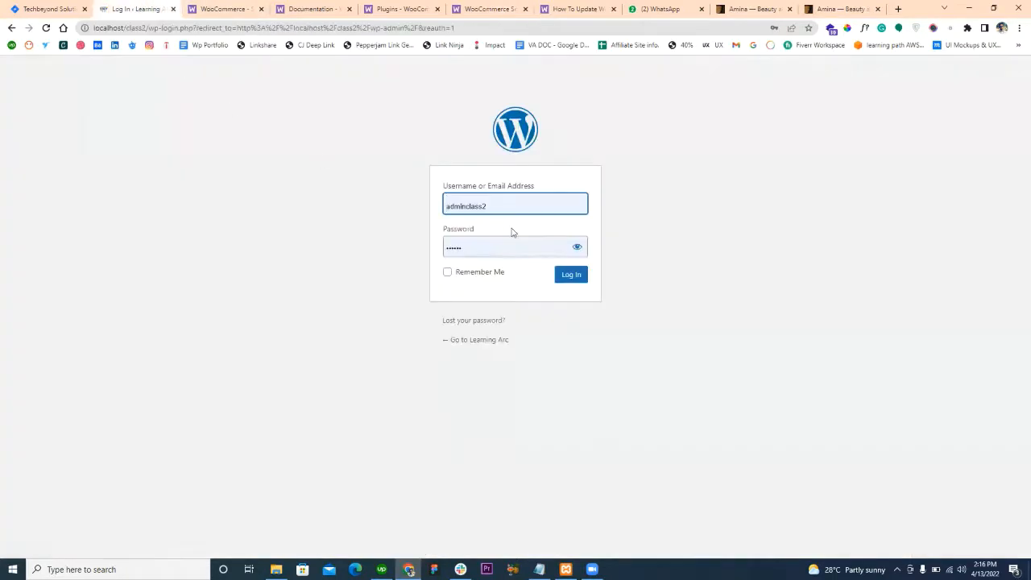
{"action": "left_click", "coordinate": [568, 277]}
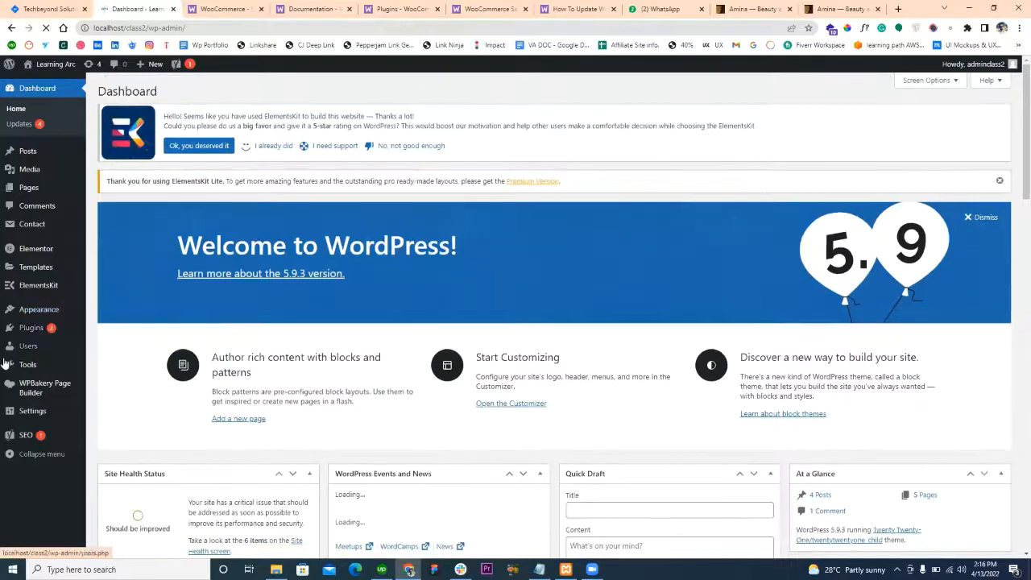
{"action": "mouse_move", "coordinate": [32, 331]}
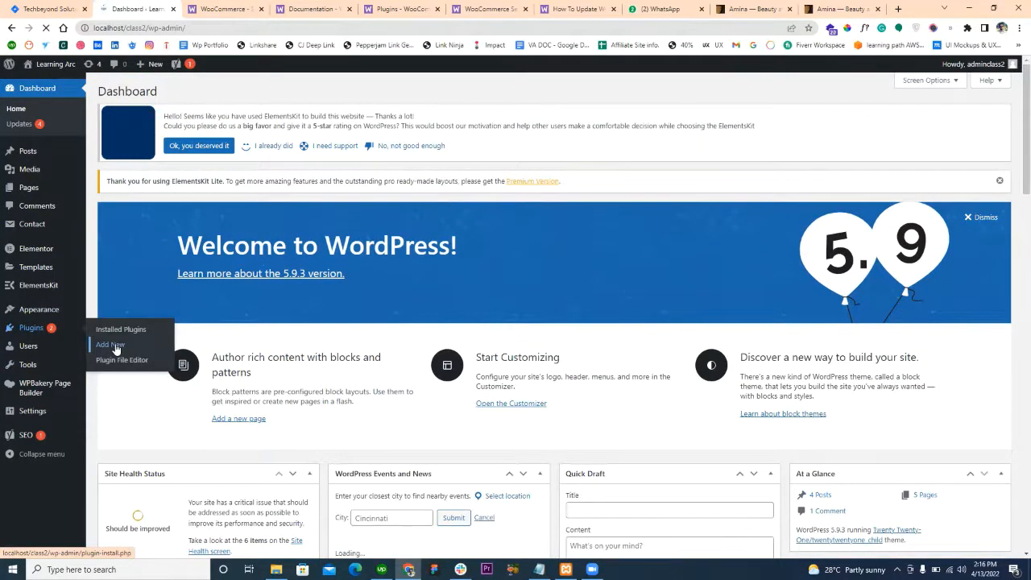
{"action": "left_click", "coordinate": [113, 344]}
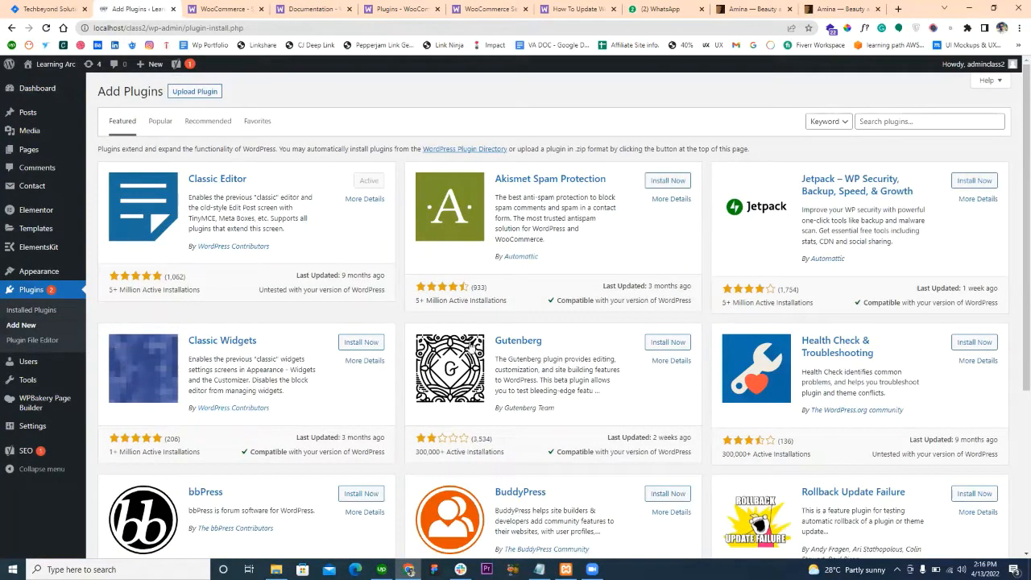
Search the plugin directory for "woocommerce" and start installing the WooCommerce plugin by Automattic.
{"action": "left_click", "coordinate": [888, 117]}
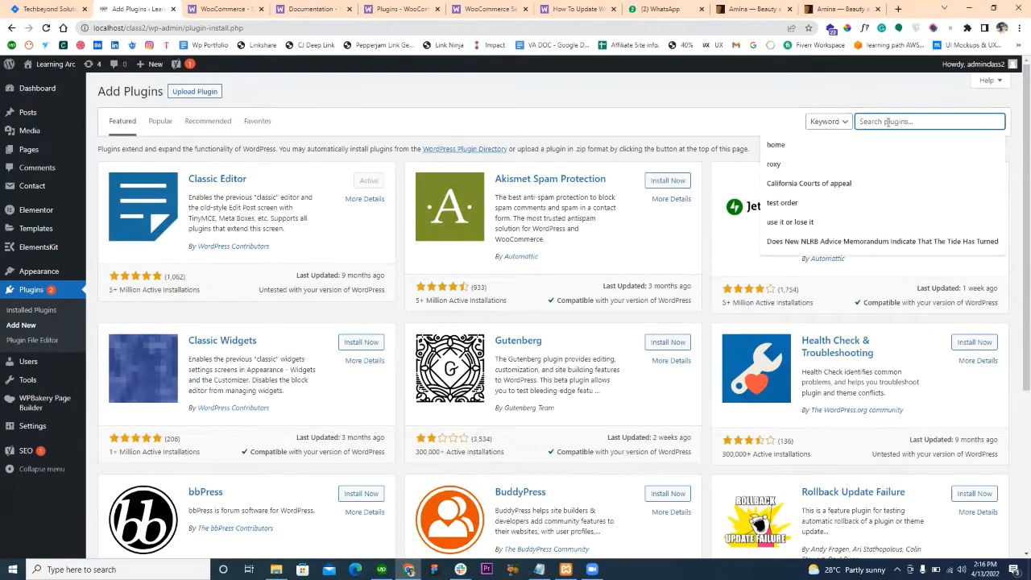
{"action": "type", "text": "wooc"}
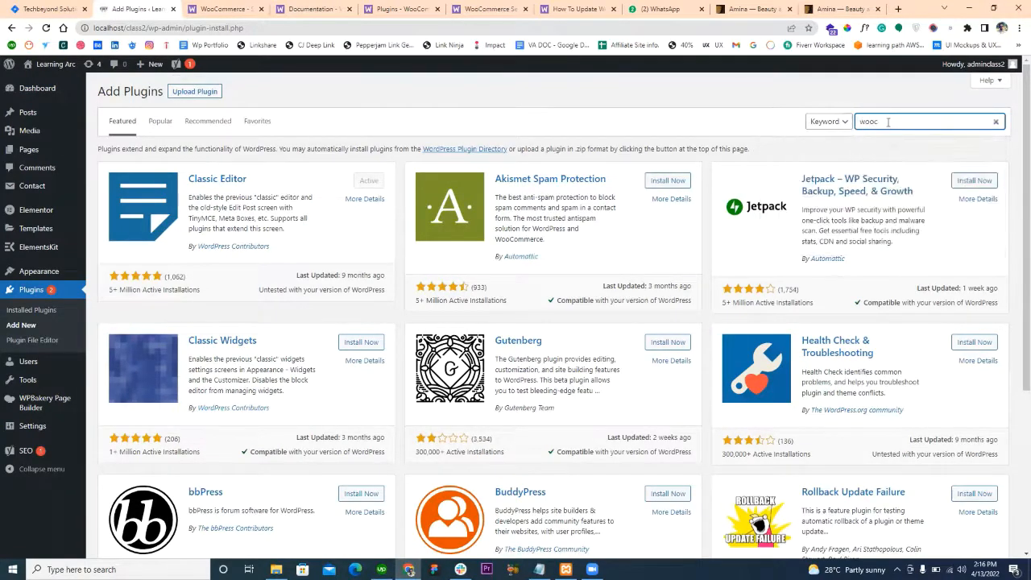
{"action": "type", "text": "ommerce"}
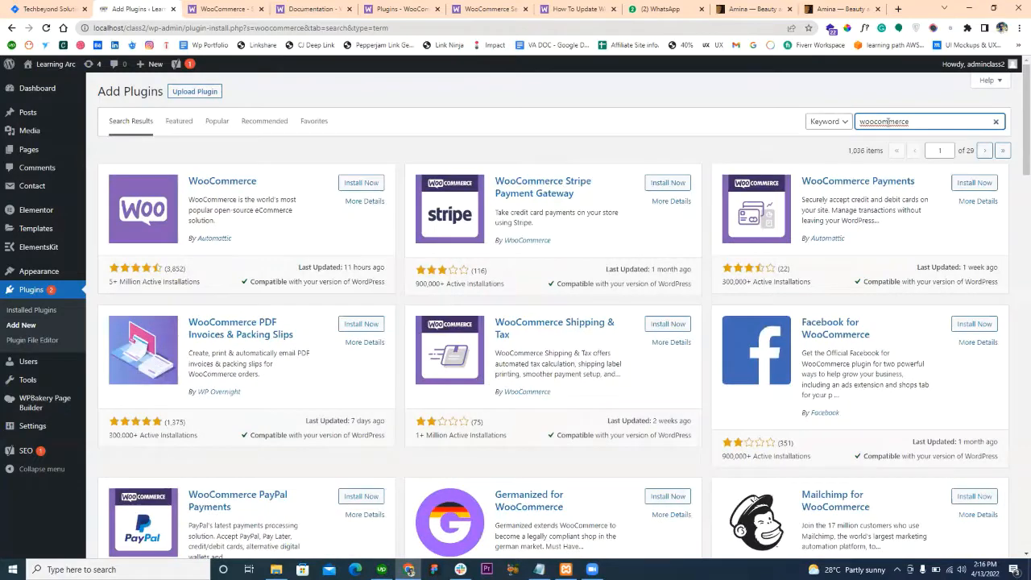
{"action": "left_click", "coordinate": [353, 188]}
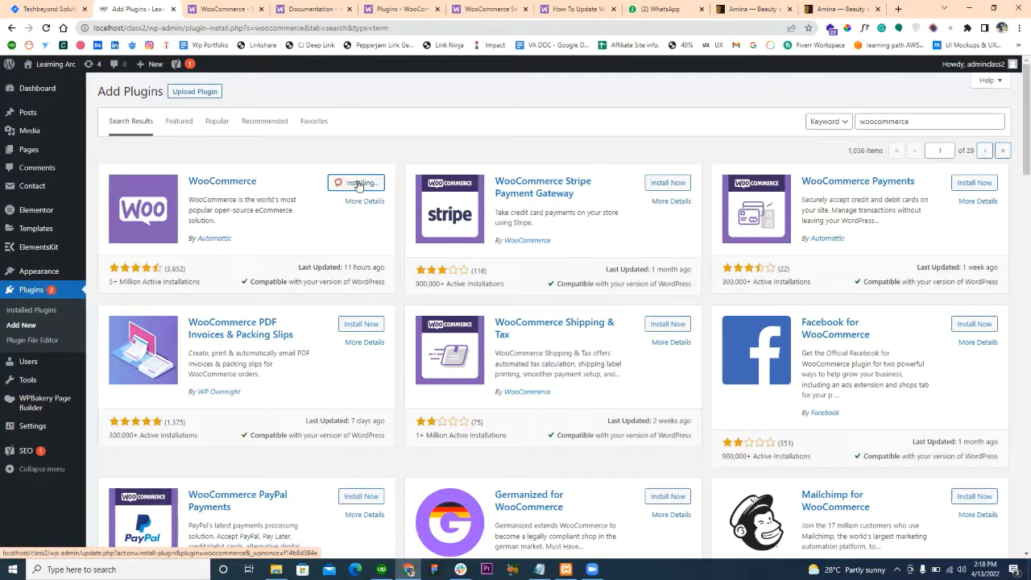
Load thelearningarc.com/wp-admin in a new browser tab placed directly after the local site's Add Plugins tab.
{"action": "left_click", "coordinate": [898, 9]}
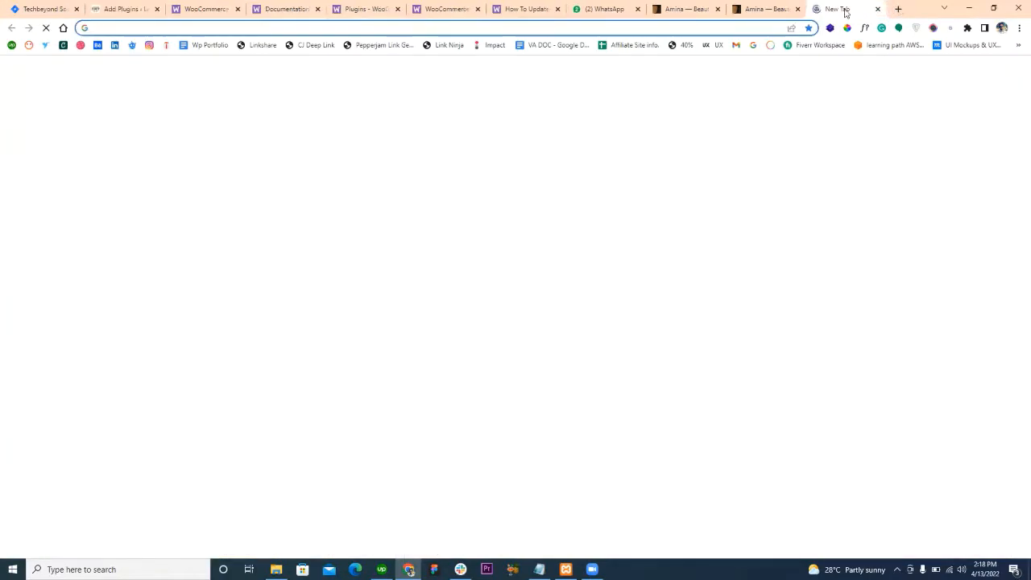
{"action": "left_click_drag", "start_coordinate": [817, 9], "coordinate": [184, 9]}
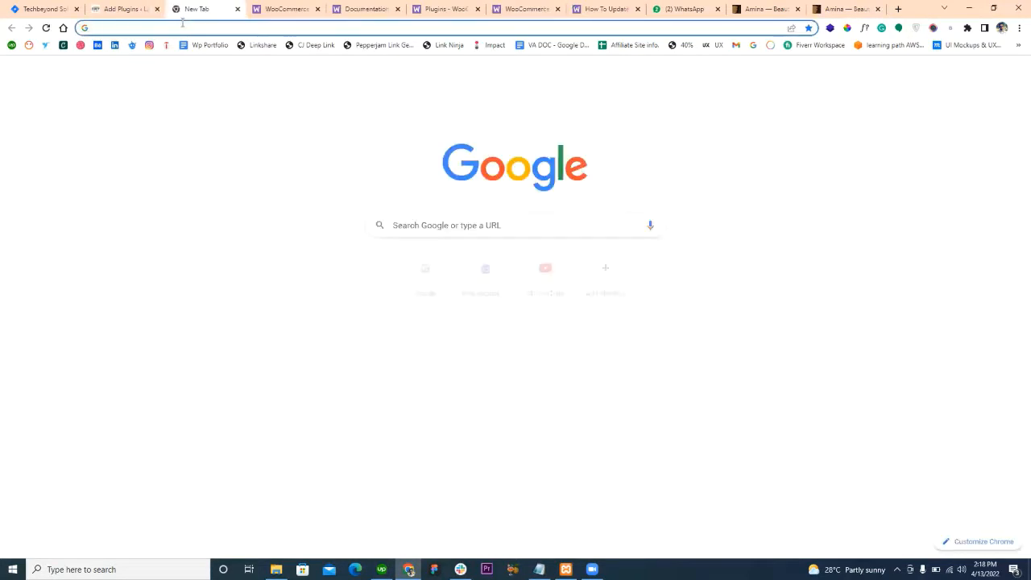
{"action": "type", "text": "the"}
{"action": "key", "text": "Down"}
{"action": "key", "text": "Down"}
{"action": "key", "text": "Down"}
{"action": "key", "text": "Down"}
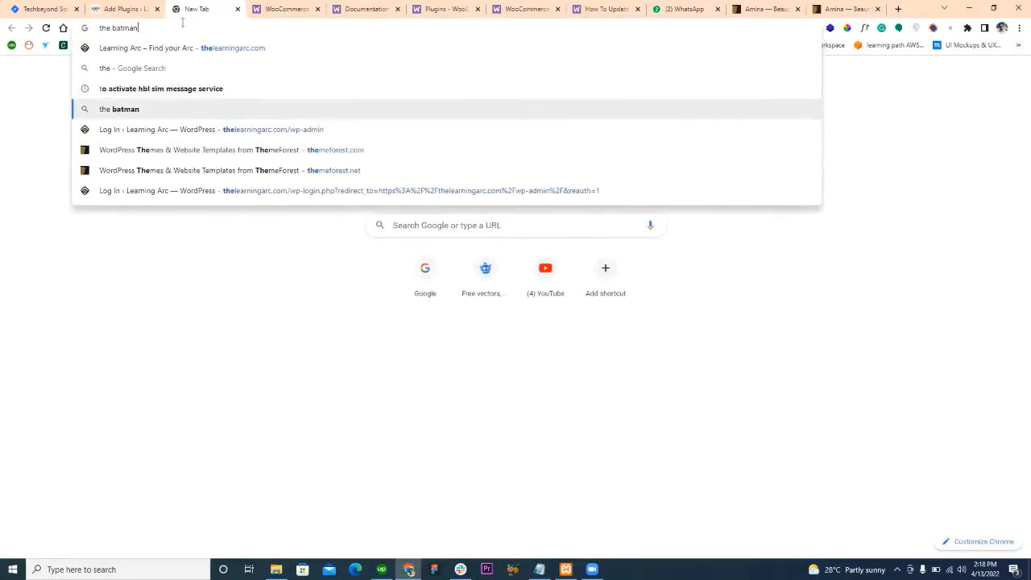
{"action": "key", "text": "Return"}
Submit the live Learning Arc site's login with the saved credentials, and return to the local Add Plugins page to check the WooCommerce installation.
{"action": "left_click", "coordinate": [140, 8]}
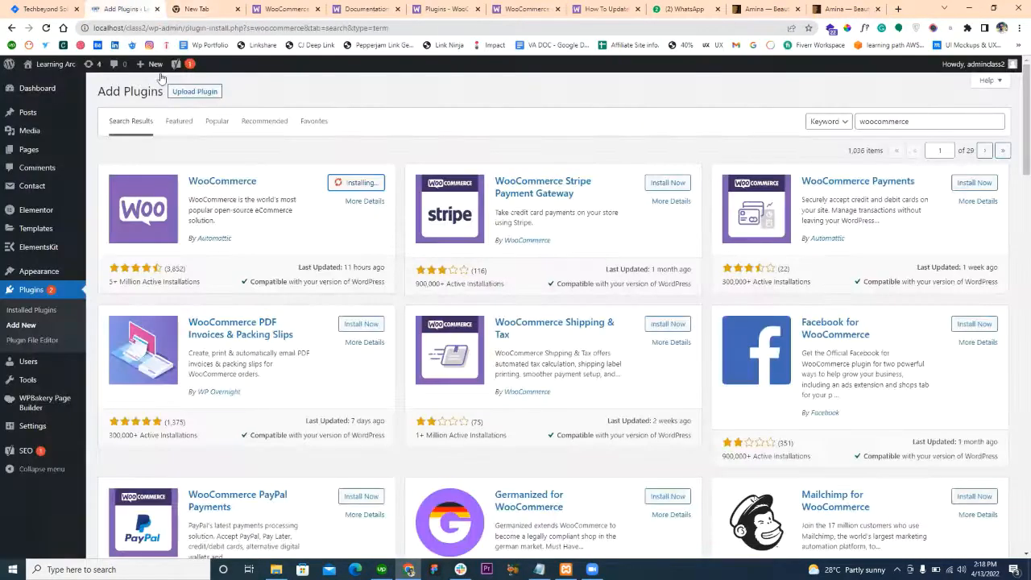
{"action": "left_click", "coordinate": [207, 7]}
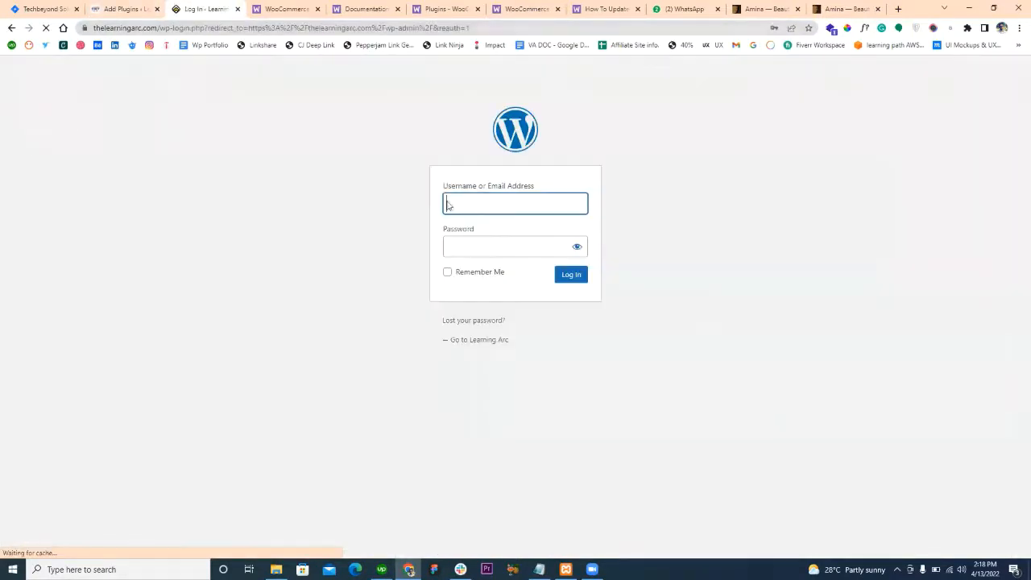
{"action": "left_click", "coordinate": [571, 275]}
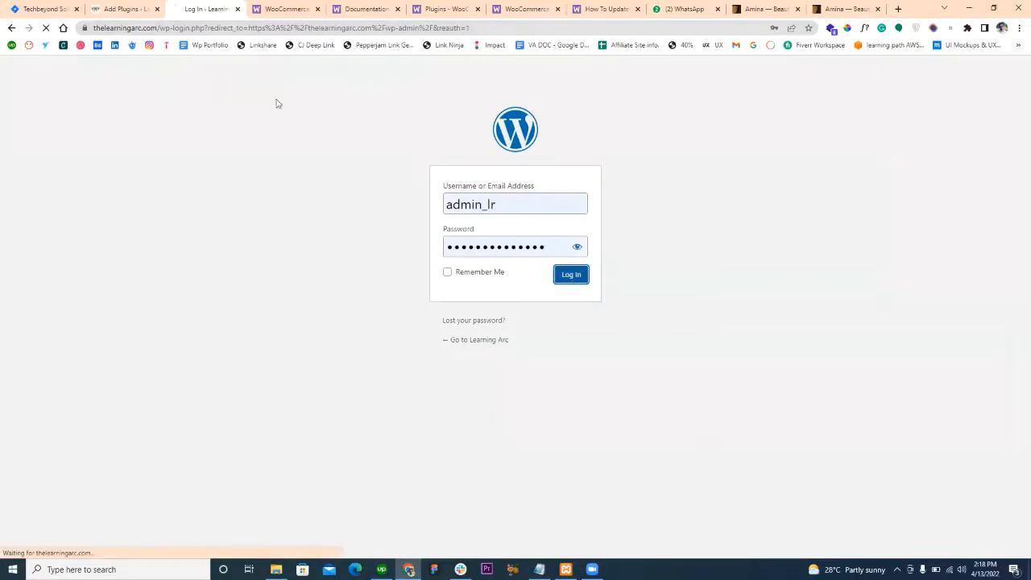
{"action": "left_click", "coordinate": [140, 7]}
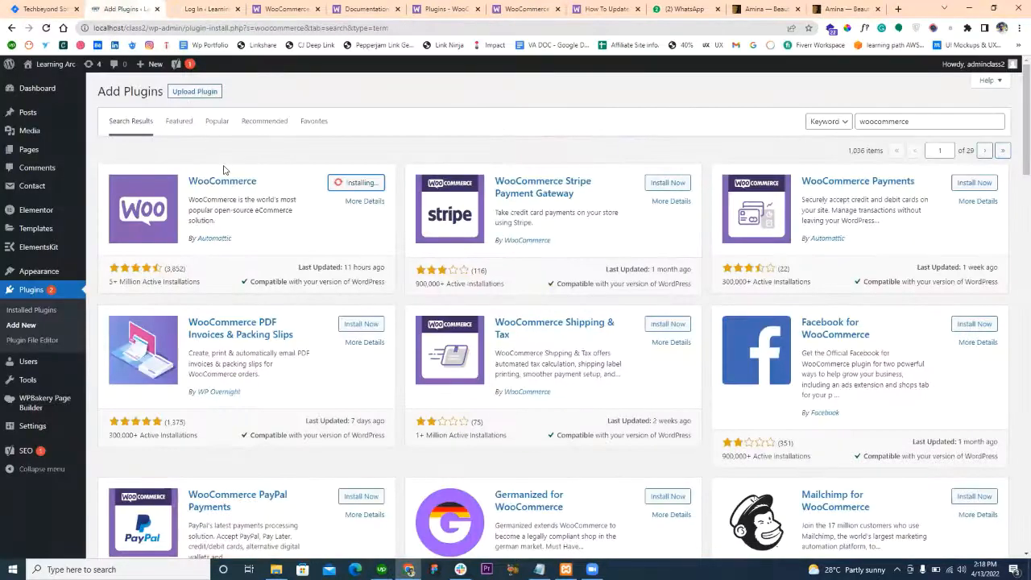
Check the live Learning Arc dashboard and the progress of the WooCommerce installation on the local Add Plugins page.
{"action": "left_click", "coordinate": [193, 10]}
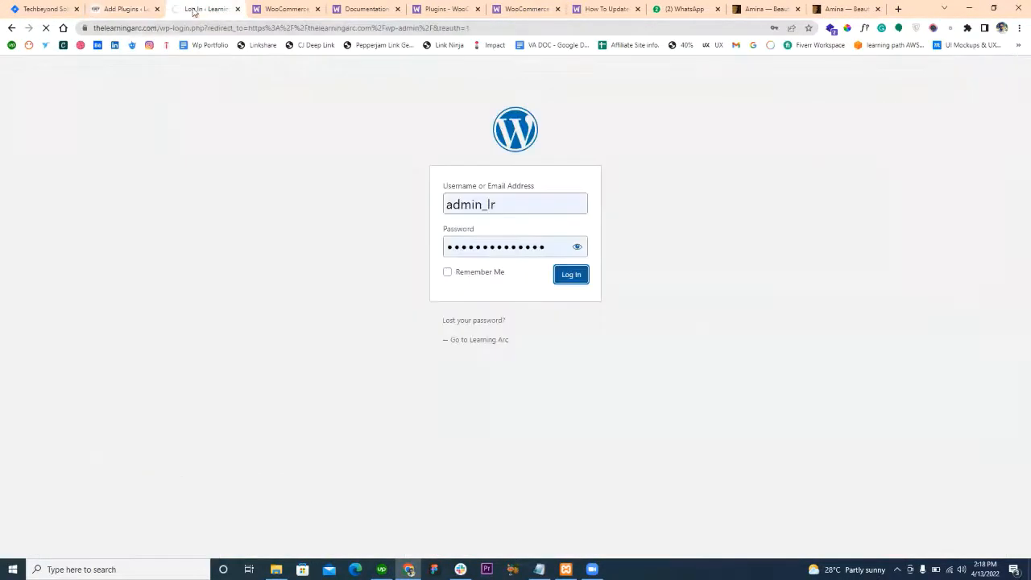
{"action": "left_click", "coordinate": [135, 8]}
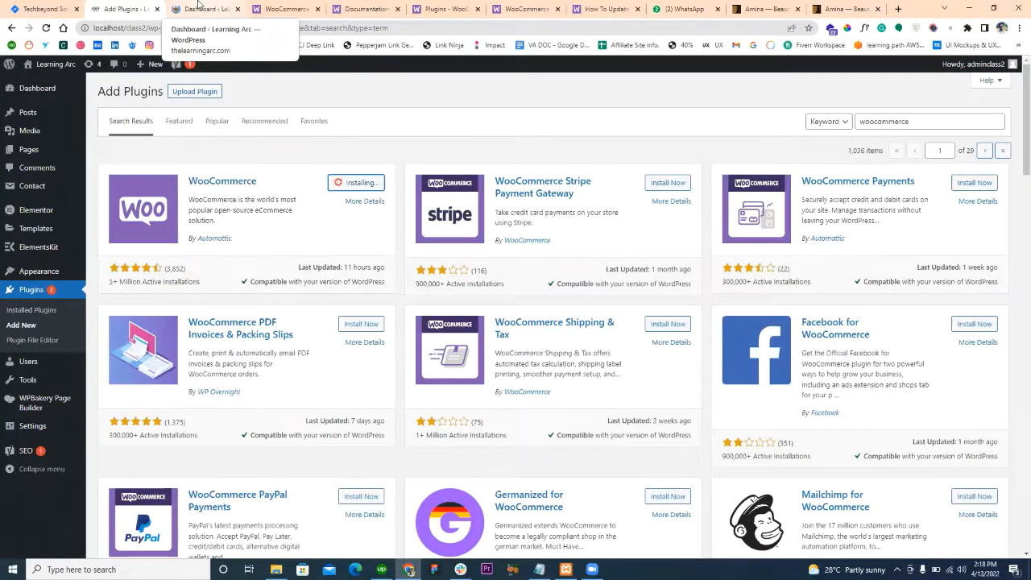
{"action": "left_click", "coordinate": [198, 6]}
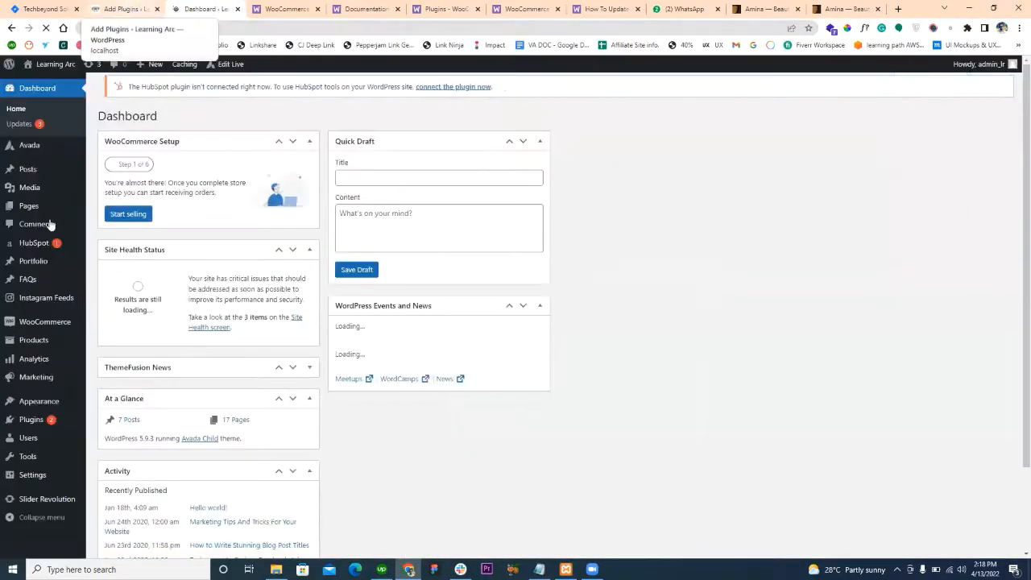
{"action": "left_click", "coordinate": [141, 8]}
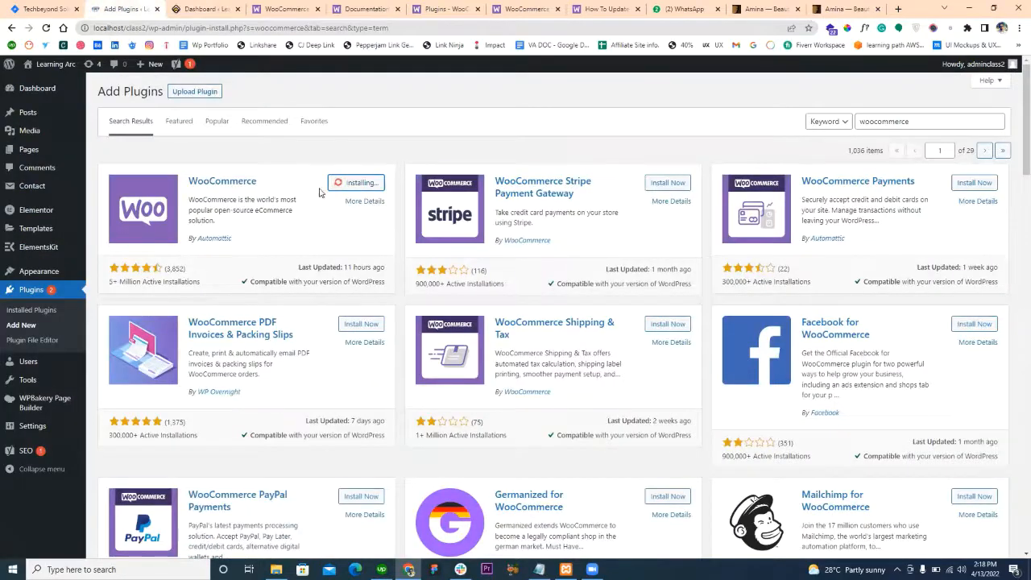
{"action": "left_click", "coordinate": [212, 8]}
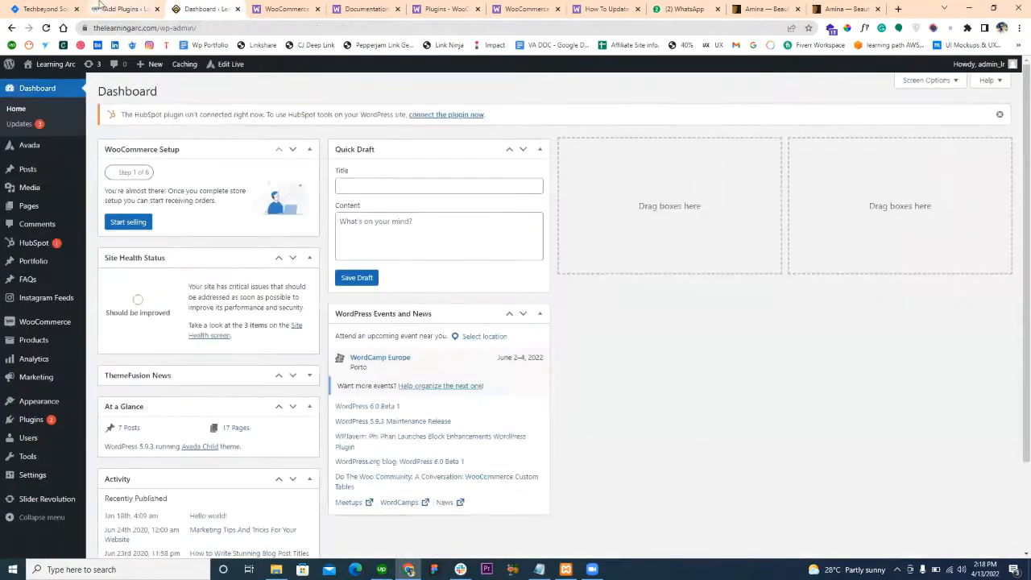
{"action": "left_click", "coordinate": [97, 7]}
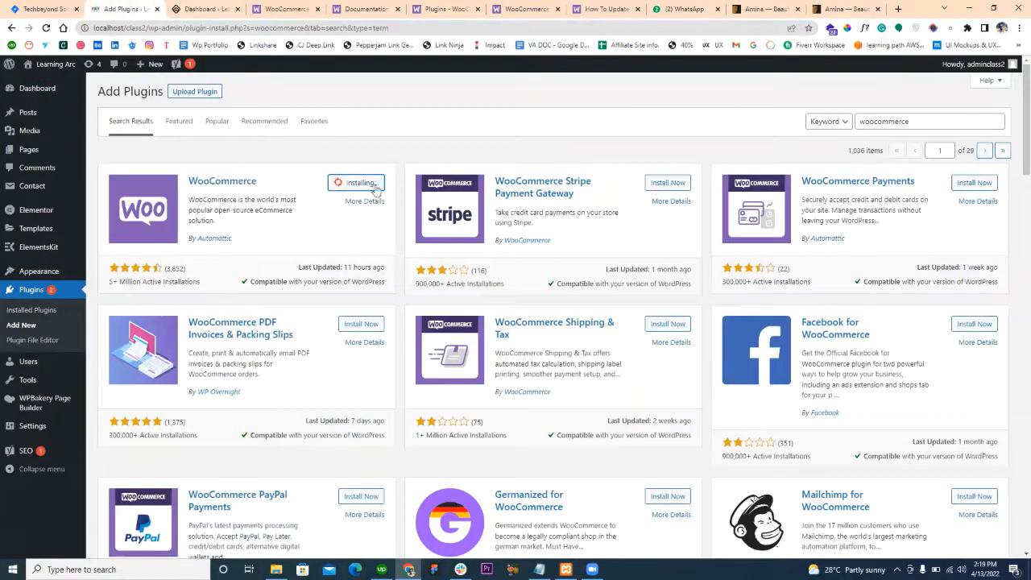
{"action": "left_click", "coordinate": [200, 6]}
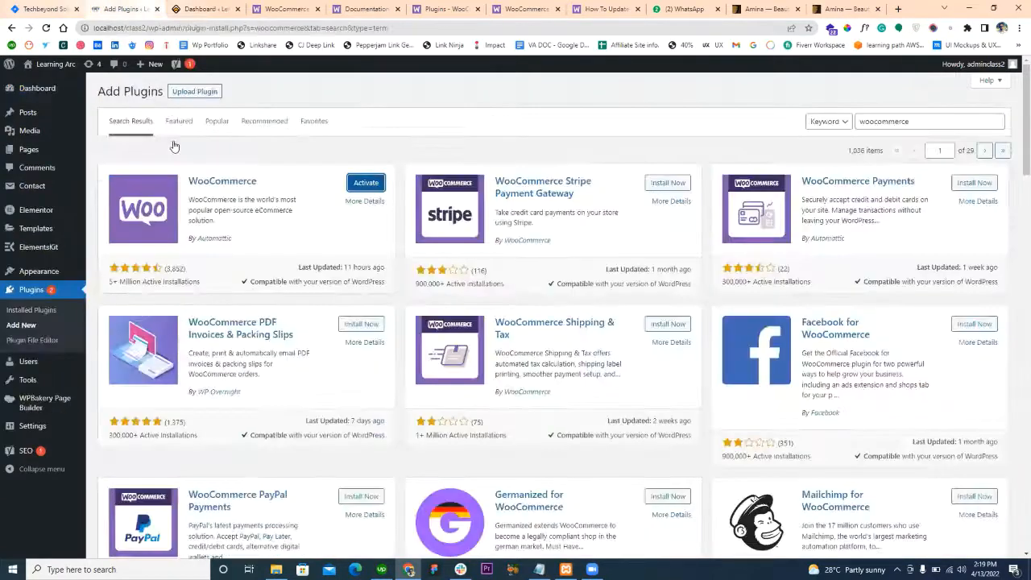
Activate the WooCommerce plugin and fill in the store's street address, city and post code from a saved address.
{"action": "left_click", "coordinate": [372, 185]}
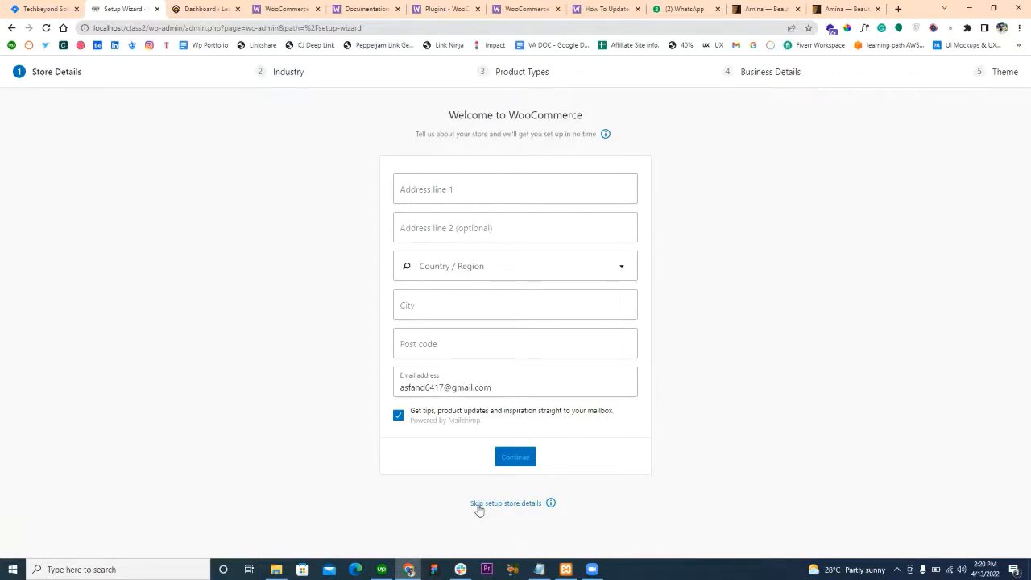
{"action": "left_click", "coordinate": [435, 194]}
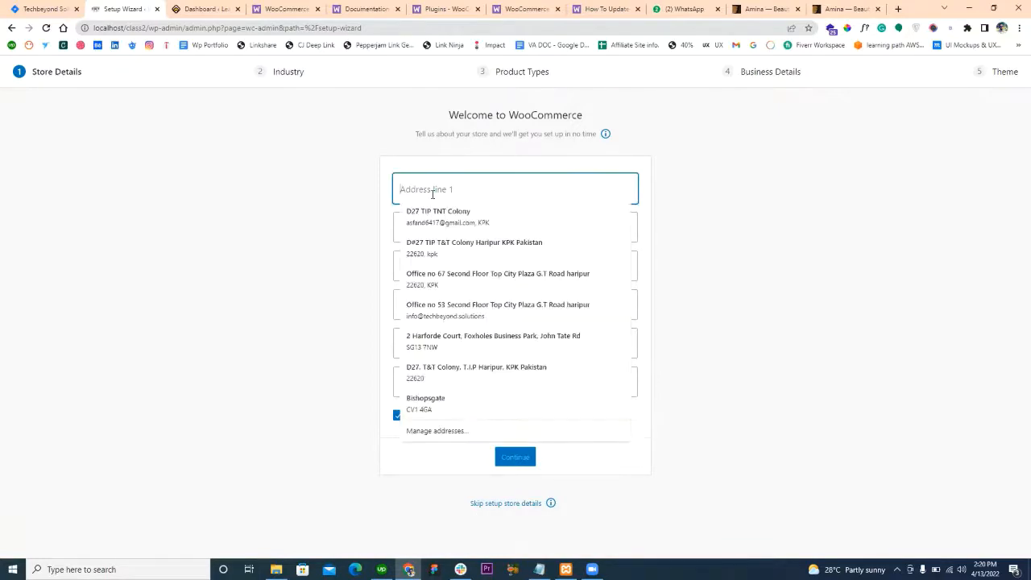
{"action": "left_click", "coordinate": [342, 240]}
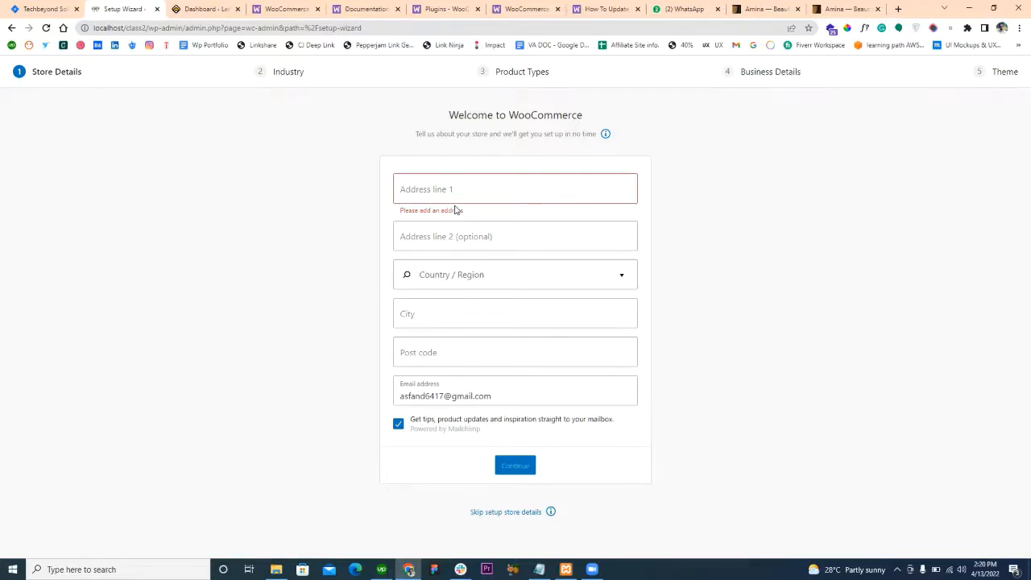
{"action": "left_click", "coordinate": [481, 273]}
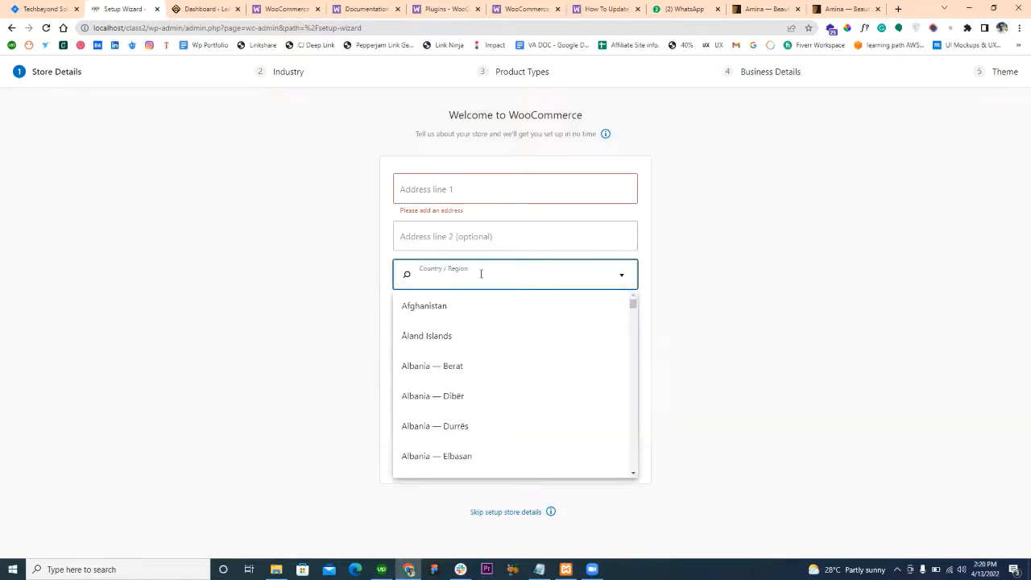
{"action": "left_click", "coordinate": [373, 282]}
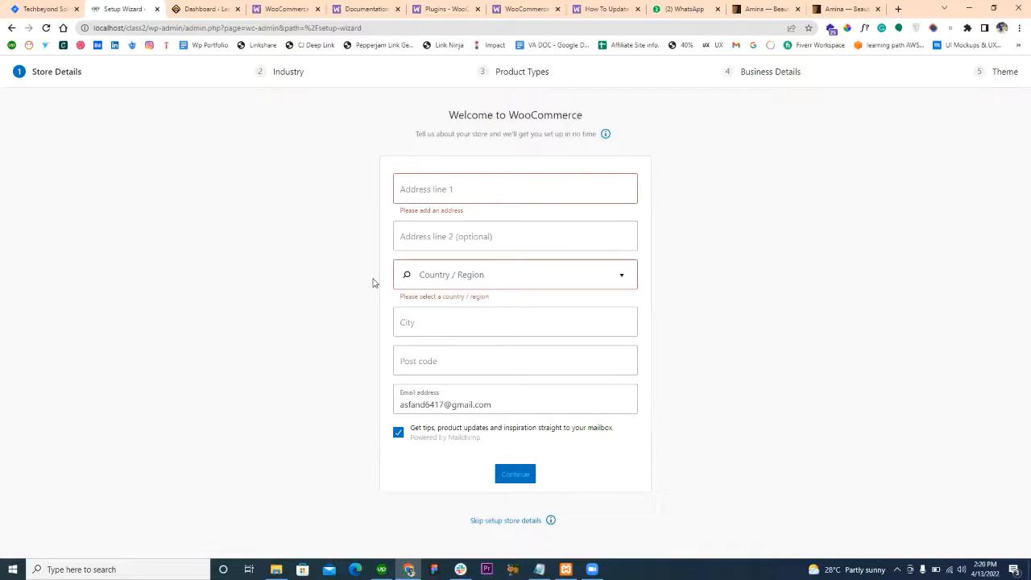
{"action": "left_click", "coordinate": [421, 322]}
{"action": "left_click", "coordinate": [420, 346]}
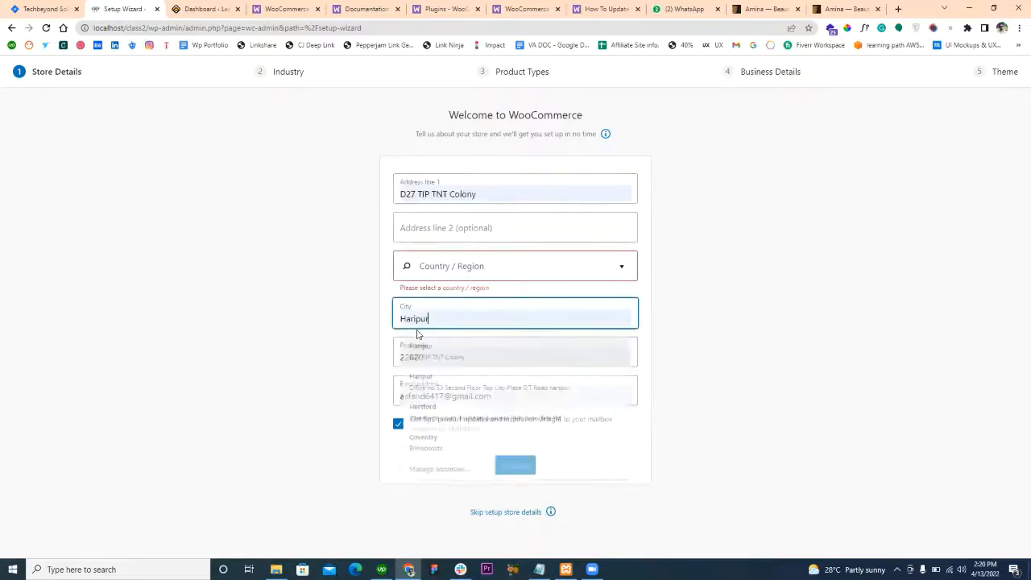
Set the store's country and region to Pakistan — Khyber Pakhtunkhwa.
{"action": "left_click", "coordinate": [438, 274]}
{"action": "left_click", "coordinate": [501, 264]}
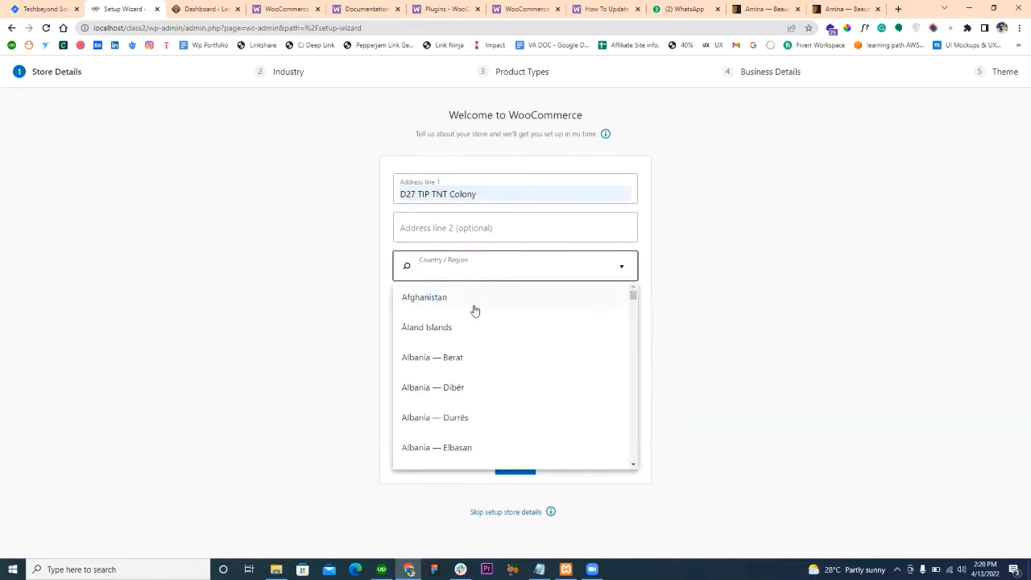
{"action": "type", "text": "Pak"}
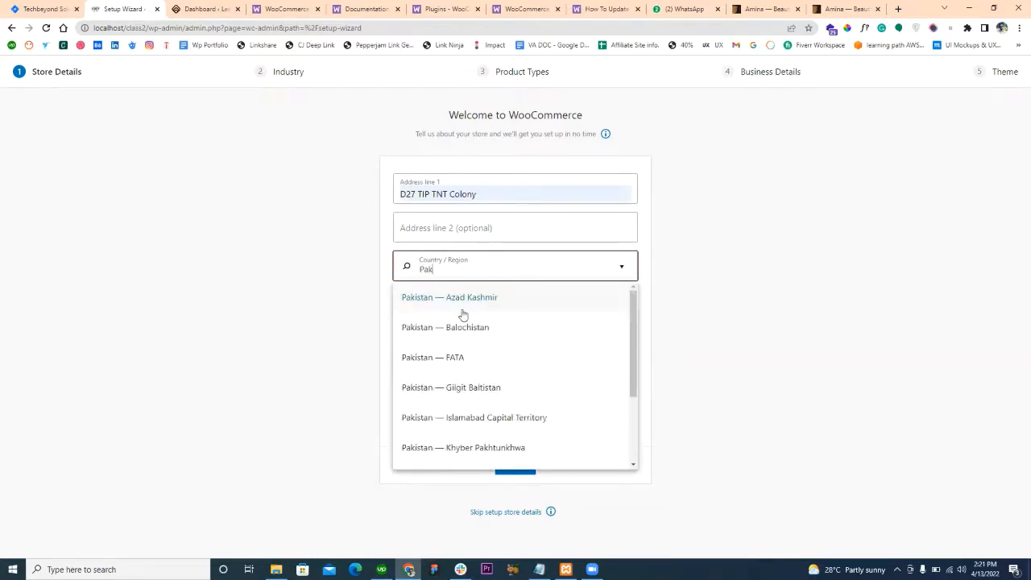
{"action": "scroll", "coordinate": [471, 411], "scroll_direction": "down", "scroll_amount": 1}
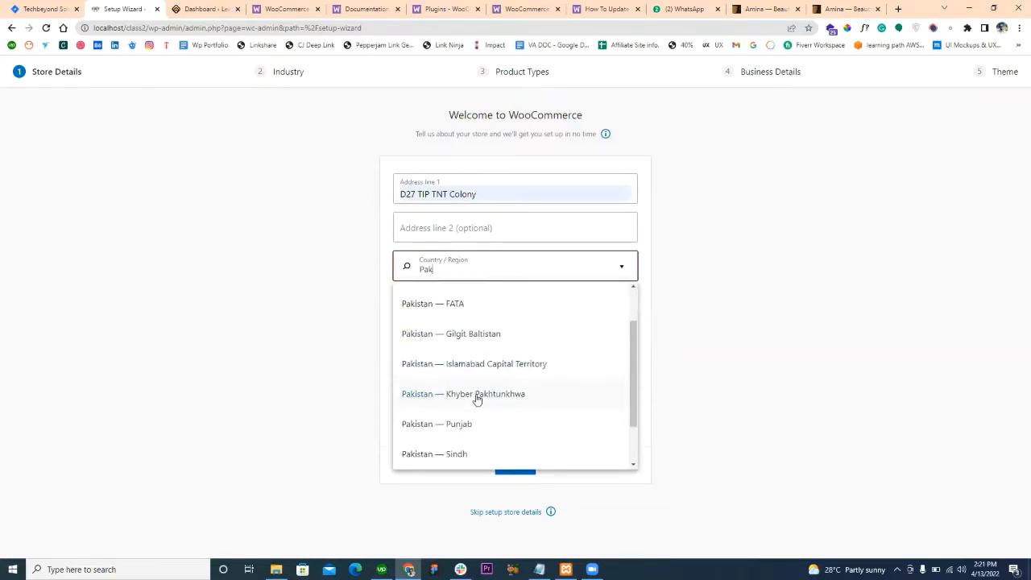
{"action": "left_click", "coordinate": [477, 400]}
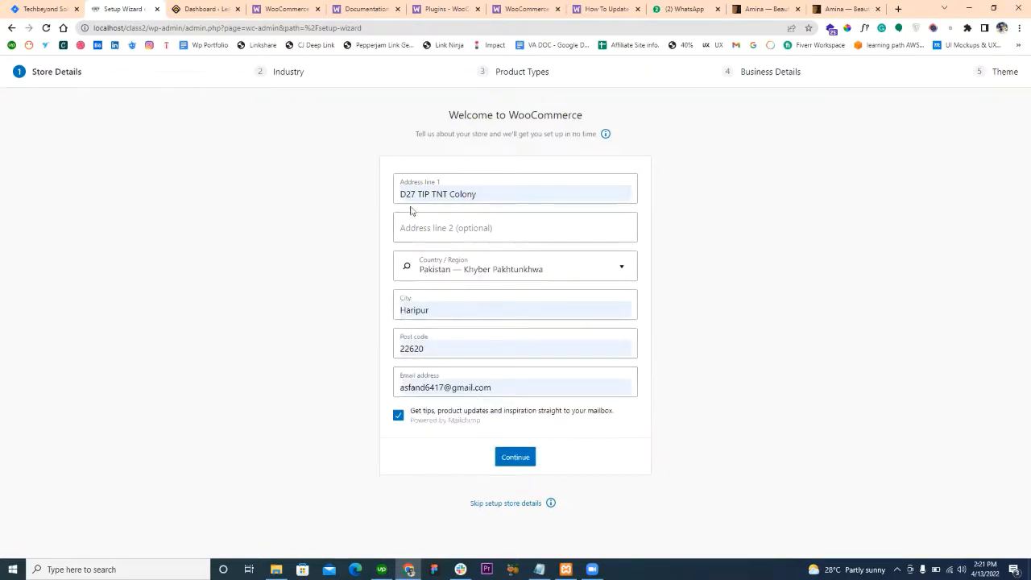
Submit the store details with the mailbox tips option disabled, and decline WooCommerce usage tracking.
{"action": "left_click", "coordinate": [430, 228]}
{"action": "left_click", "coordinate": [361, 382]}
{"action": "left_click", "coordinate": [400, 420]}
{"action": "left_click", "coordinate": [510, 457]}
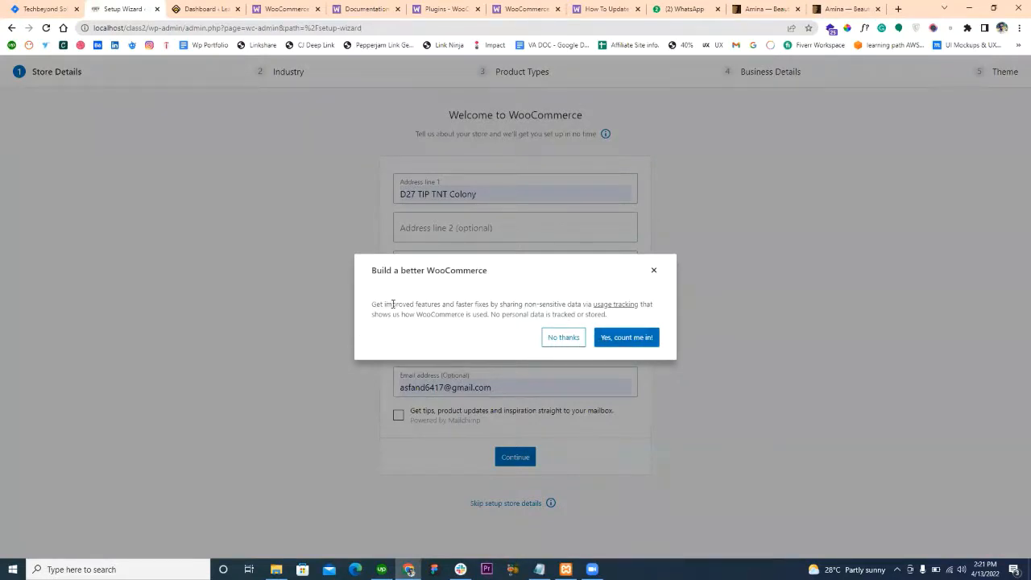
{"action": "left_click", "coordinate": [556, 342]}
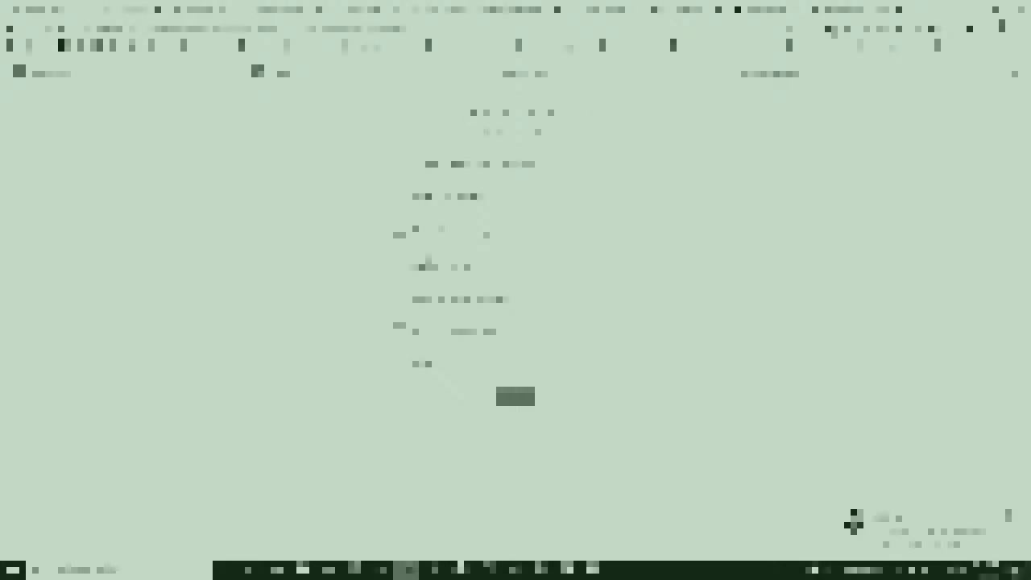
{"action": "left_click", "coordinate": [854, 523]}
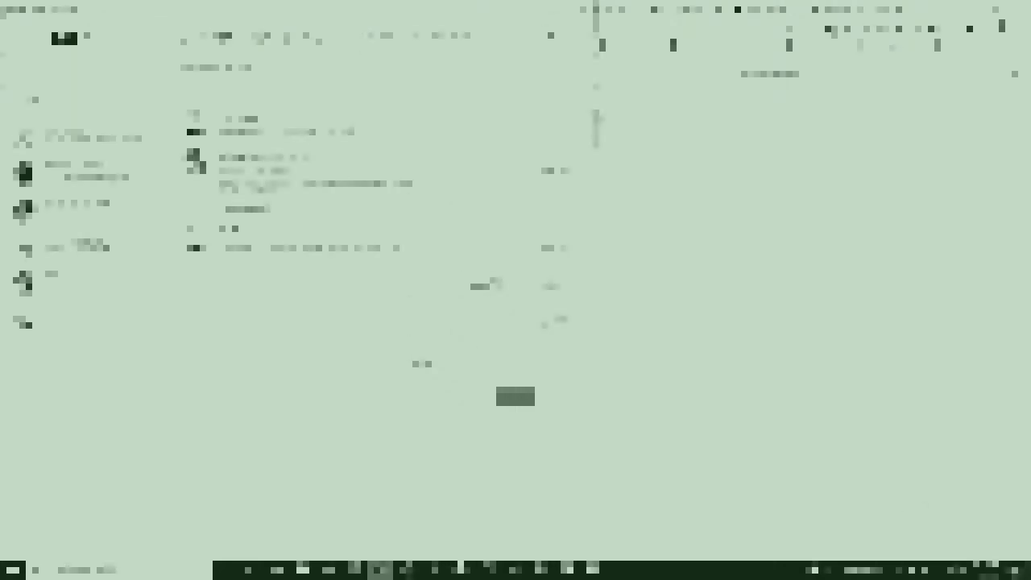
{"action": "left_click", "coordinate": [583, 9]}
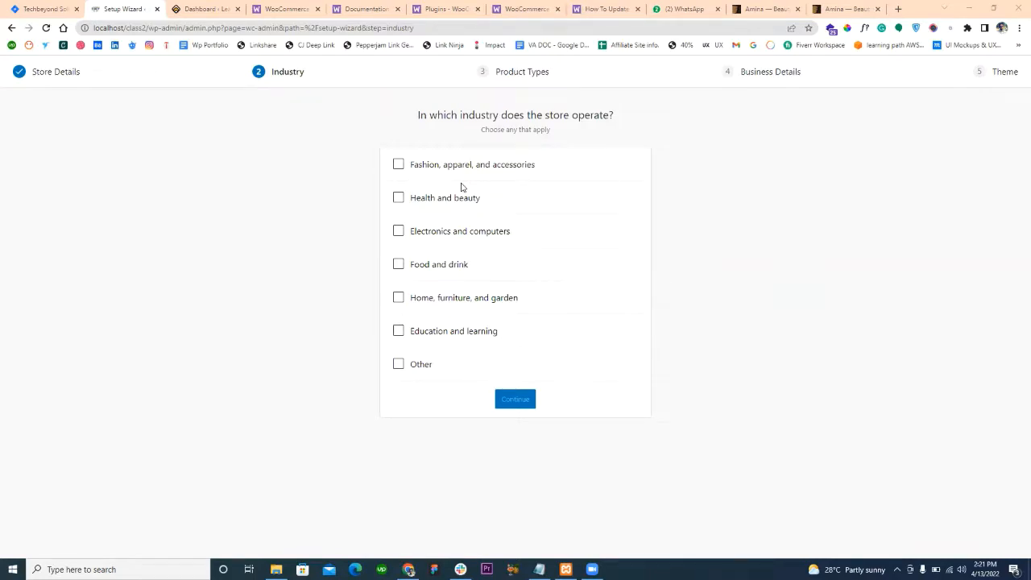
Choose Education and learning as the store's industry and continue to the product types.
{"action": "left_click", "coordinate": [445, 333]}
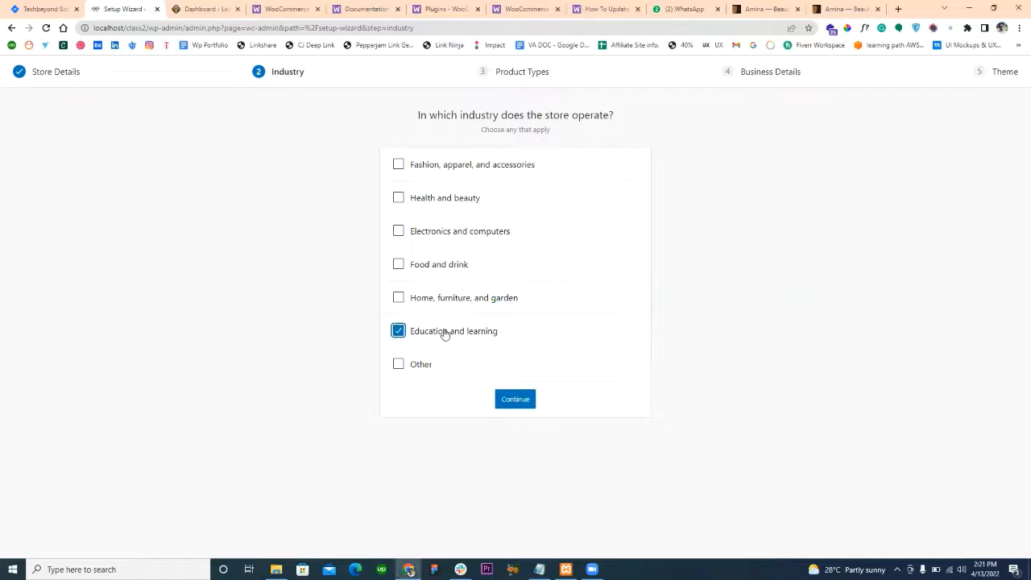
{"action": "left_click", "coordinate": [503, 397]}
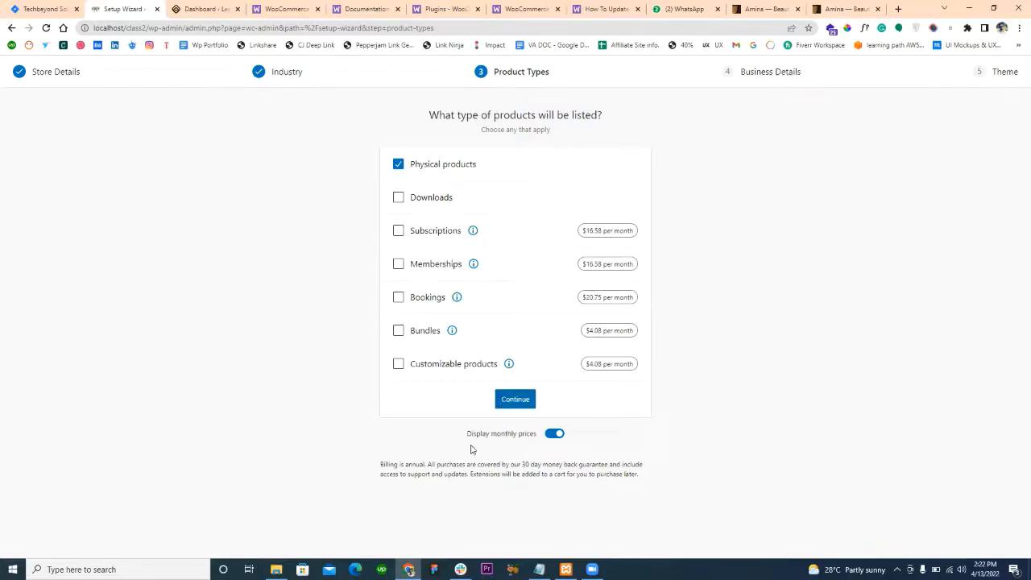
Compare the monthly and yearly extension prices, and continue with only Physical products as the product type.
{"action": "left_click", "coordinate": [549, 439]}
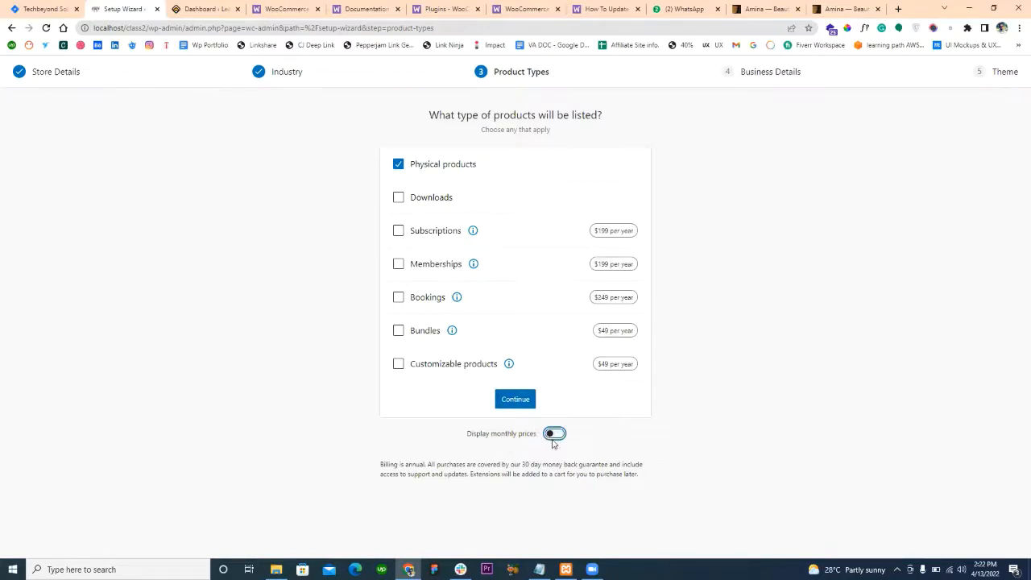
{"action": "left_click", "coordinate": [555, 436]}
{"action": "left_click", "coordinate": [555, 436]}
{"action": "left_click", "coordinate": [556, 436]}
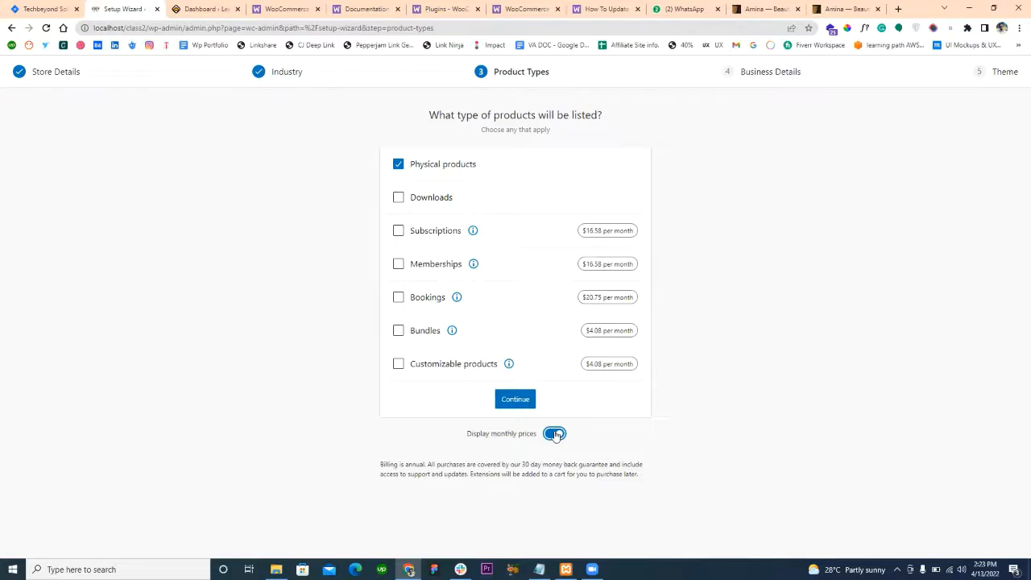
{"action": "left_click", "coordinate": [555, 436]}
{"action": "left_click", "coordinate": [554, 435]}
{"action": "left_click", "coordinate": [510, 400]}
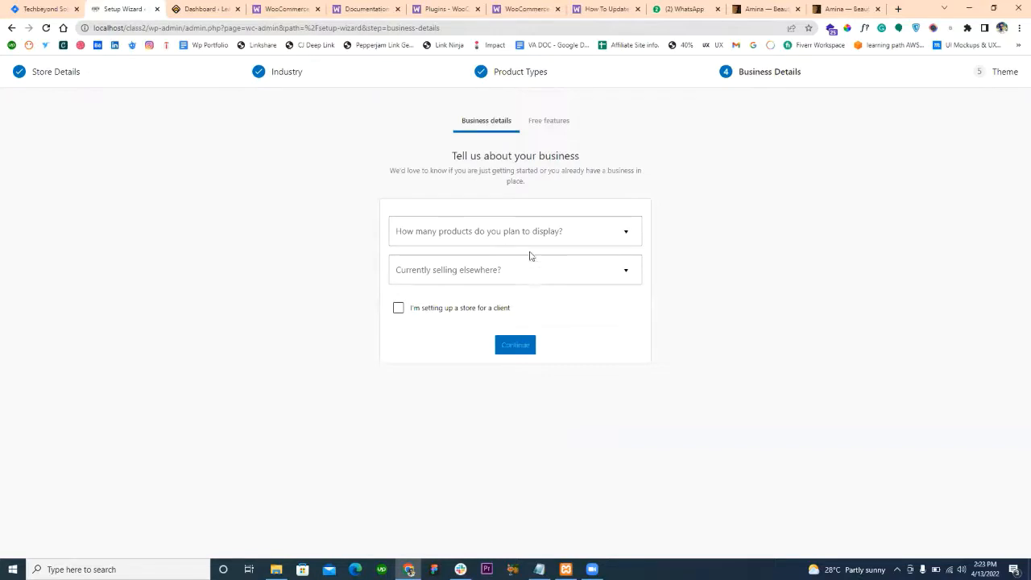
Set the planned number of products to 1 - 10 and answer No to currently selling elsewhere.
{"action": "left_click", "coordinate": [431, 312]}
{"action": "left_click", "coordinate": [431, 311]}
{"action": "left_click", "coordinate": [464, 241]}
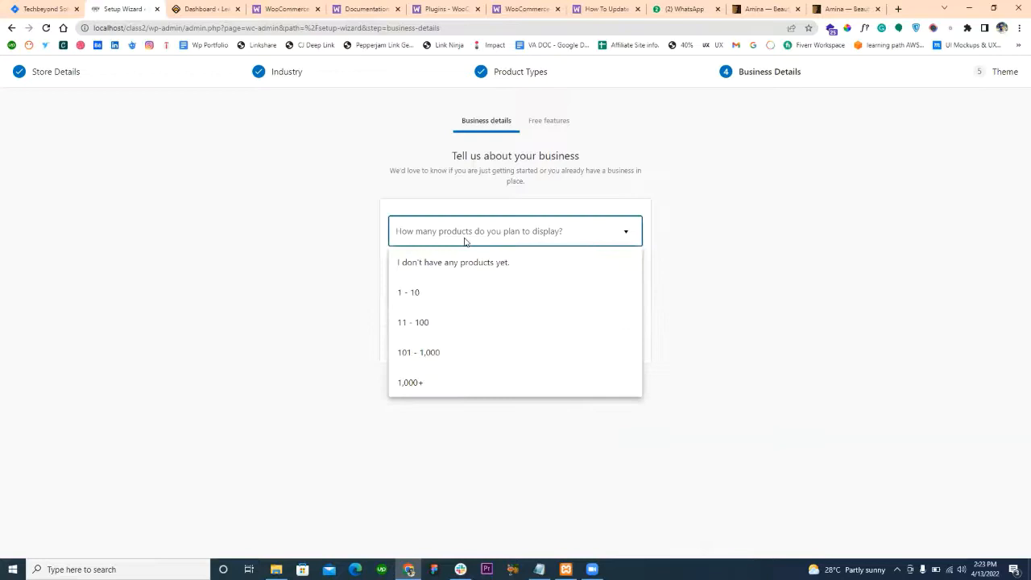
{"action": "left_click", "coordinate": [421, 290]}
{"action": "left_click", "coordinate": [454, 278]}
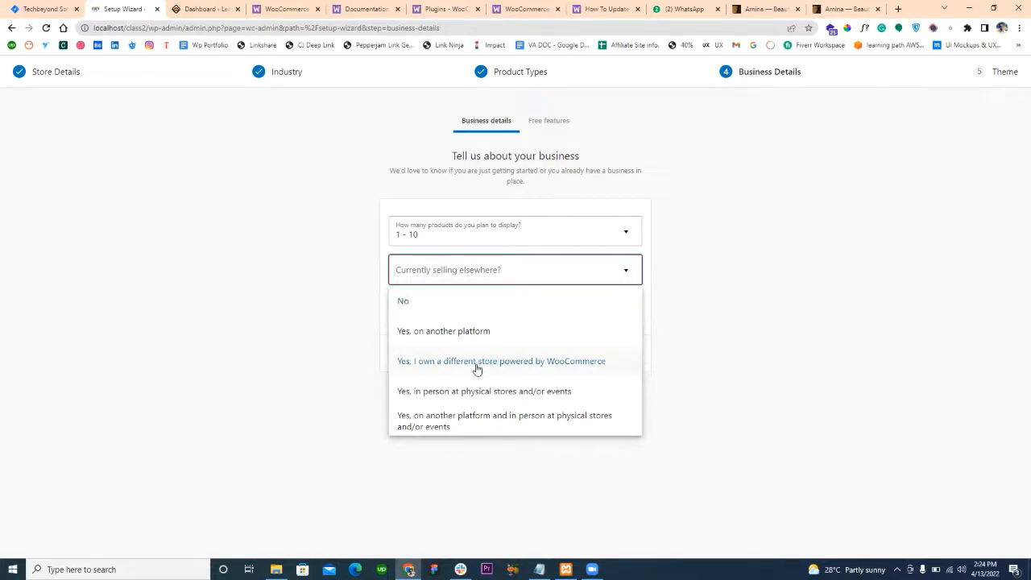
{"action": "left_click", "coordinate": [450, 309]}
{"action": "left_click", "coordinate": [441, 274]}
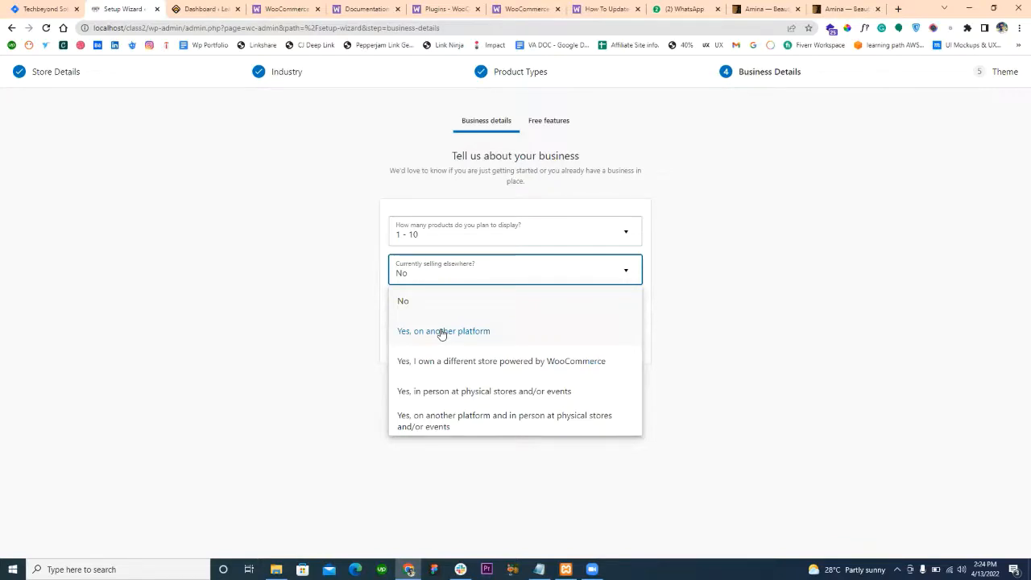
{"action": "left_click", "coordinate": [524, 124]}
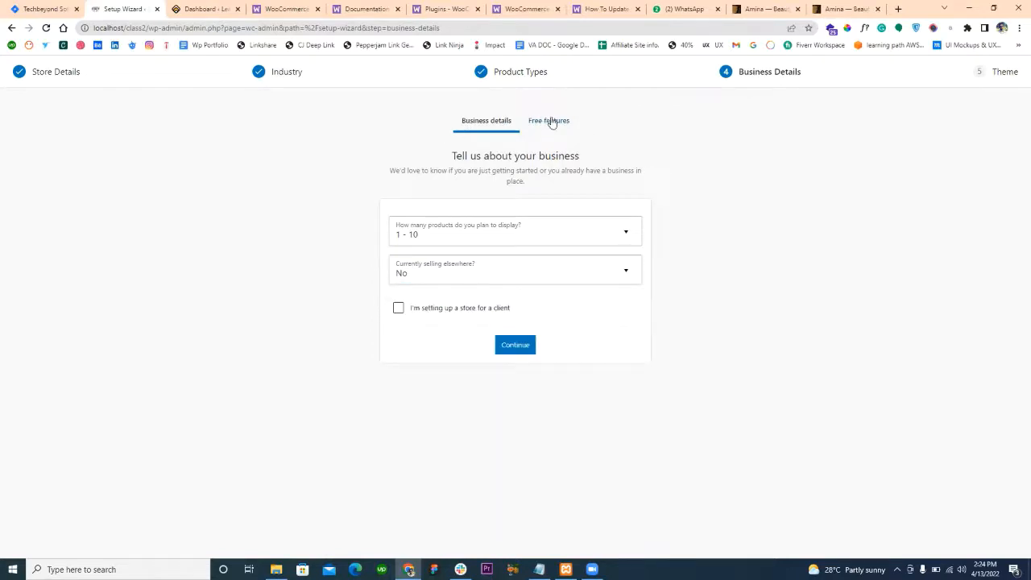
Change the planned number of products to "I don't have any products yet" and keep No for selling elsewhere.
{"action": "left_click", "coordinate": [553, 120]}
{"action": "left_click", "coordinate": [485, 124]}
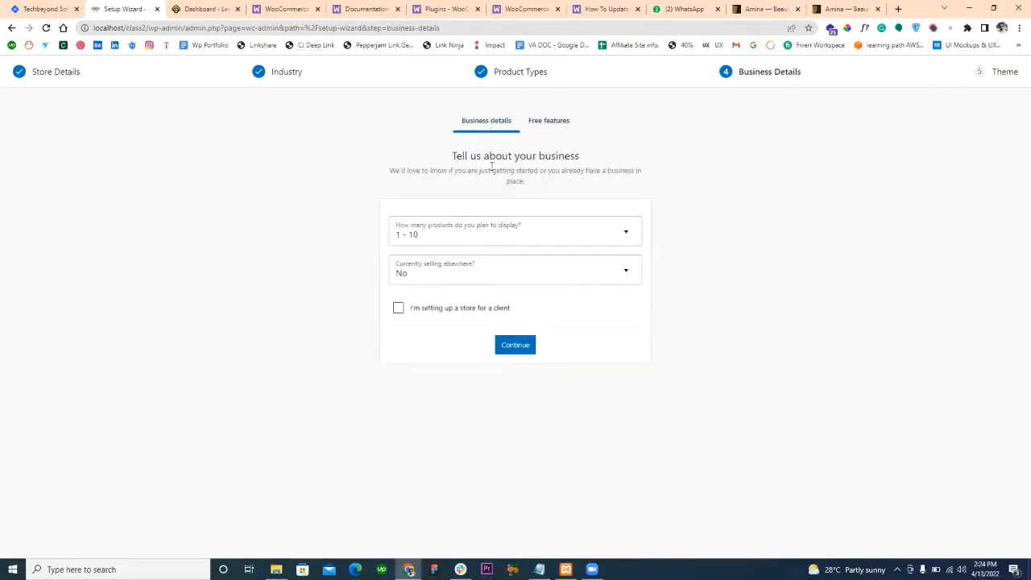
{"action": "left_click", "coordinate": [450, 238]}
{"action": "left_click", "coordinate": [445, 261]}
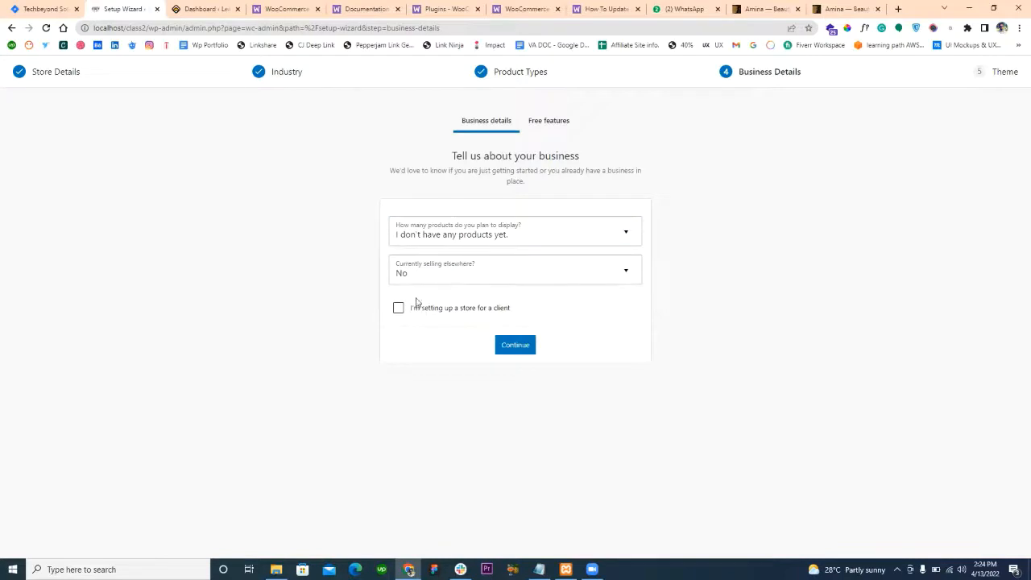
{"action": "left_click", "coordinate": [415, 281]}
{"action": "left_click", "coordinate": [416, 302]}
Continue with the recommended free business features enabled, and save the changes to move on to the theme selection.
{"action": "left_click", "coordinate": [548, 127]}
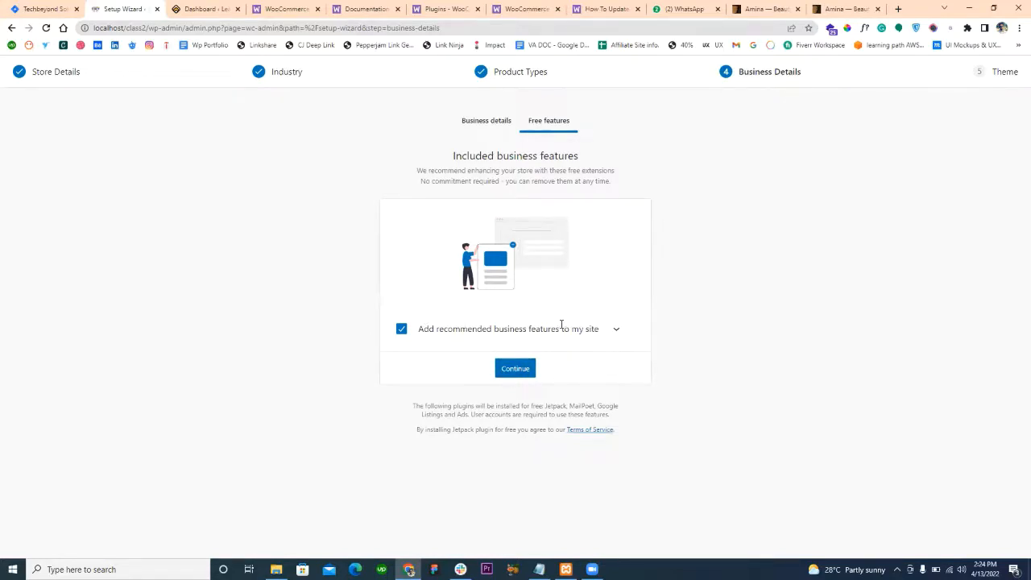
{"action": "left_click", "coordinate": [512, 372]}
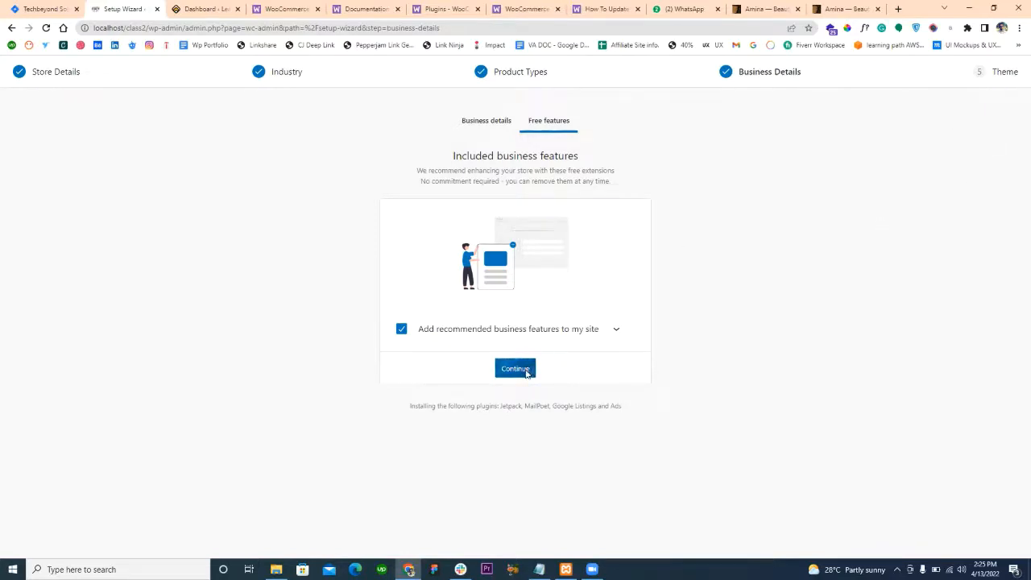
{"action": "left_click", "coordinate": [1003, 72]}
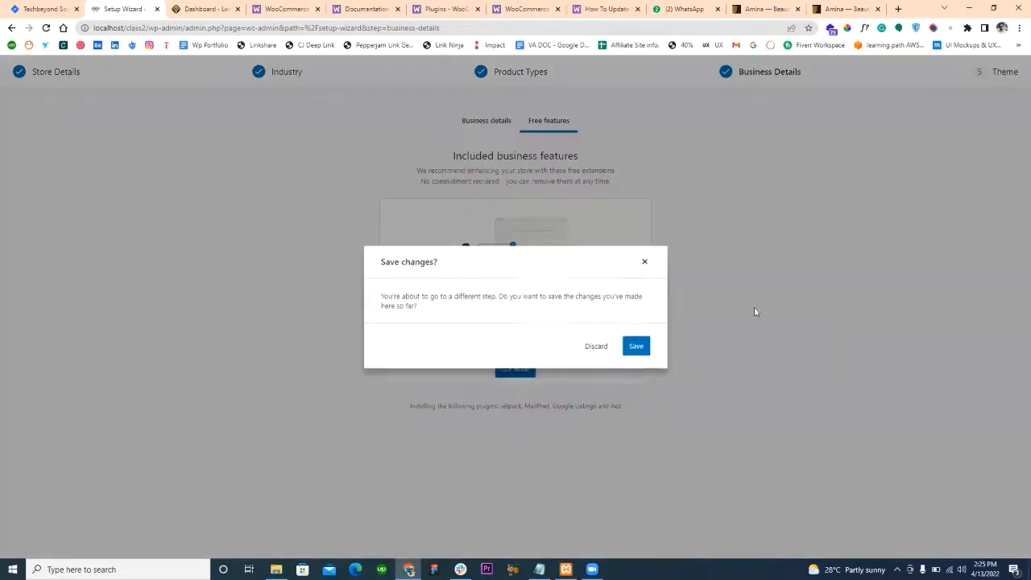
{"action": "left_click", "coordinate": [635, 347]}
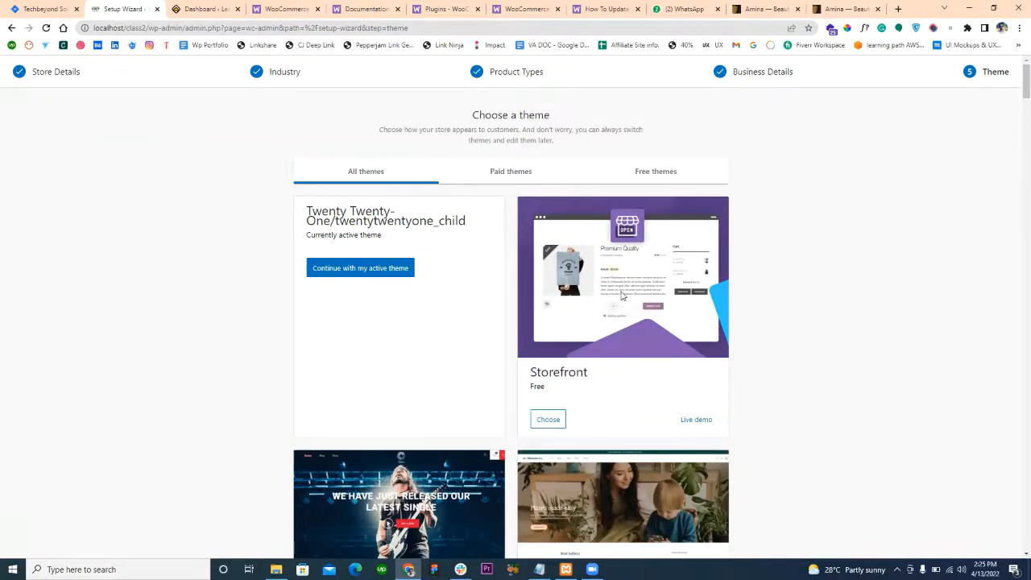
Browse the themes offered by the setup wizard and compare their designs and yearly prices.
{"action": "scroll", "coordinate": [622, 301], "scroll_direction": "down", "scroll_amount": 3}
{"action": "scroll", "coordinate": [599, 344], "scroll_direction": "down", "scroll_amount": 3}
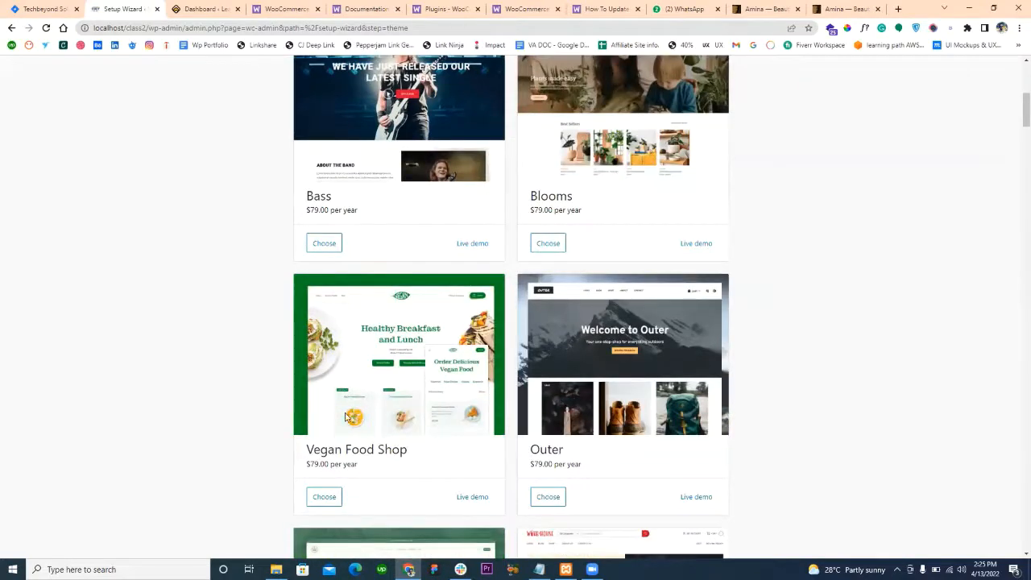
{"action": "scroll", "coordinate": [543, 358], "scroll_direction": "down", "scroll_amount": 1}
{"action": "scroll", "coordinate": [544, 359], "scroll_direction": "down", "scroll_amount": 2}
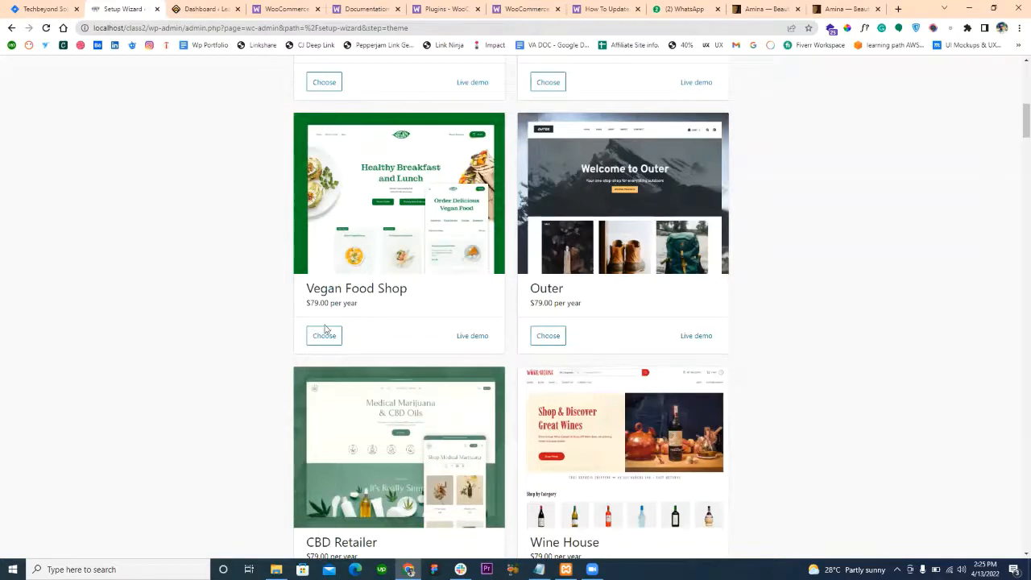
{"action": "scroll", "coordinate": [373, 411], "scroll_direction": "down", "scroll_amount": 1}
{"action": "scroll", "coordinate": [537, 456], "scroll_direction": "down", "scroll_amount": 3}
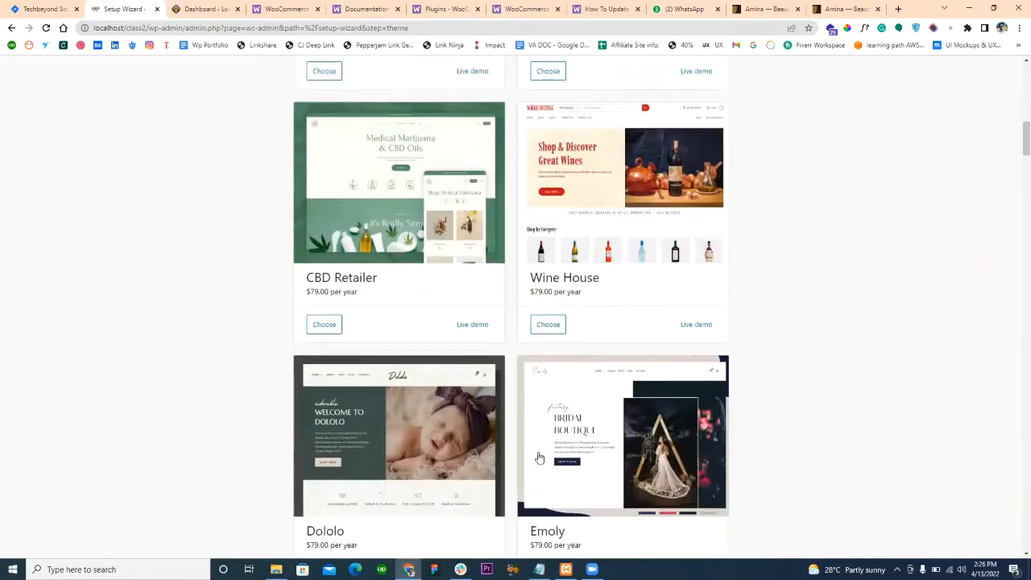
{"action": "scroll", "coordinate": [541, 456], "scroll_direction": "up", "scroll_amount": 2}
{"action": "scroll", "coordinate": [540, 452], "scroll_direction": "up", "scroll_amount": 6}
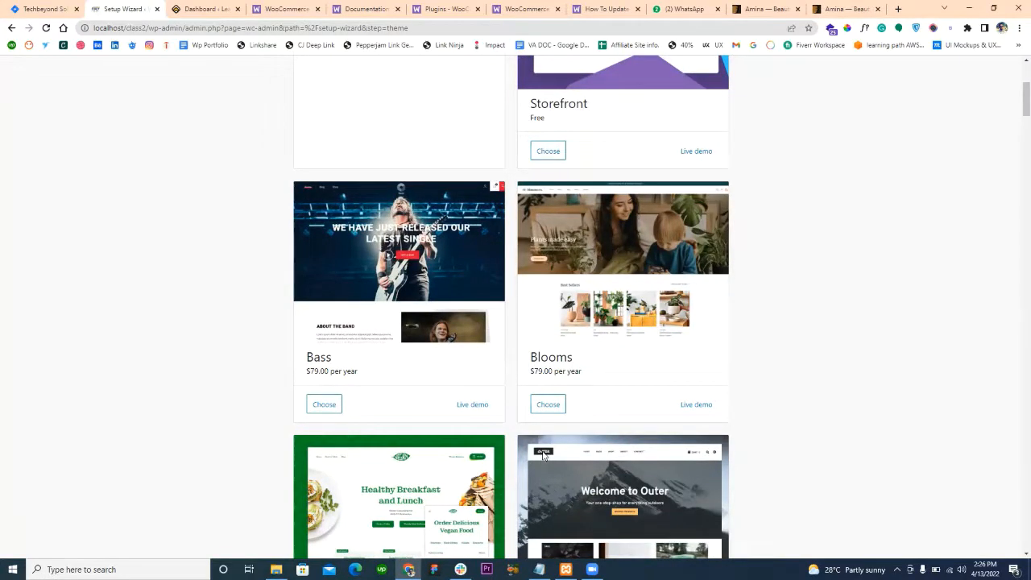
Review the Amina theme's price and support terms on ThemeForest, and return to the wizard's theme selection.
{"action": "left_click", "coordinate": [750, 4]}
{"action": "scroll", "coordinate": [684, 184], "scroll_direction": "up", "scroll_amount": 10}
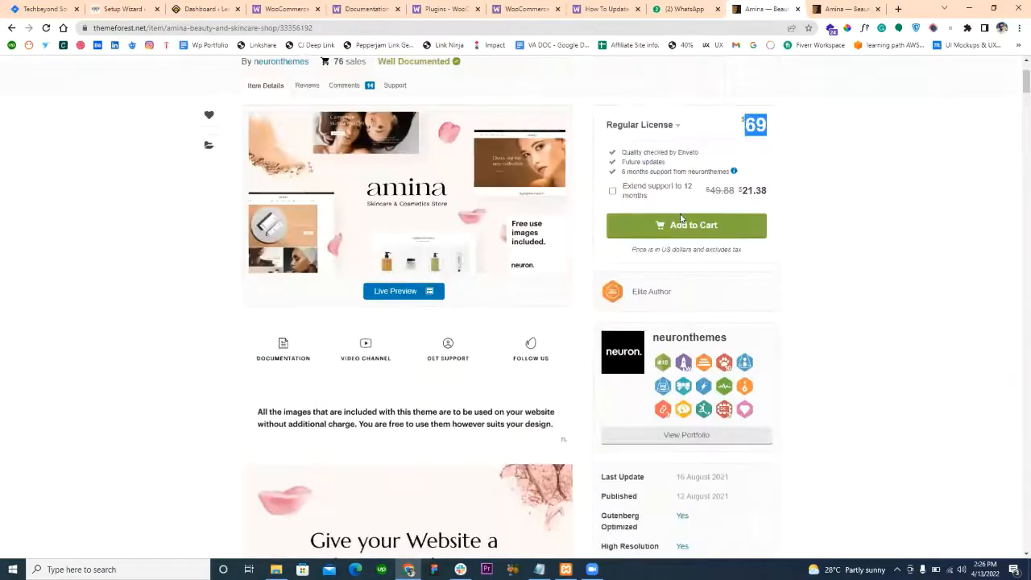
{"action": "scroll", "coordinate": [654, 294], "scroll_direction": "down", "scroll_amount": 1}
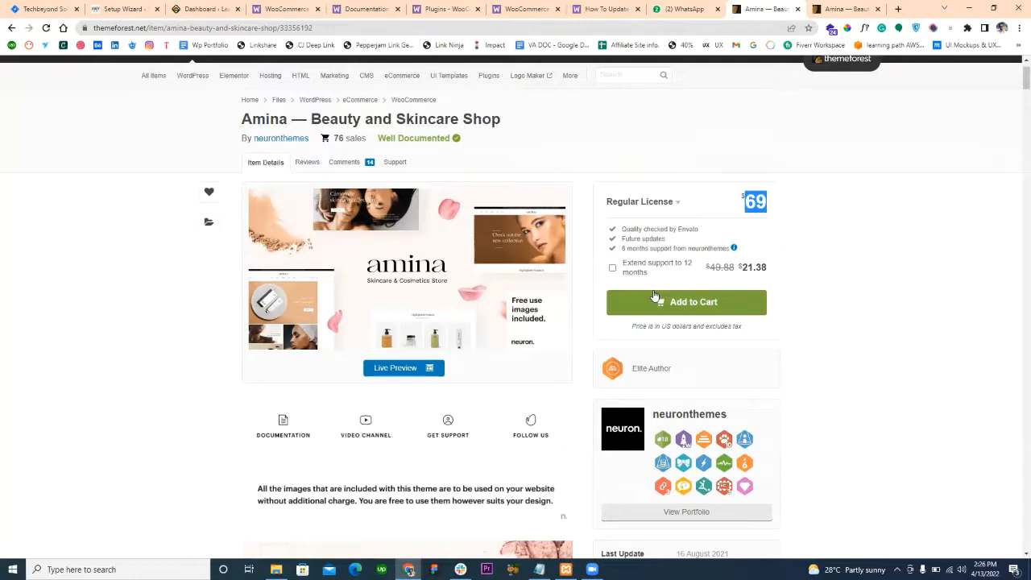
{"action": "left_click", "coordinate": [274, 8]}
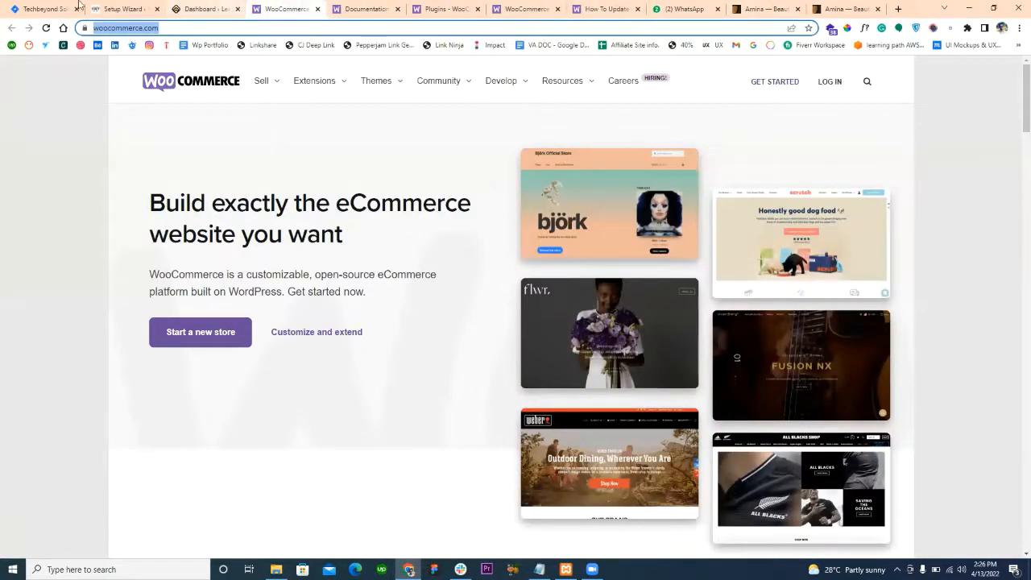
{"action": "left_click", "coordinate": [41, 8]}
{"action": "left_click", "coordinate": [121, 8]}
{"action": "scroll", "coordinate": [615, 247], "scroll_direction": "up", "scroll_amount": 3}
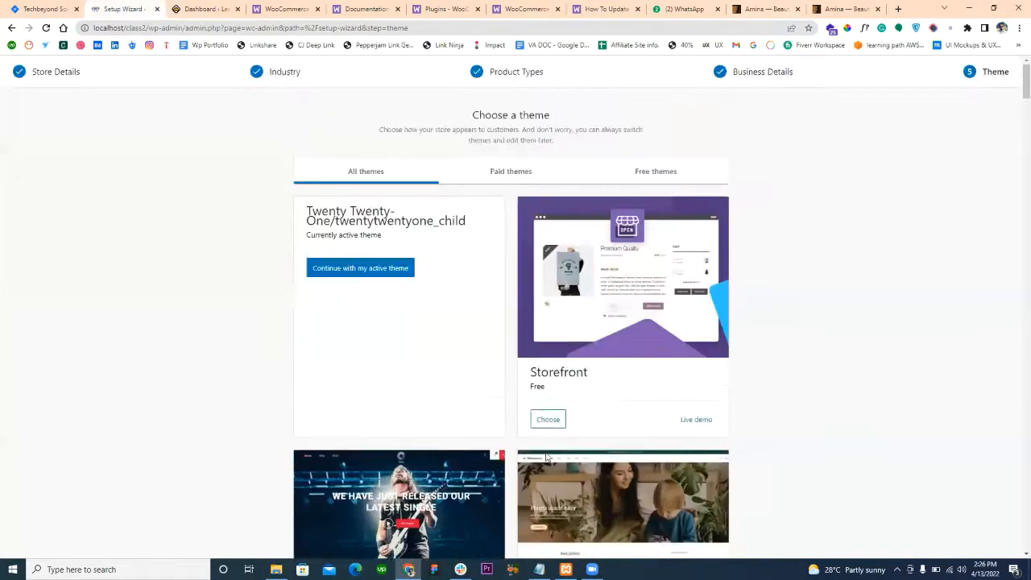
Preview the Storefront theme's live demo in tablet, mobile and desktop sizes, and look through its product sections.
{"action": "left_click", "coordinate": [693, 419]}
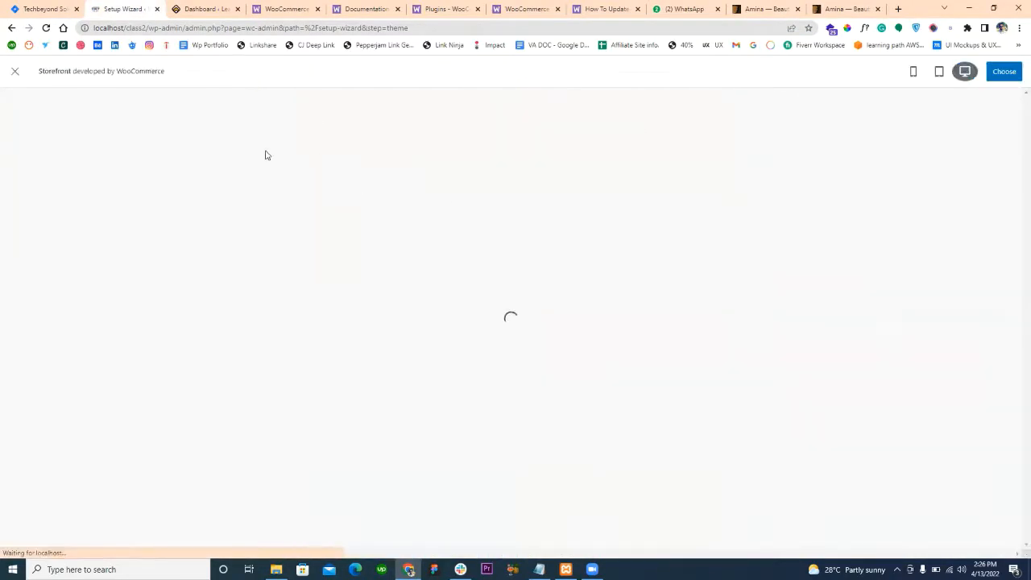
{"action": "left_click", "coordinate": [937, 74]}
{"action": "left_click", "coordinate": [913, 73]}
{"action": "left_click", "coordinate": [963, 73]}
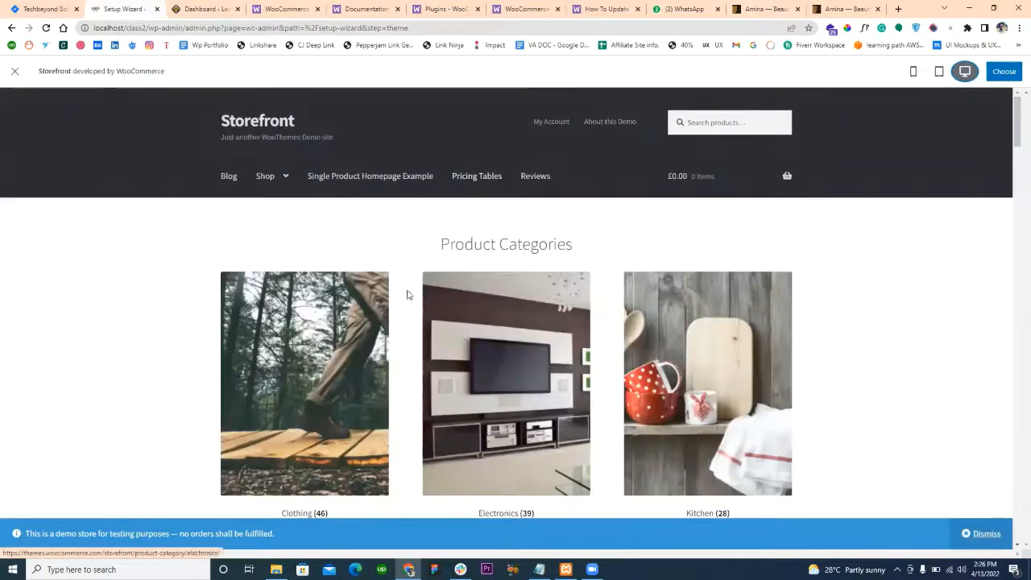
{"action": "scroll", "coordinate": [478, 325], "scroll_direction": "down", "scroll_amount": 10}
{"action": "scroll", "coordinate": [451, 310], "scroll_direction": "down", "scroll_amount": 8}
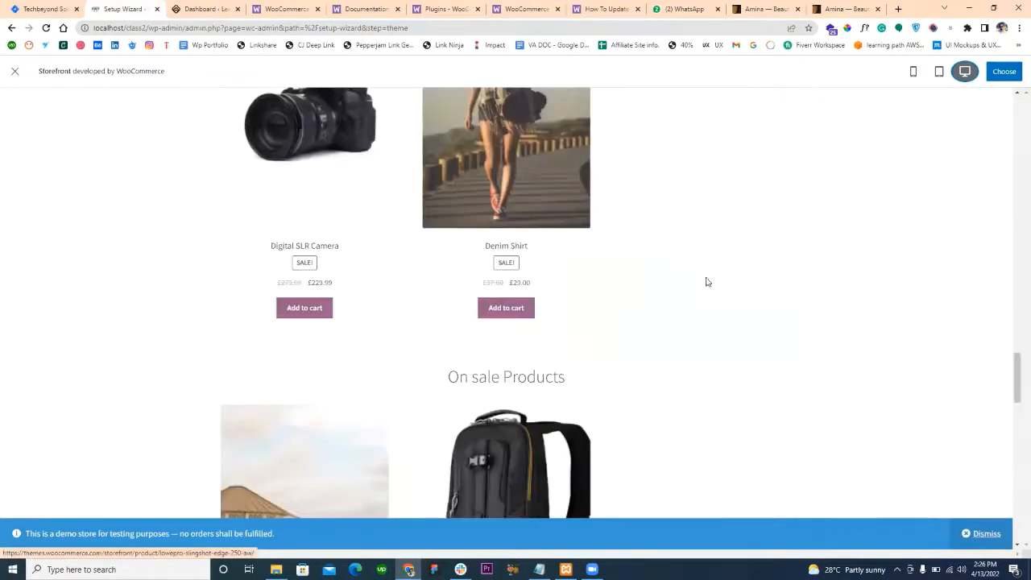
Choose Storefront as the store's theme, and finish the setup wizard, dismissing the store's welcome message.
{"action": "scroll", "coordinate": [704, 281], "scroll_direction": "up", "scroll_amount": 5}
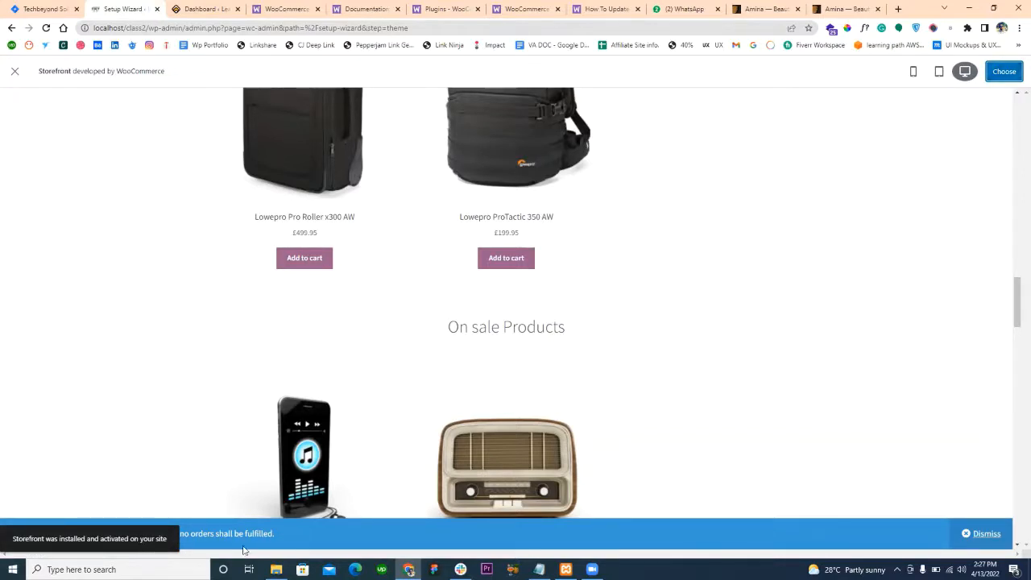
{"action": "scroll", "coordinate": [610, 172], "scroll_direction": "up", "scroll_amount": 15}
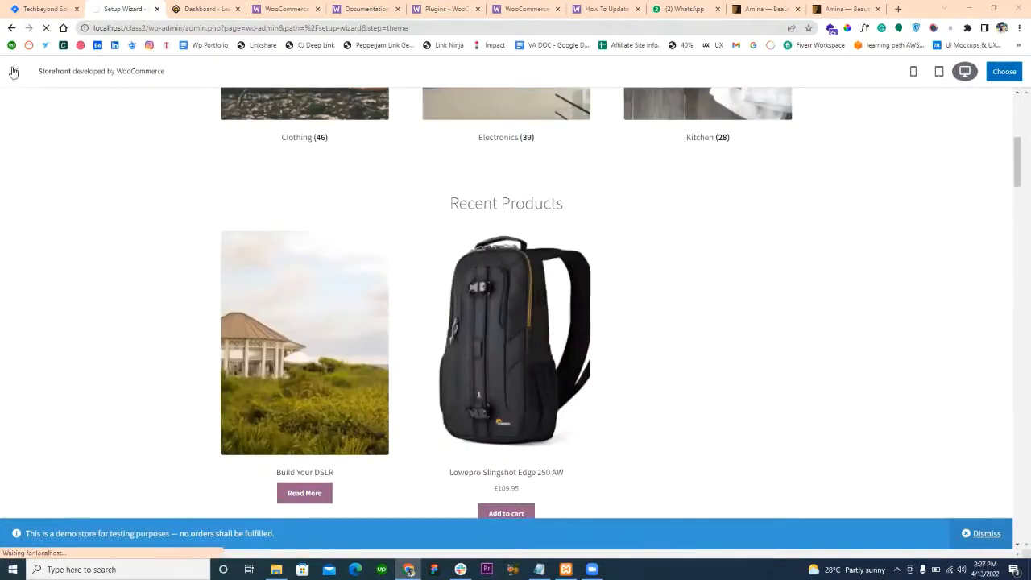
{"action": "left_click", "coordinate": [12, 71]}
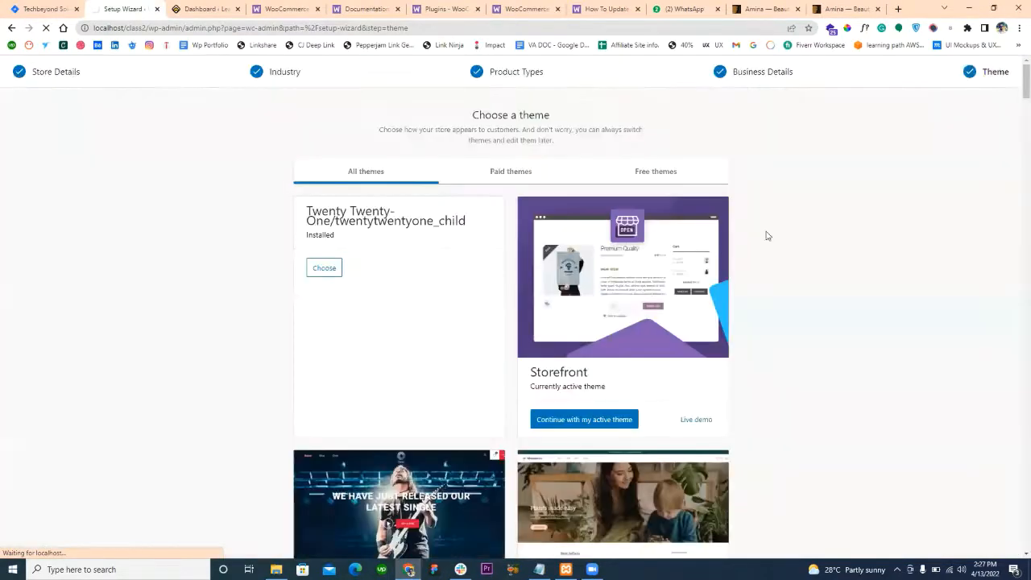
{"action": "scroll", "coordinate": [766, 233], "scroll_direction": "down", "scroll_amount": 4}
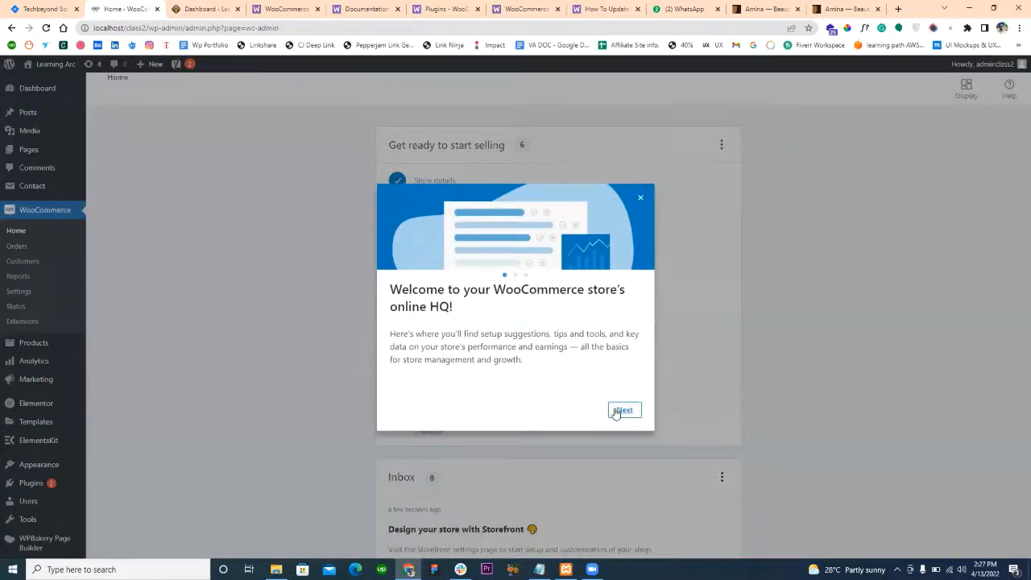
{"action": "left_click", "coordinate": [641, 200]}
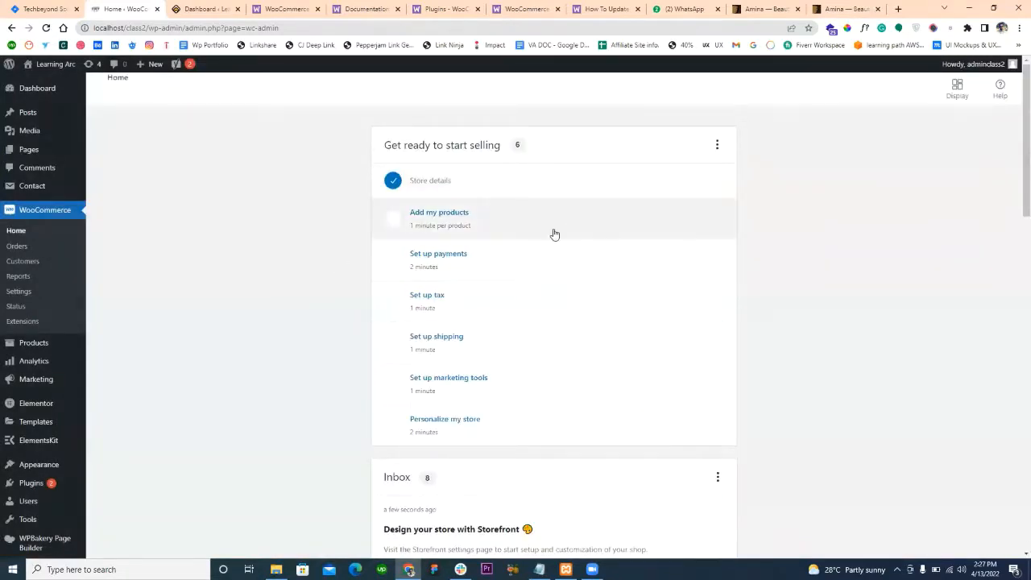
Try the two-column layout on the WooCommerce home page, and switch back to a single column.
{"action": "left_click", "coordinate": [957, 94]}
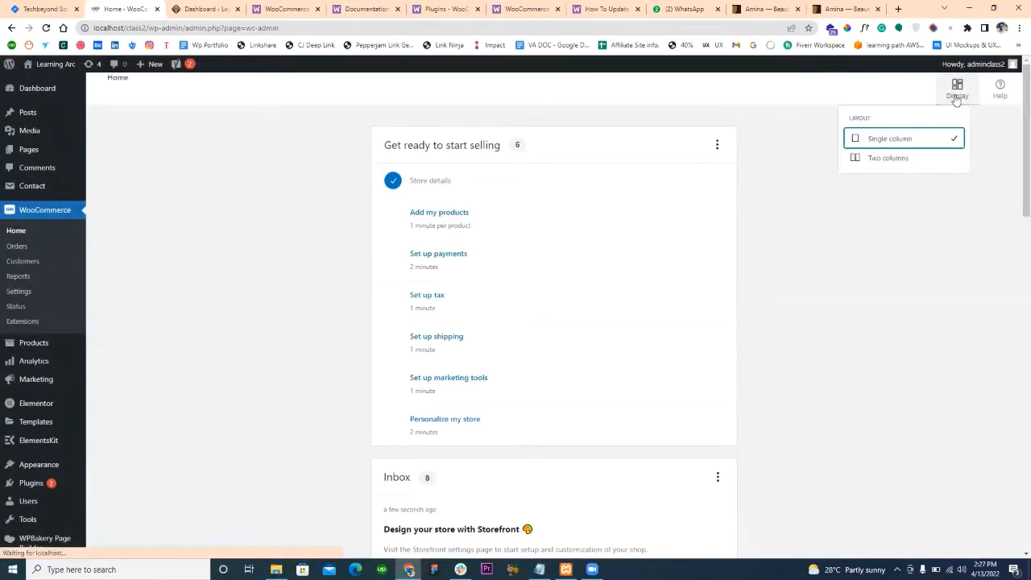
{"action": "left_click", "coordinate": [887, 158]}
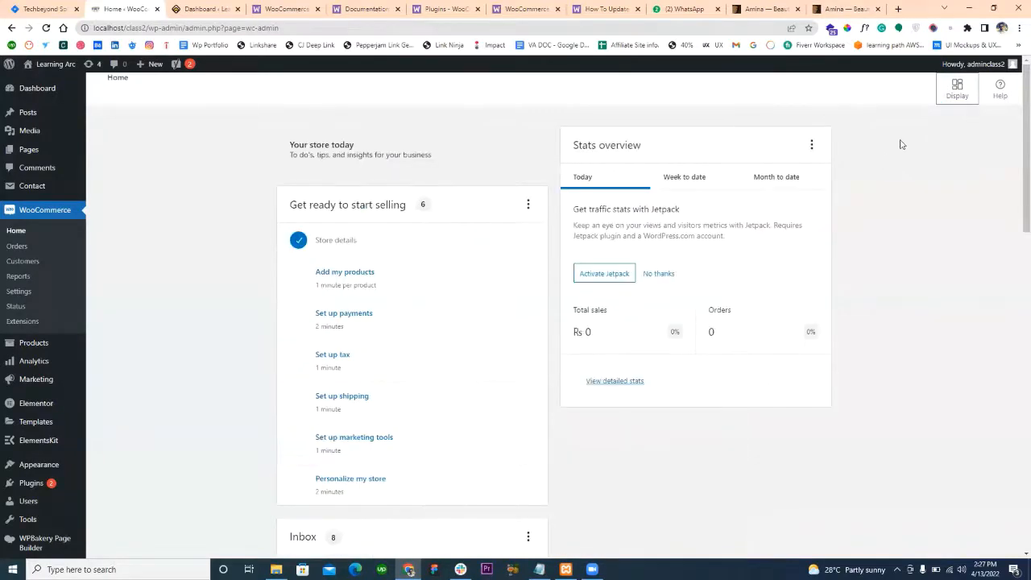
{"action": "left_click", "coordinate": [955, 89]}
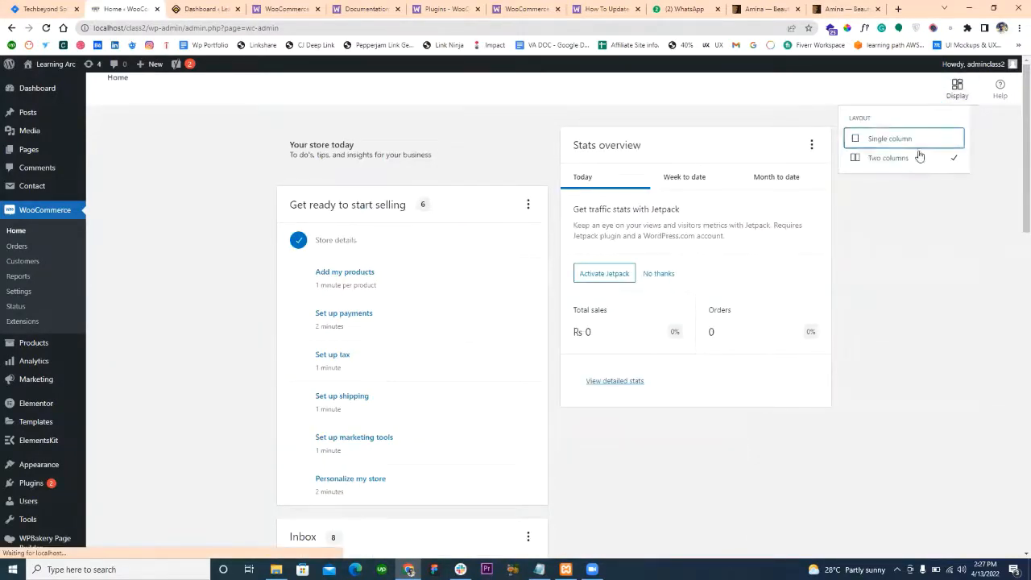
{"action": "left_click", "coordinate": [879, 139]}
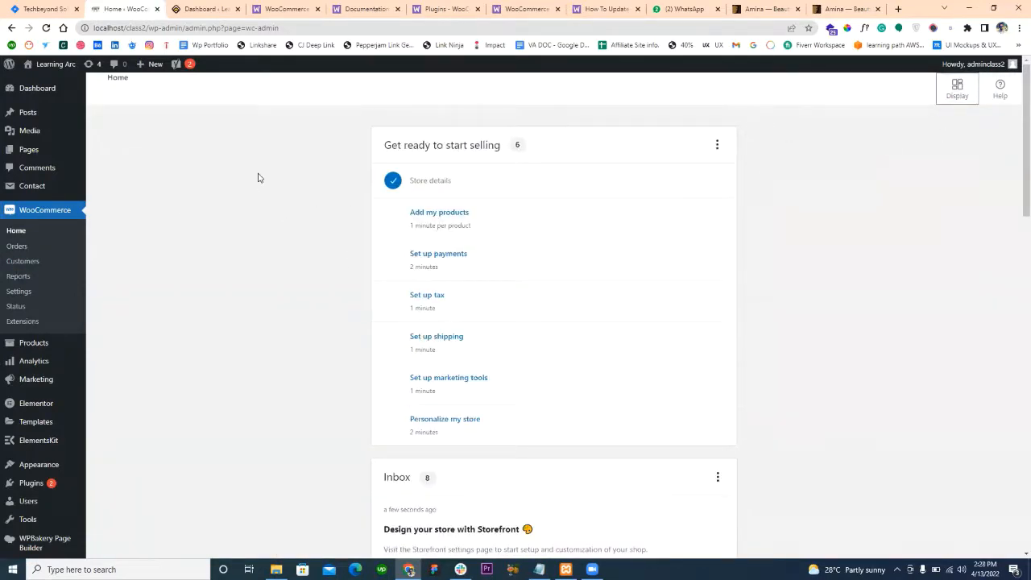
Look through the WooCommerce home page's setup tasks, inbox messages and stats overview.
{"action": "scroll", "coordinate": [258, 177], "scroll_direction": "down", "scroll_amount": 8}
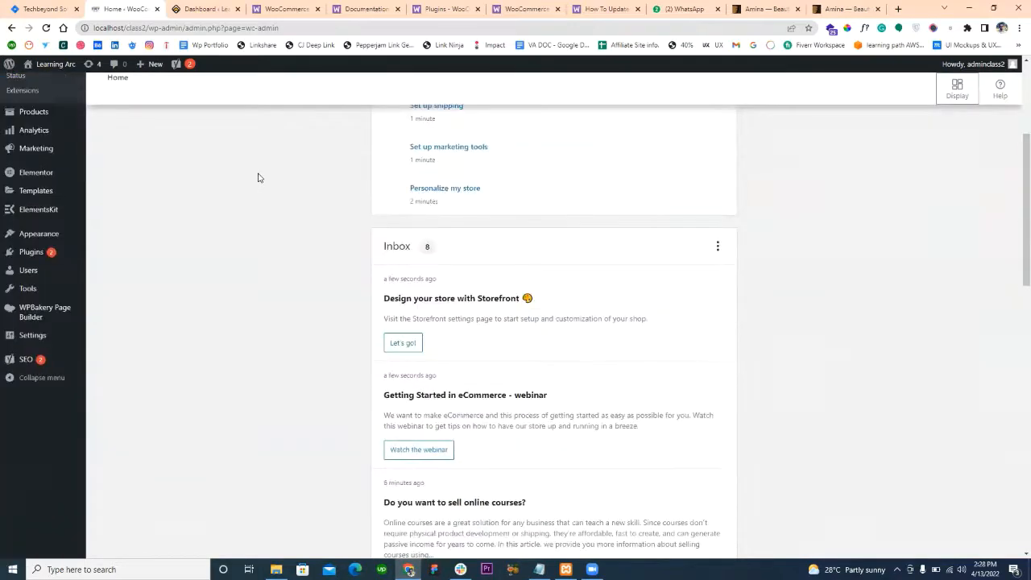
{"action": "scroll", "coordinate": [258, 177], "scroll_direction": "down", "scroll_amount": 4}
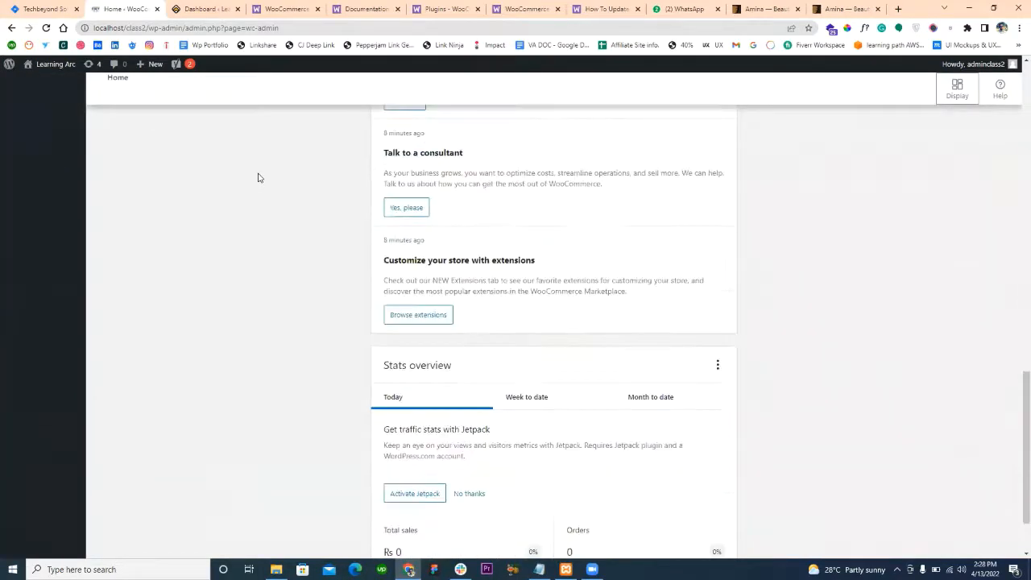
{"action": "scroll", "coordinate": [260, 177], "scroll_direction": "up", "scroll_amount": 8}
{"action": "scroll", "coordinate": [259, 176], "scroll_direction": "up", "scroll_amount": 3}
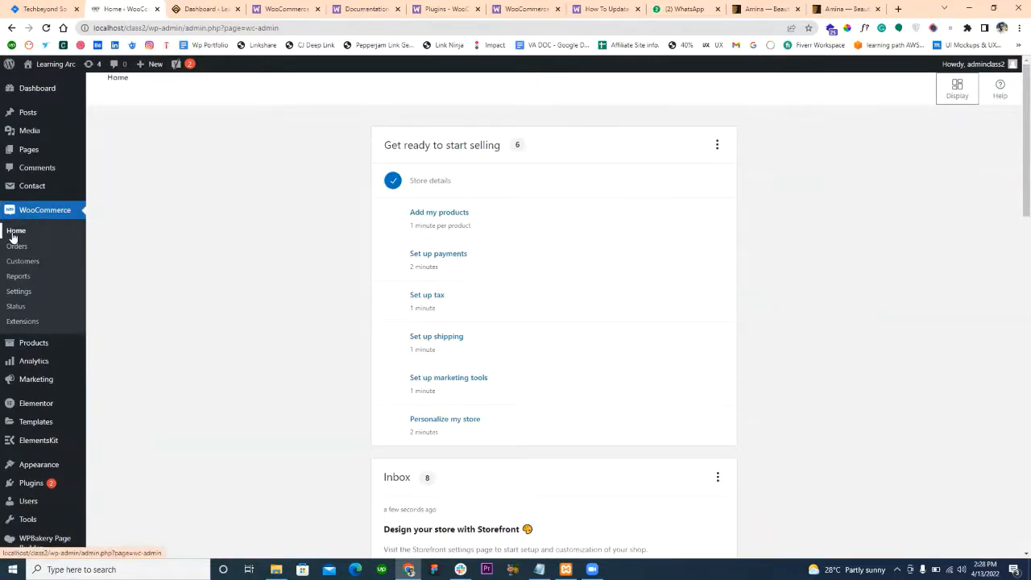
{"action": "mouse_move", "coordinate": [18, 381]}
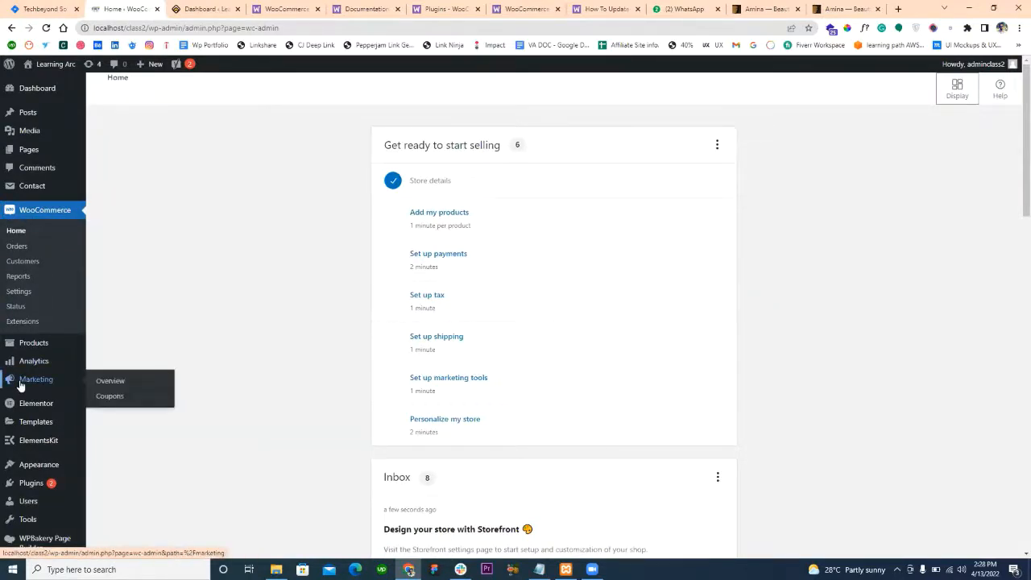
Open the WordPress dashboard and examine the options in the WooCommerce, Products, Analytics and Marketing admin sections.
{"action": "left_click", "coordinate": [23, 102]}
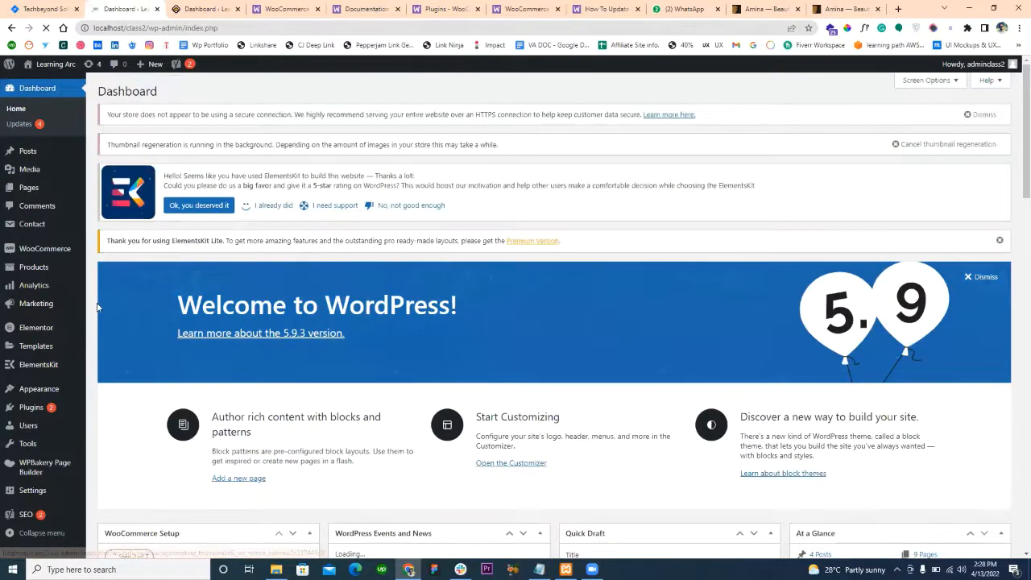
{"action": "mouse_move", "coordinate": [45, 256]}
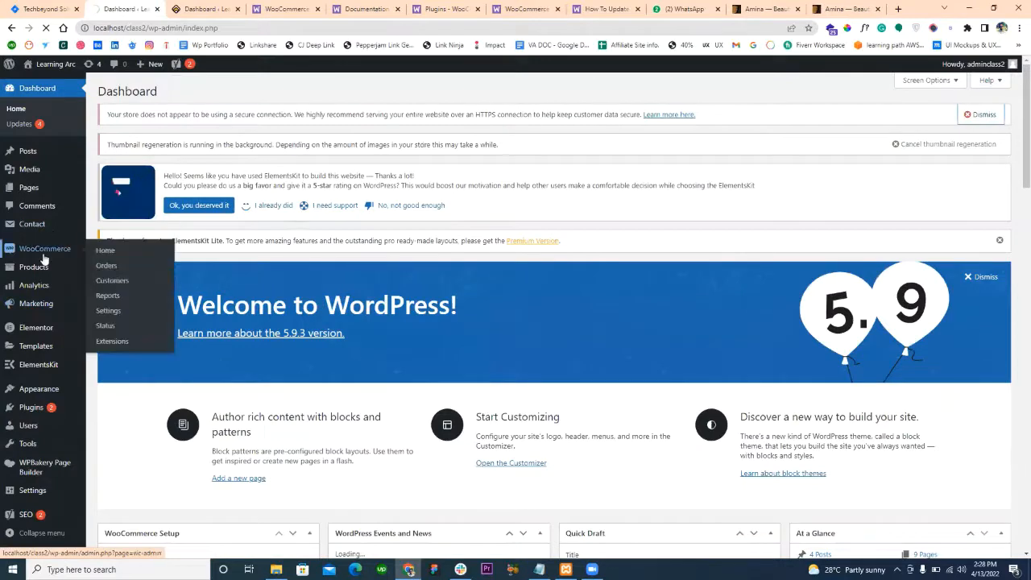
{"action": "mouse_move", "coordinate": [38, 274]}
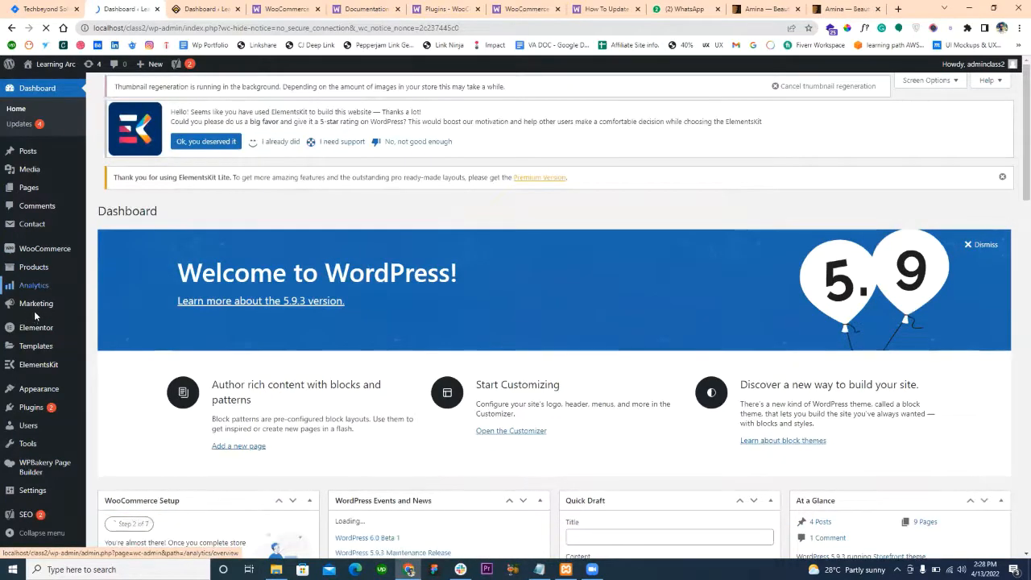
{"action": "mouse_move", "coordinate": [36, 315]}
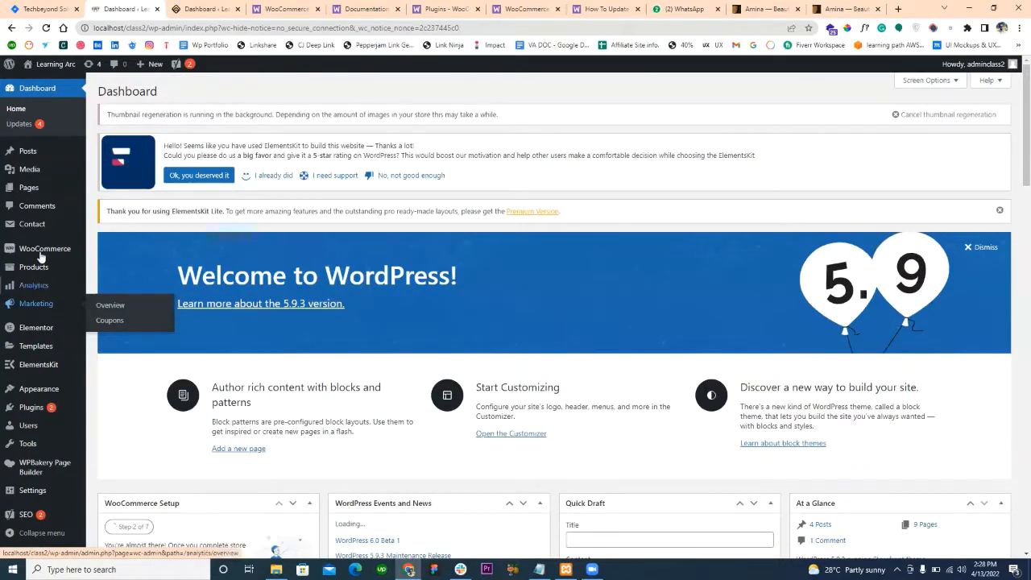
{"action": "mouse_move", "coordinate": [100, 249]}
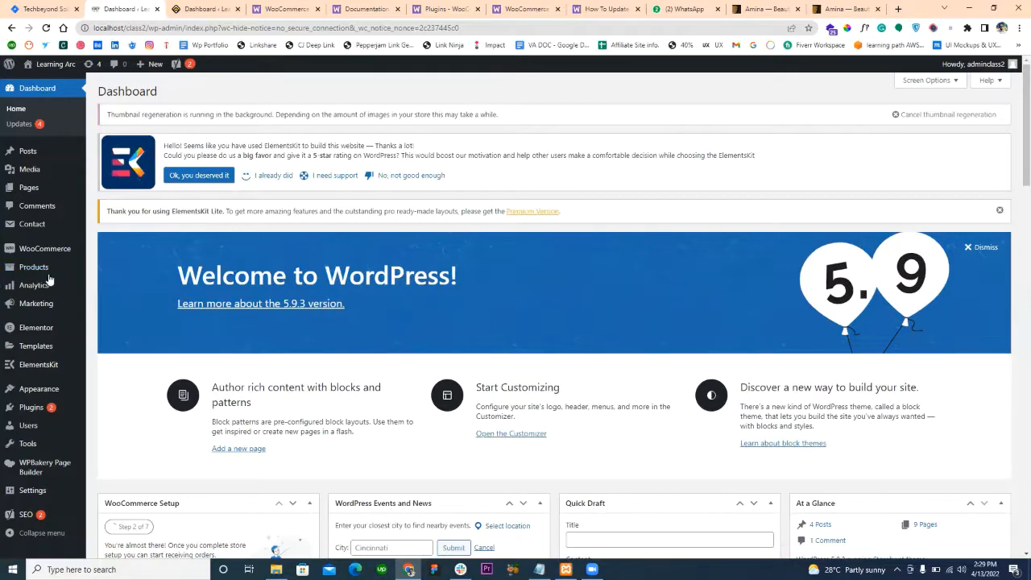
{"action": "mouse_move", "coordinate": [107, 294]}
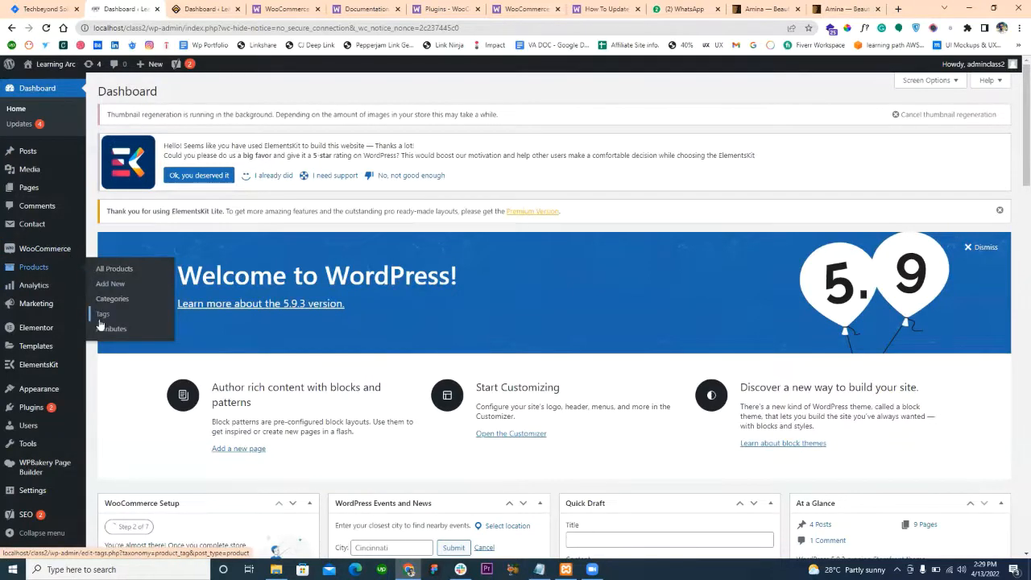
{"action": "mouse_move", "coordinate": [47, 291]}
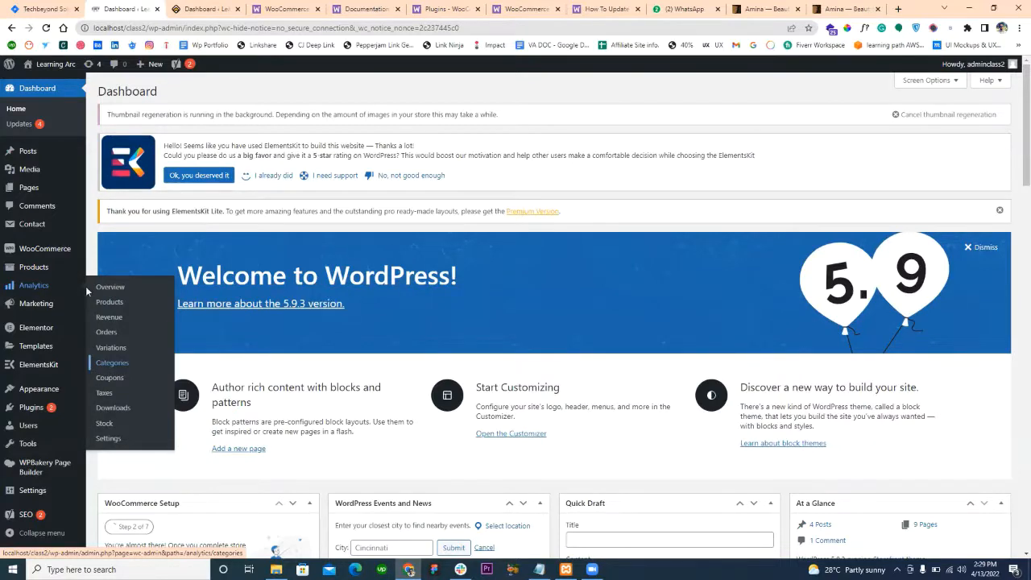
Set up shipping from the WooCommerce home page, enabling the rest of the world at a shipping cost of Rs 450, and complete the task.
{"action": "mouse_move", "coordinate": [65, 251]}
{"action": "left_click", "coordinate": [104, 256]}
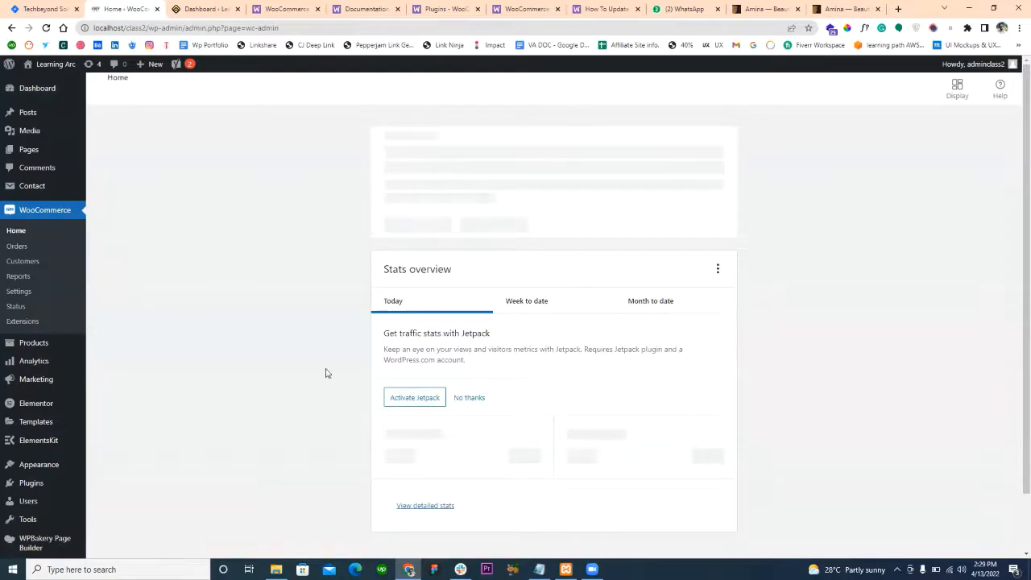
{"action": "left_click_drag", "start_coordinate": [384, 336], "coordinate": [473, 336]}
{"action": "left_click", "coordinate": [361, 340]}
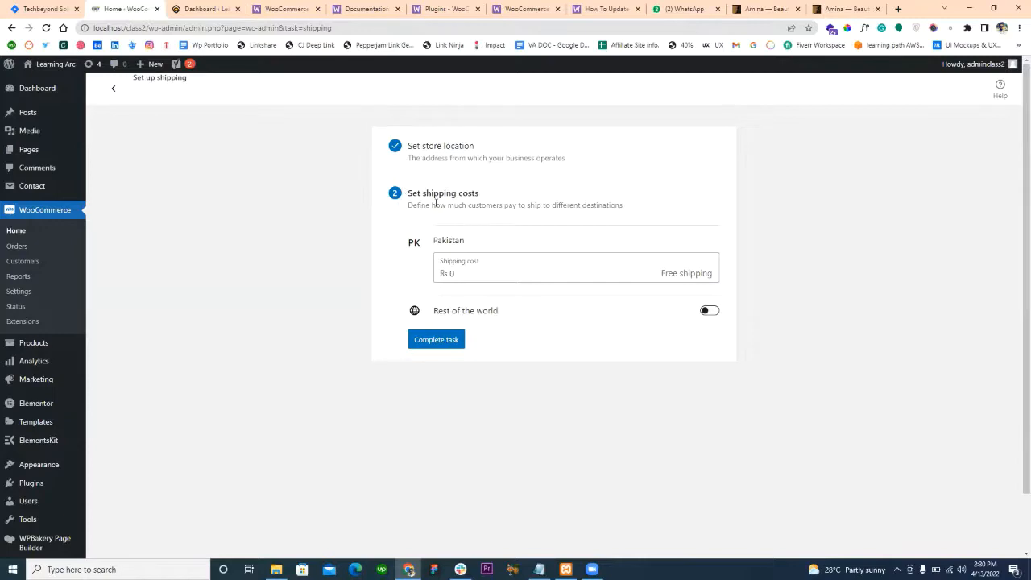
{"action": "left_click", "coordinate": [465, 276]}
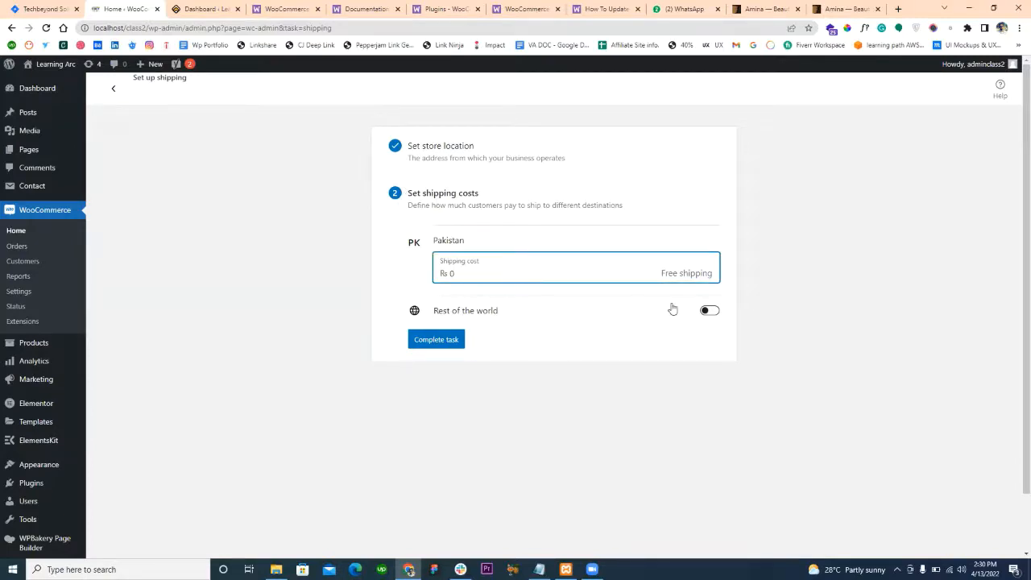
{"action": "left_click", "coordinate": [708, 311]}
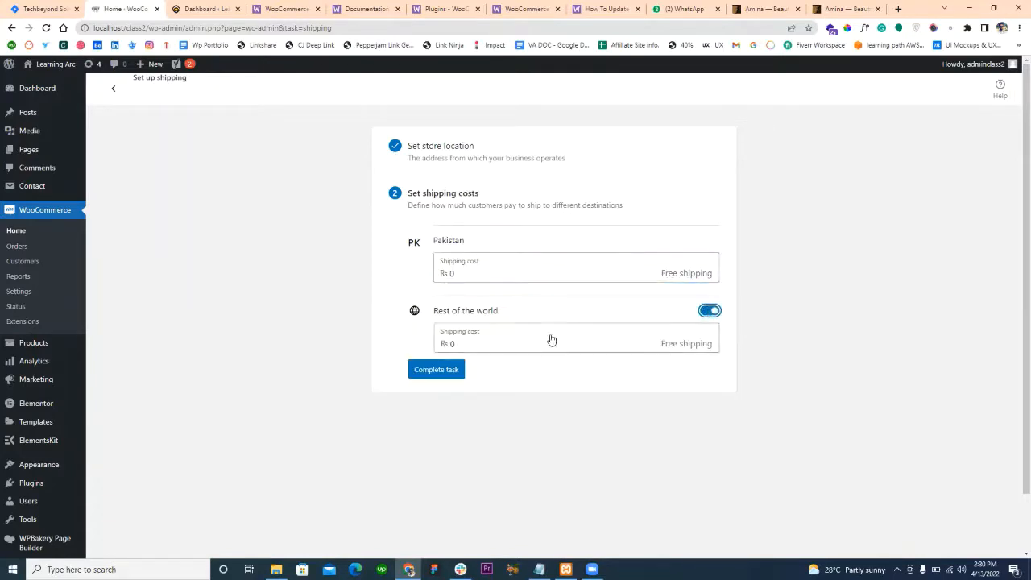
{"action": "left_click", "coordinate": [508, 339]}
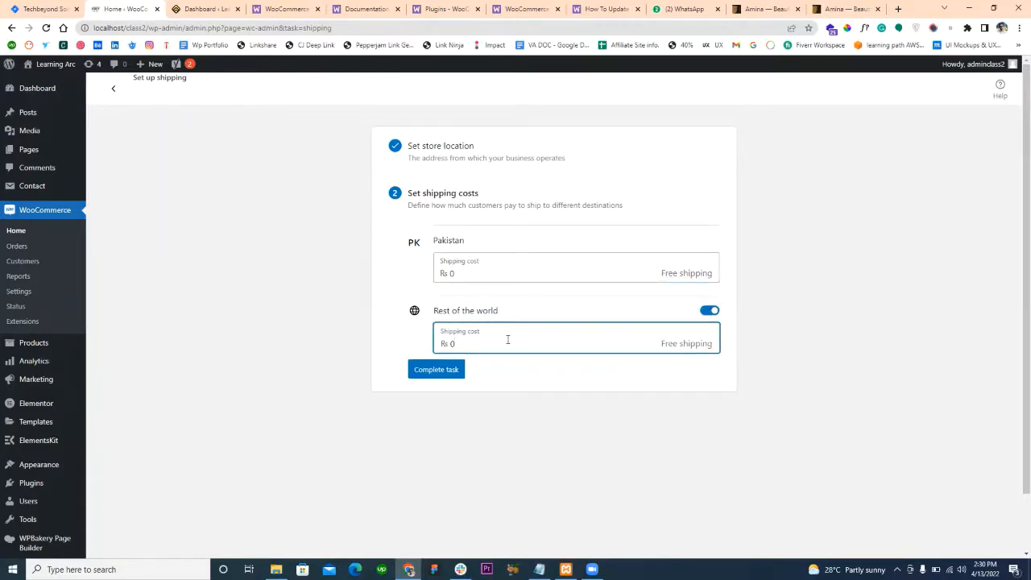
{"action": "key", "text": "BackSpace"}
{"action": "type", "text": "450"}
{"action": "left_click", "coordinate": [444, 375]}
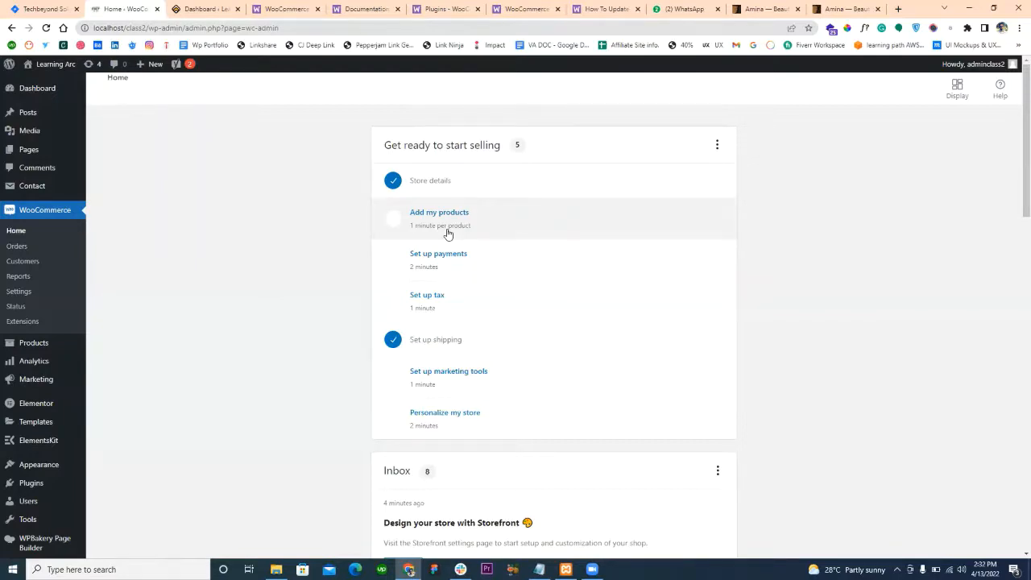
Look at the WooCommerce documentation and homepage, opening the Settings & Options guide in a new tab, and return to the store's WooCommerce home page.
{"action": "left_click", "coordinate": [364, 9]}
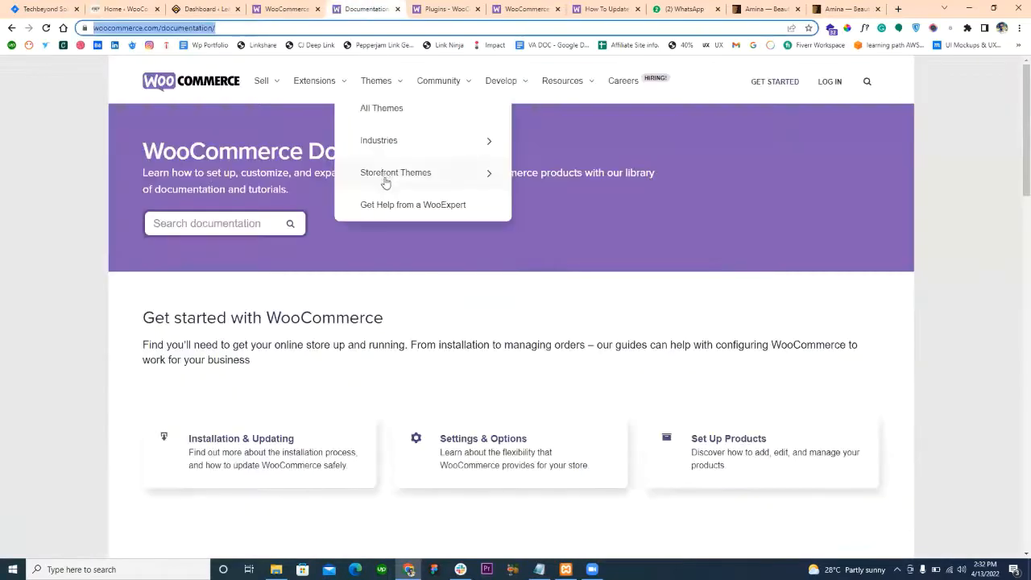
{"action": "middle_click", "coordinate": [471, 441]}
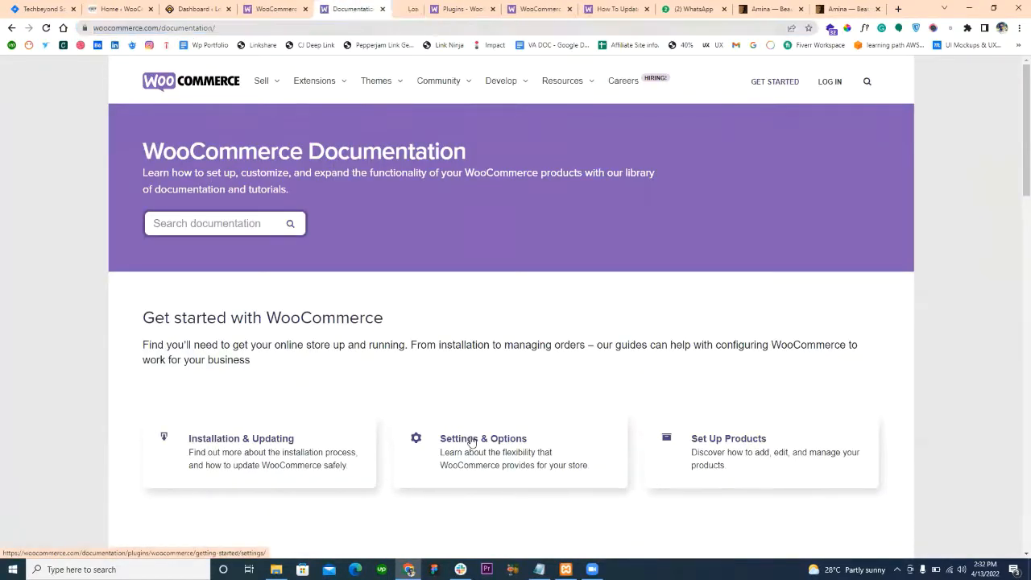
{"action": "left_click", "coordinate": [271, 7]}
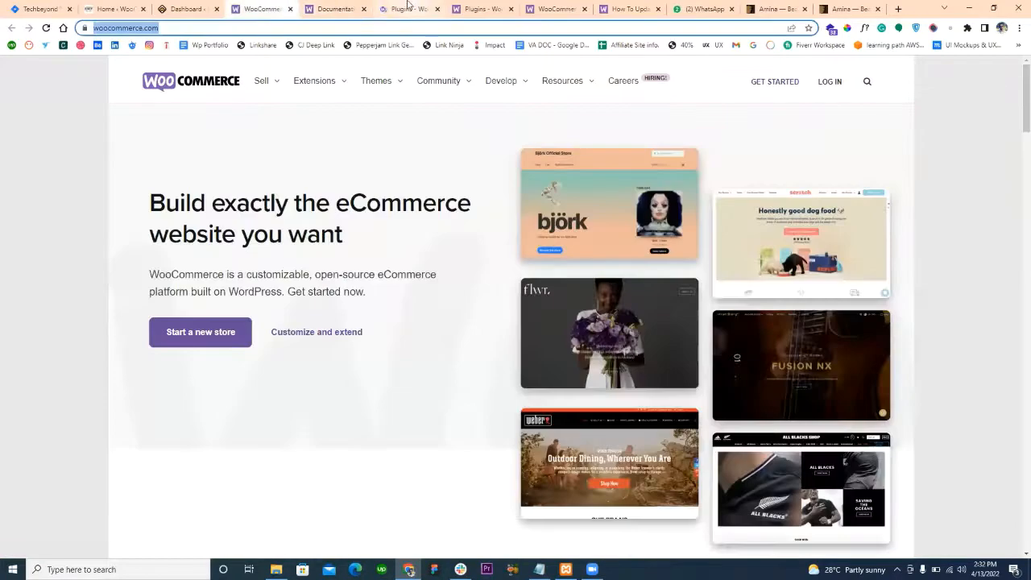
{"action": "left_click", "coordinate": [408, 8]}
{"action": "left_click", "coordinate": [334, 9]}
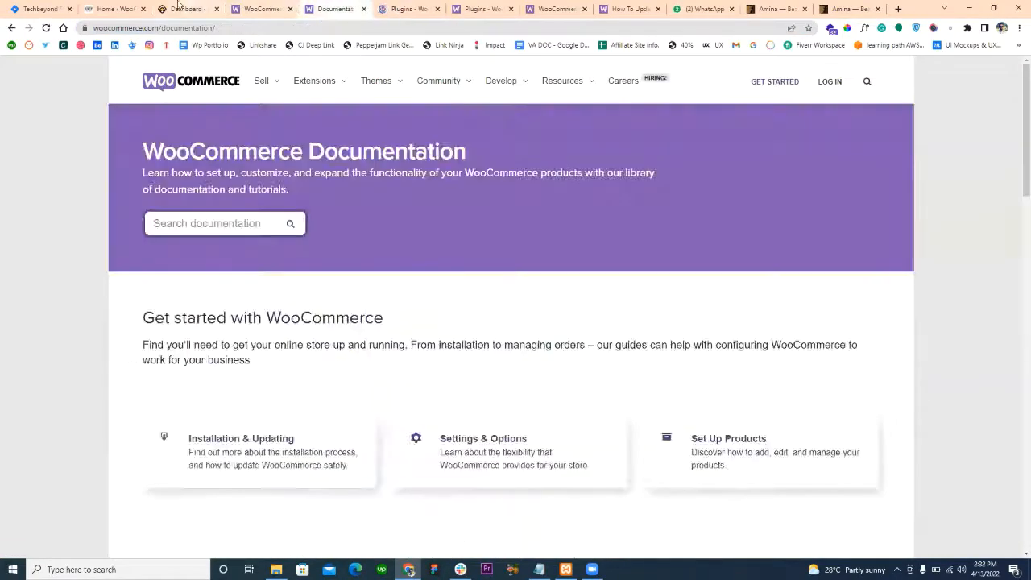
{"action": "left_click", "coordinate": [179, 6]}
{"action": "left_click", "coordinate": [122, 7]}
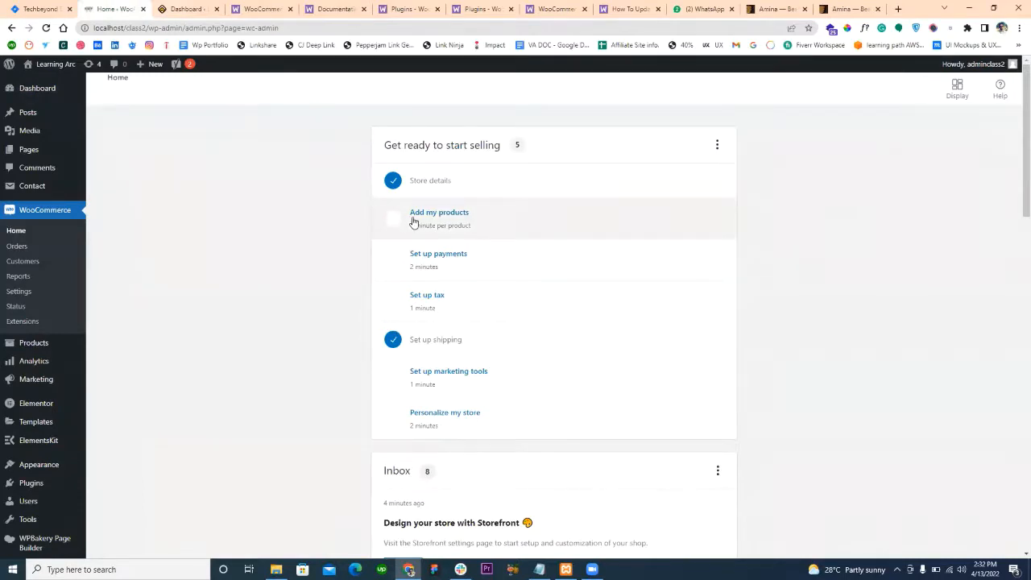
View the store's Orders page, and open the WooCommerce settings, dismissing the Elementor Pro promotion.
{"action": "left_click", "coordinate": [17, 247]}
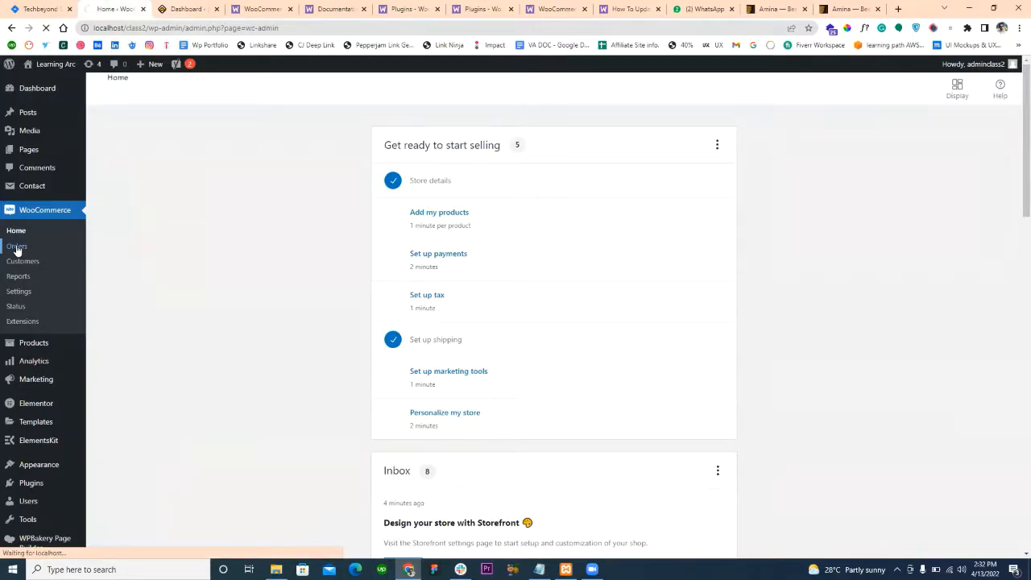
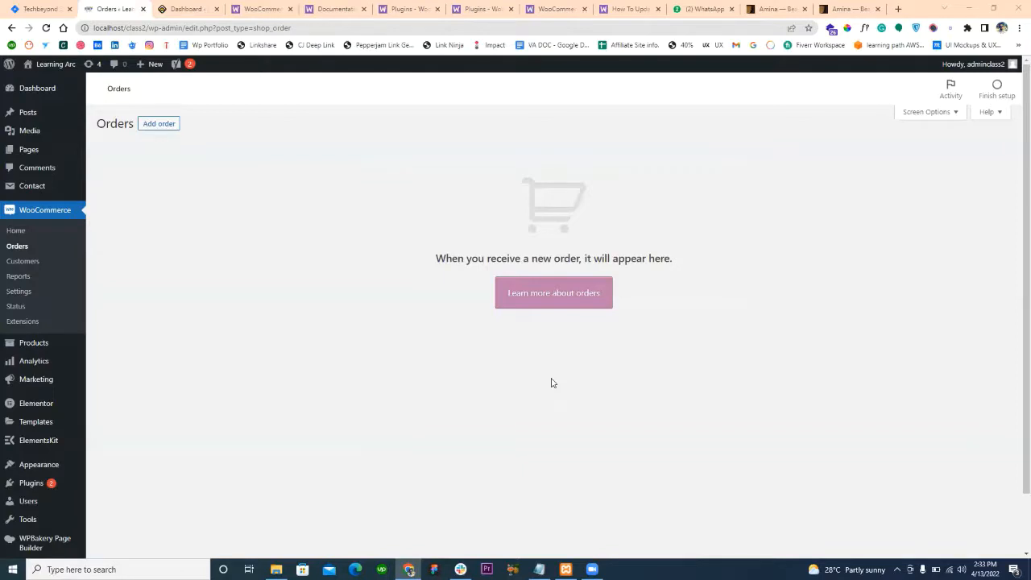
{"action": "left_click", "coordinate": [23, 294]}
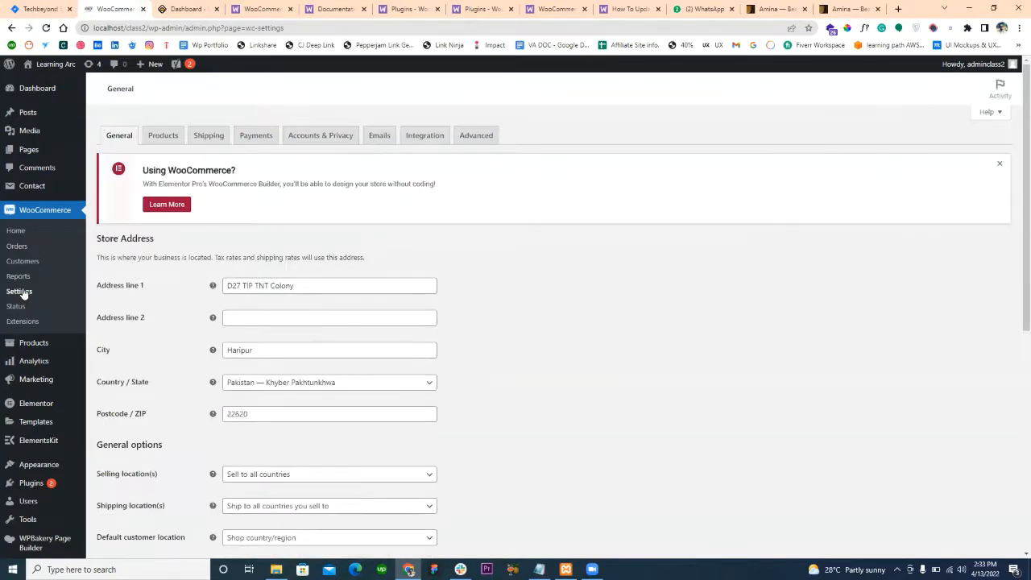
{"action": "left_click", "coordinate": [1000, 163]}
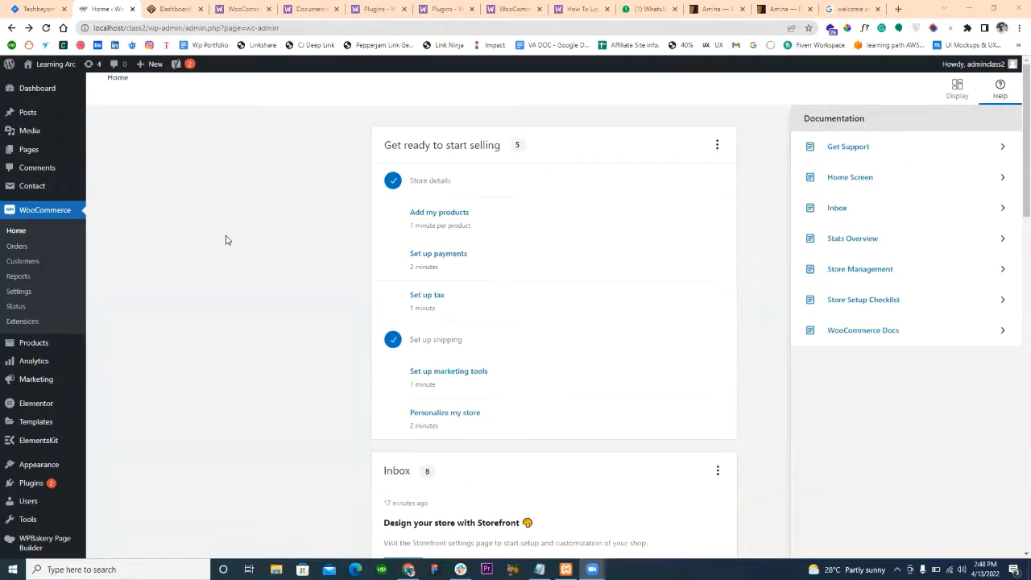
Try enabling tax rates and calculations in the WooCommerce general settings.
{"action": "left_click", "coordinate": [23, 292]}
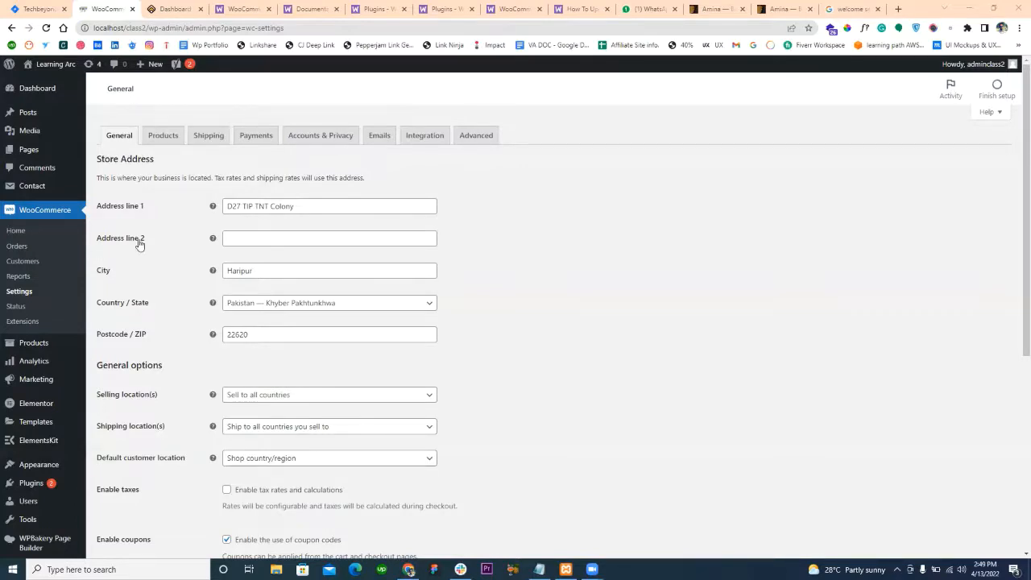
{"action": "scroll", "coordinate": [182, 361], "scroll_direction": "down", "scroll_amount": 2}
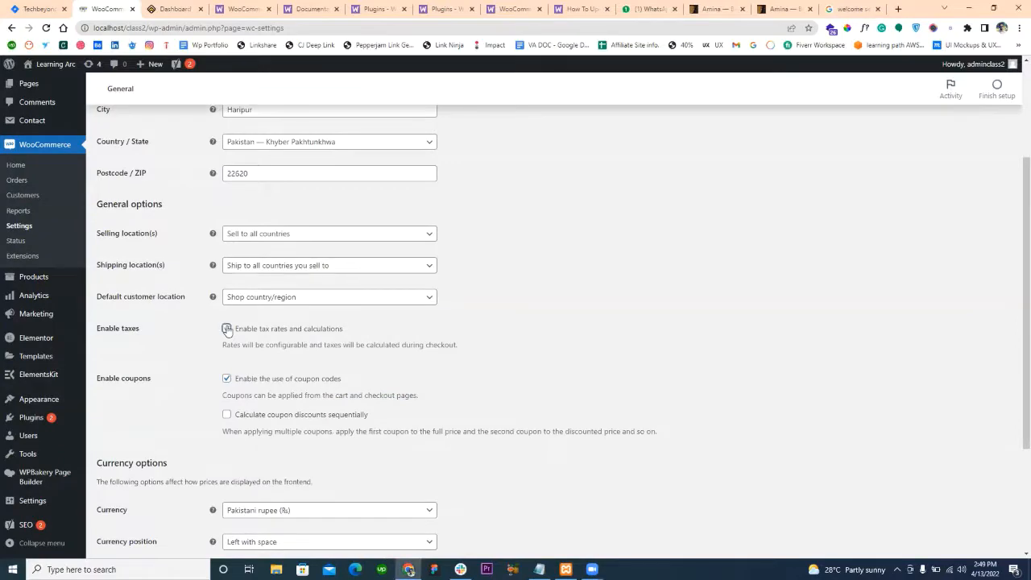
{"action": "left_click", "coordinate": [227, 329]}
Examine the currency, currency position, separator and number of decimals options in the general settings.
{"action": "scroll", "coordinate": [230, 383], "scroll_direction": "down", "scroll_amount": 1}
{"action": "left_click", "coordinate": [279, 461]}
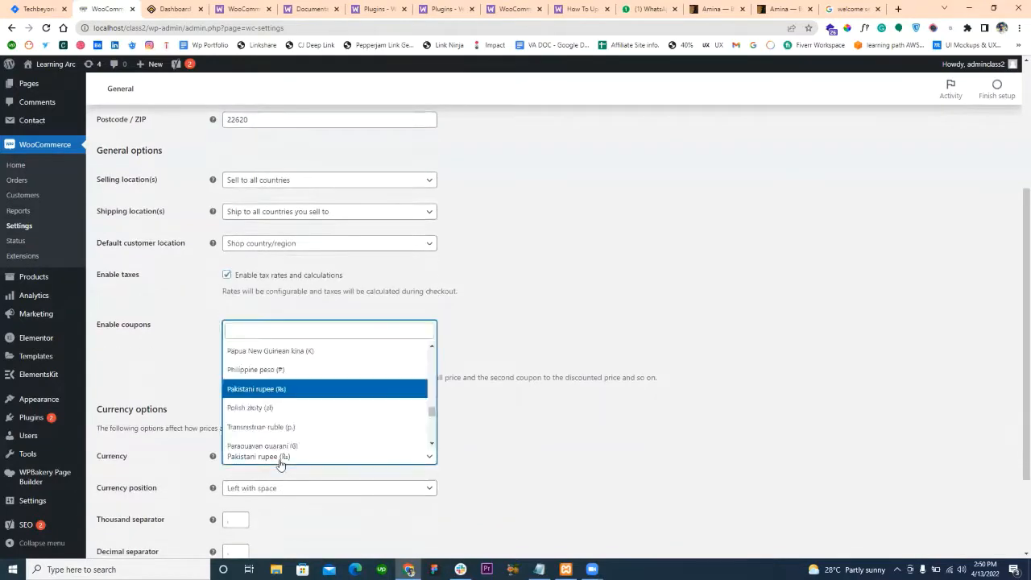
{"action": "left_click", "coordinate": [279, 424]}
{"action": "scroll", "coordinate": [266, 379], "scroll_direction": "down", "scroll_amount": 2}
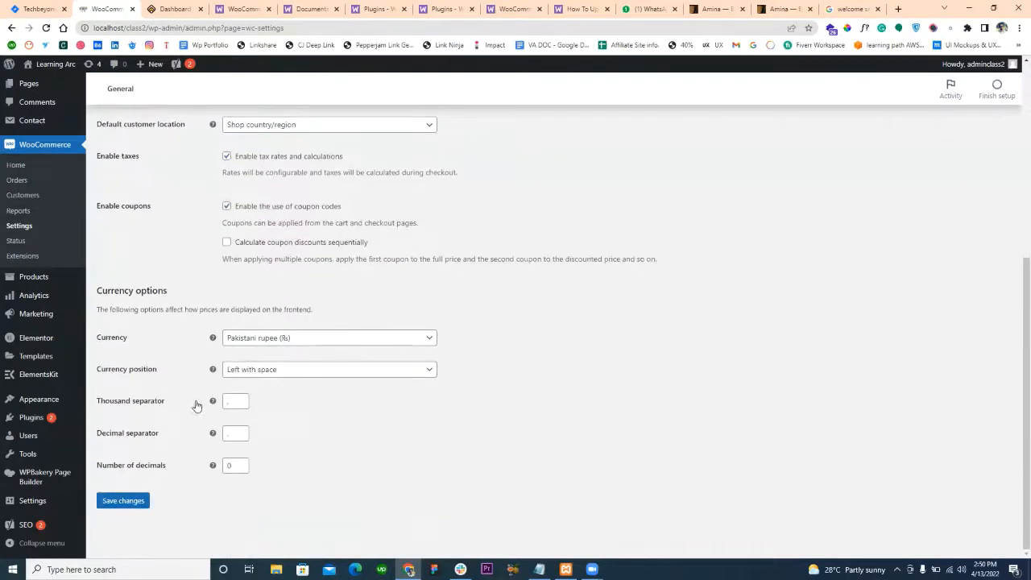
{"action": "left_click", "coordinate": [258, 377]}
{"action": "left_click", "coordinate": [258, 375]}
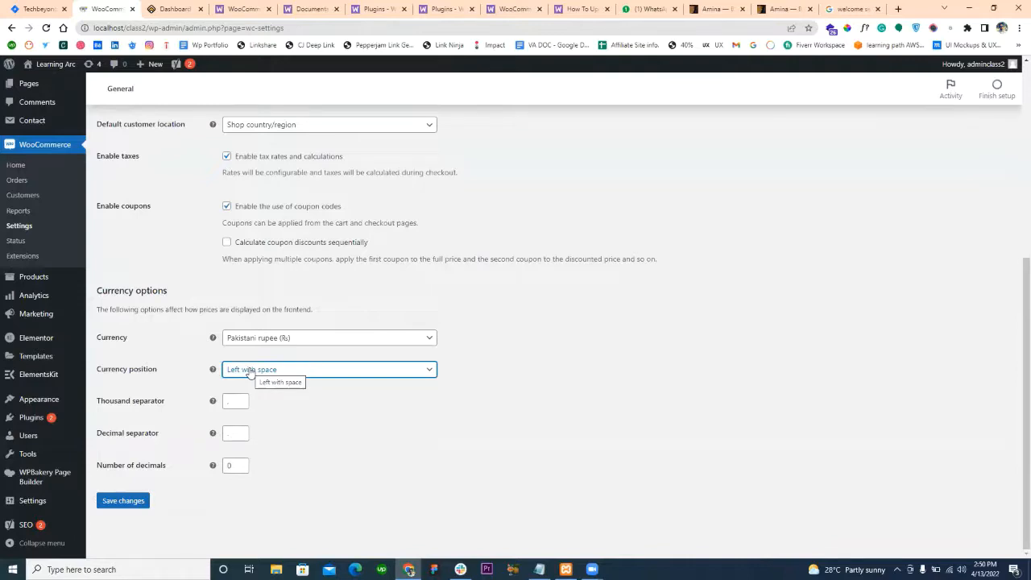
{"action": "left_click", "coordinate": [239, 466]}
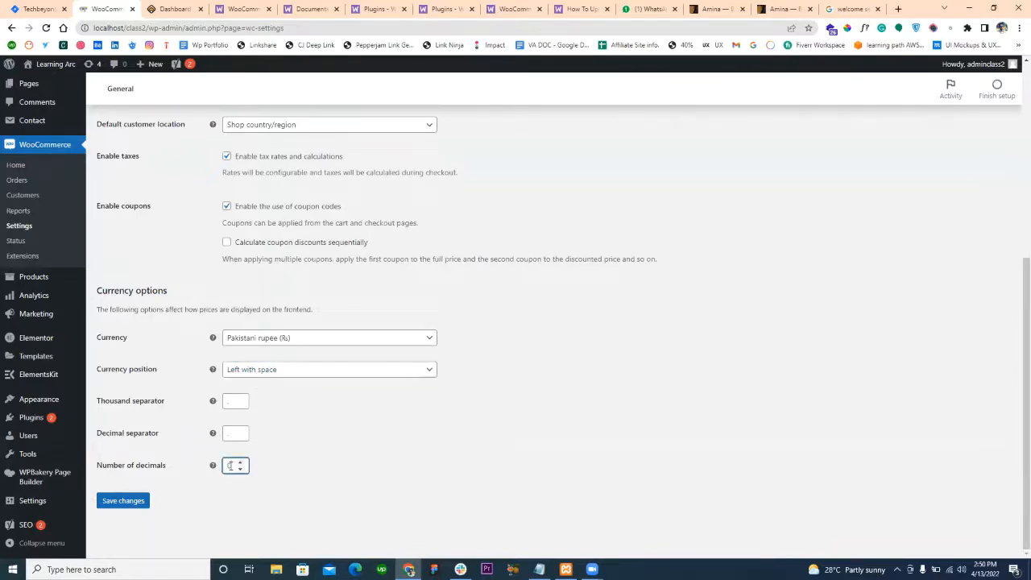
{"action": "scroll", "coordinate": [148, 353], "scroll_direction": "up", "scroll_amount": 5}
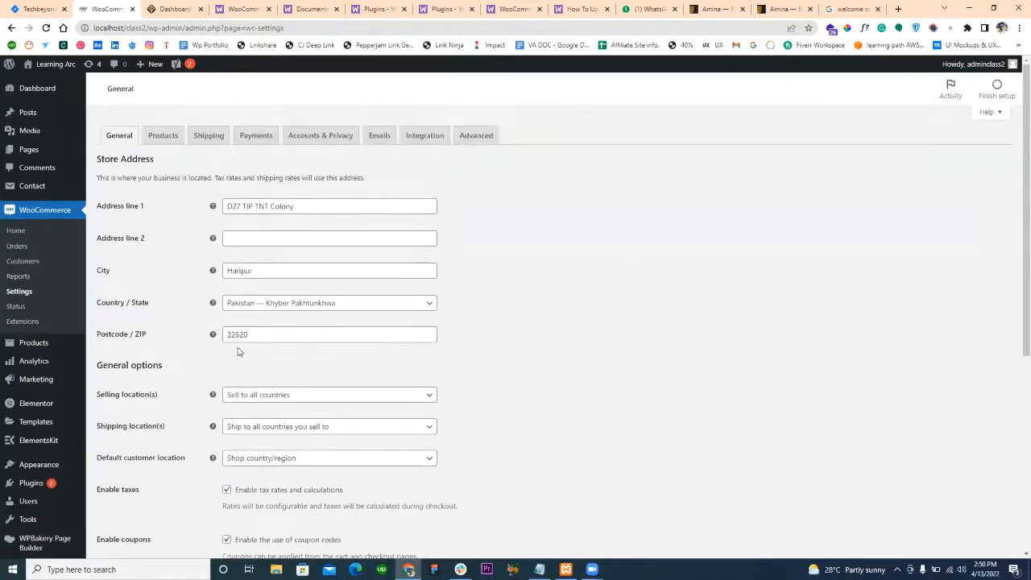
Leave the general settings without saving, and look through the inventory and general sections of the Products settings, including the shop page choice.
{"action": "left_click", "coordinate": [161, 137]}
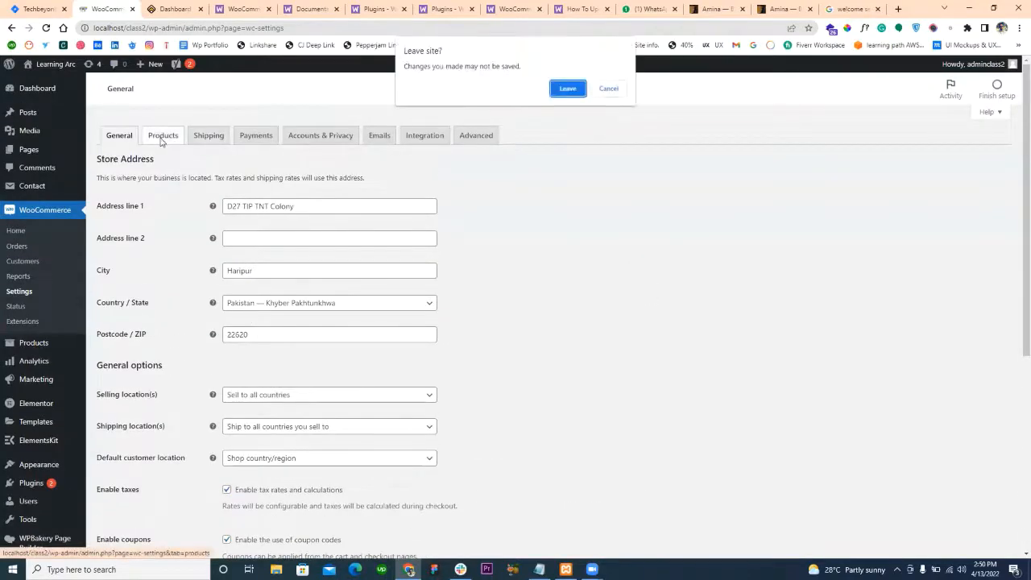
{"action": "left_click", "coordinate": [570, 89]}
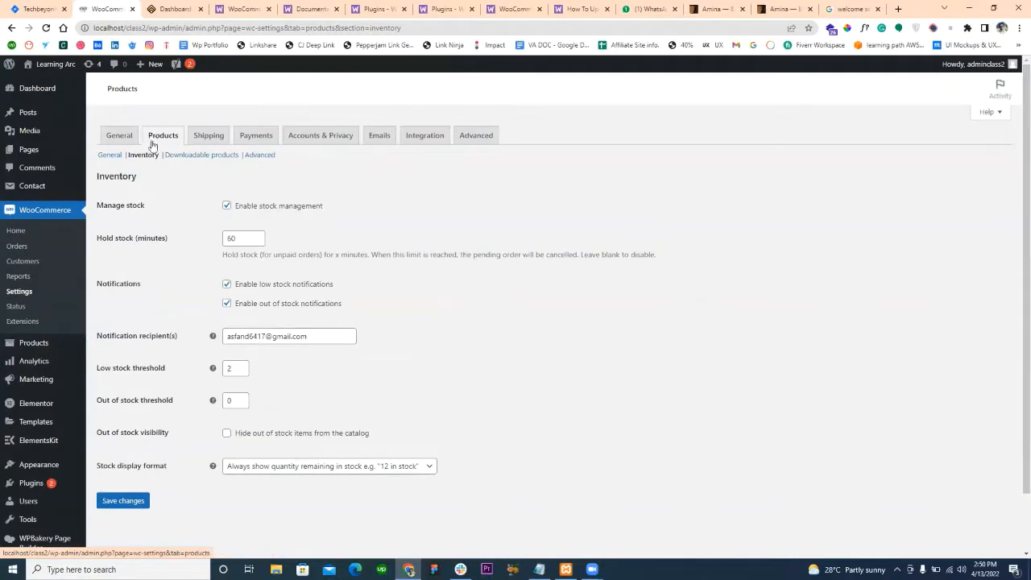
{"action": "left_click", "coordinate": [111, 155]}
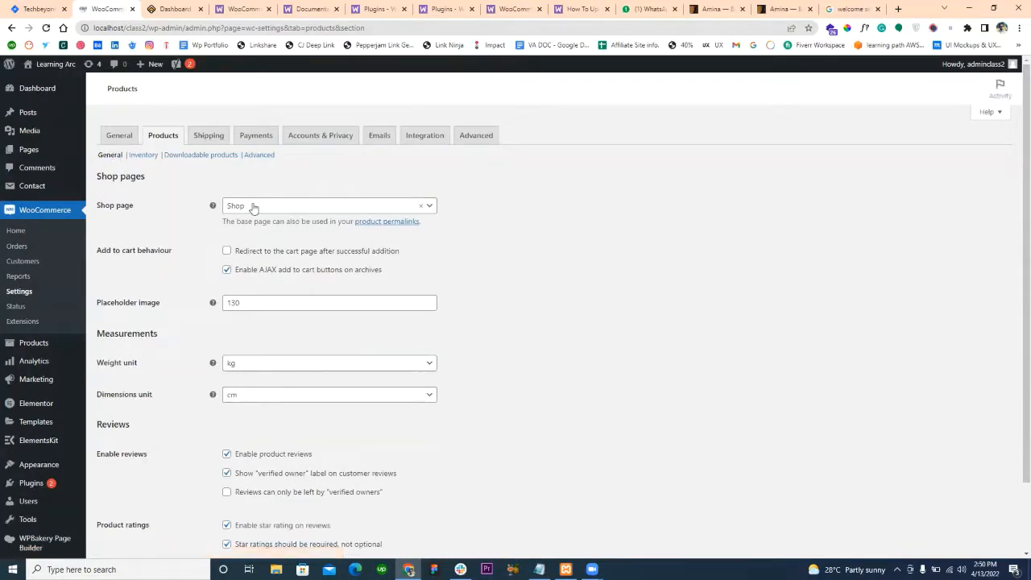
{"action": "left_click", "coordinate": [253, 207]}
{"action": "left_click", "coordinate": [167, 216]}
Open the list of all site pages in a new tab, examine the WooCommerce and privacy policy pages, and close that tab.
{"action": "mouse_move", "coordinate": [31, 150]}
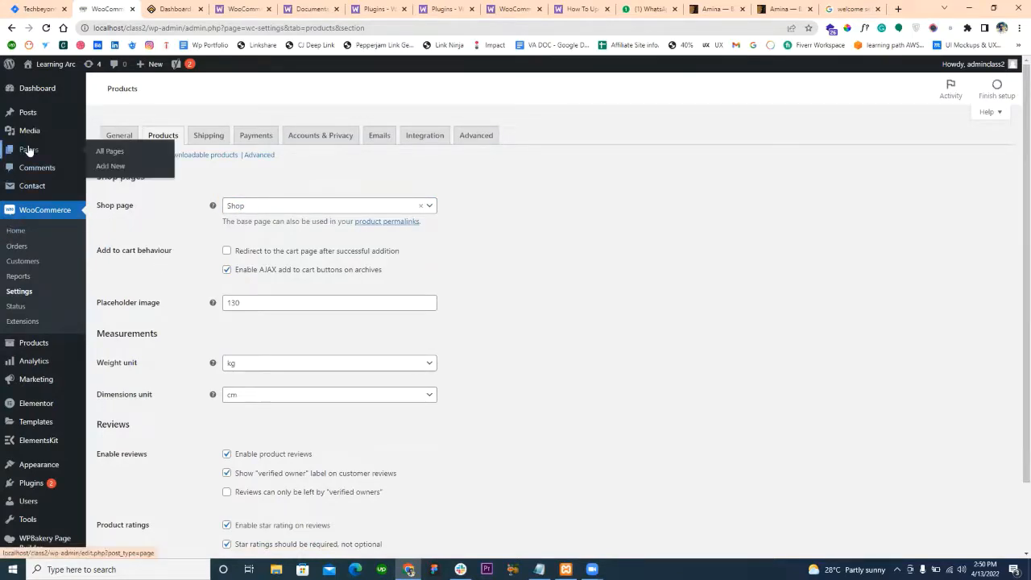
{"action": "middle_click", "coordinate": [100, 153]}
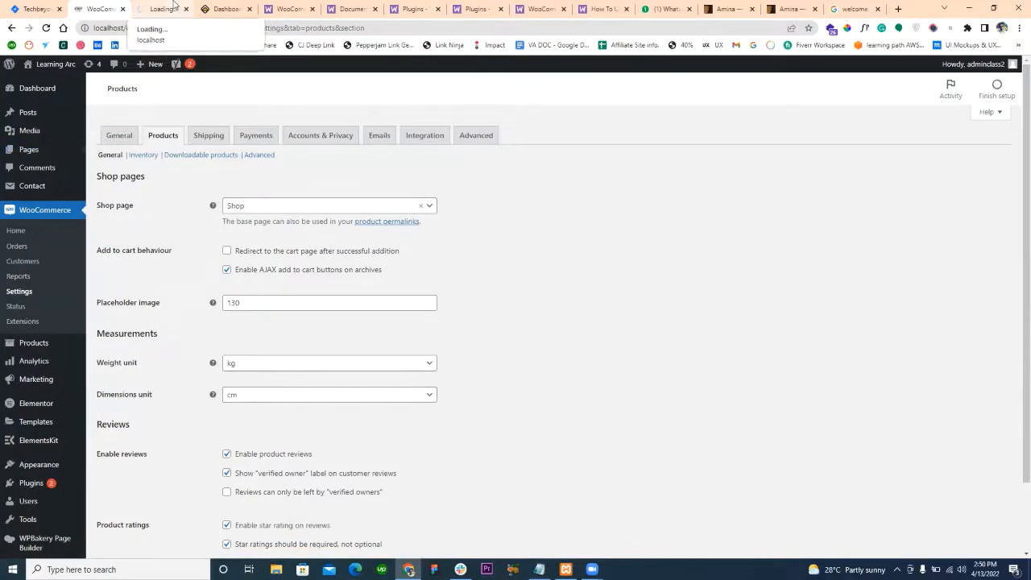
{"action": "left_click", "coordinate": [169, 8]}
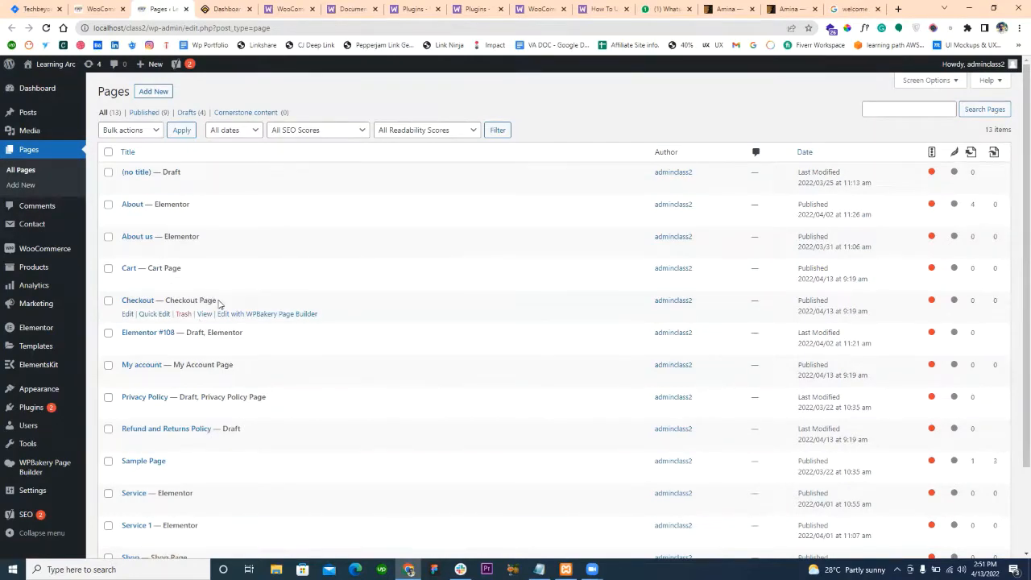
{"action": "mouse_move", "coordinate": [217, 302]}
{"action": "left_mouse_down"}
{"action": "mouse_move", "coordinate": [167, 301]}
{"action": "mouse_move", "coordinate": [234, 311]}
{"action": "left_mouse_up"}
{"action": "scroll", "coordinate": [181, 364], "scroll_direction": "down", "scroll_amount": 1}
{"action": "left_click_drag", "start_coordinate": [198, 343], "coordinate": [266, 344]}
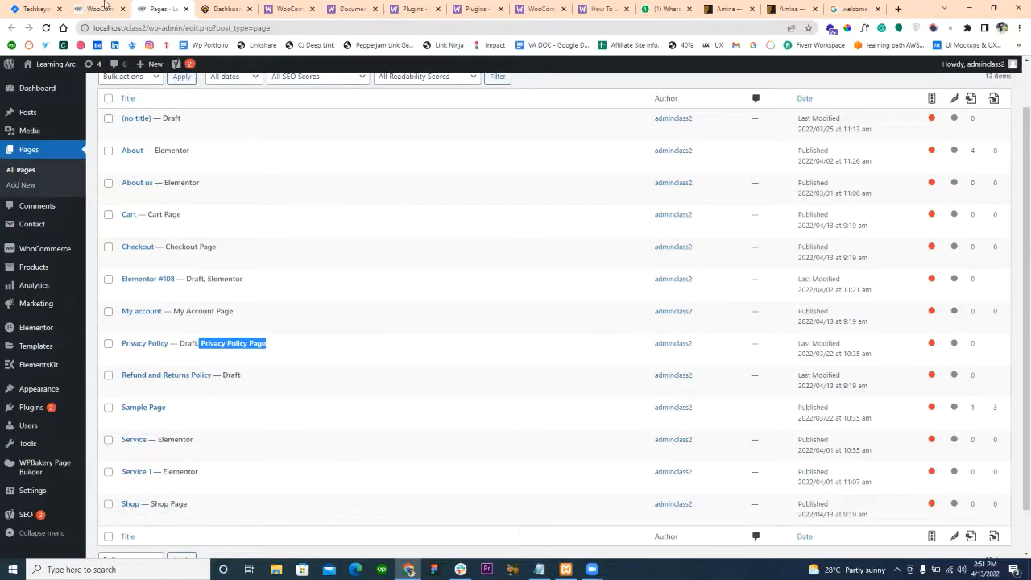
{"action": "left_click", "coordinate": [185, 11]}
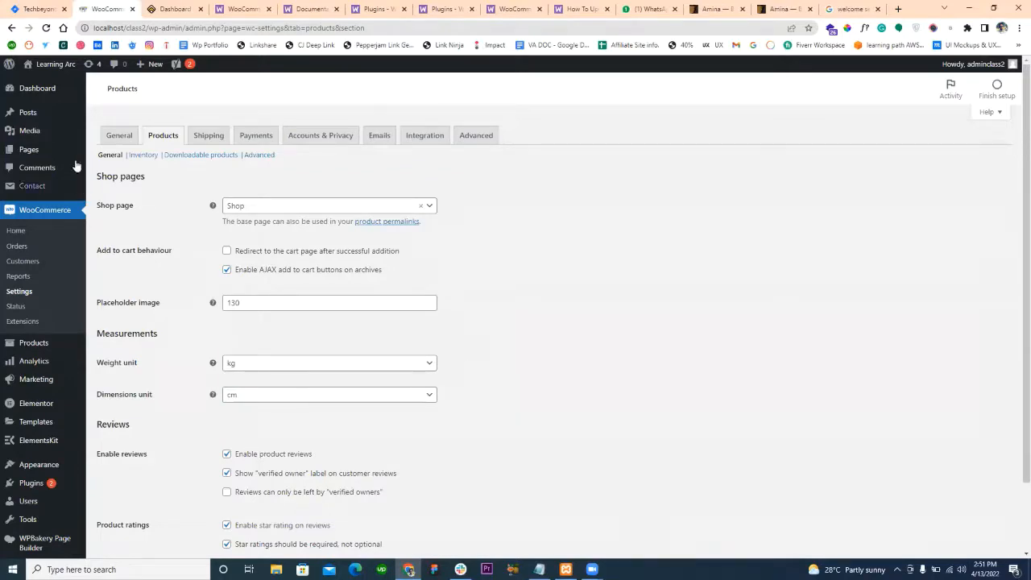
Compare the General and Products settings, and examine the add to cart behaviour and placeholder image options for products.
{"action": "left_click", "coordinate": [115, 138]}
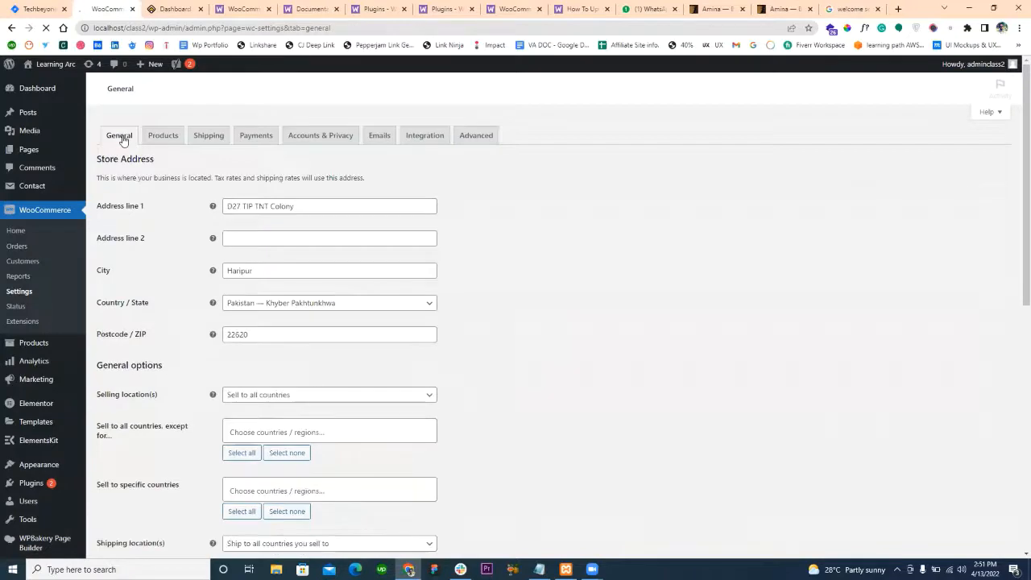
{"action": "left_click", "coordinate": [175, 142]}
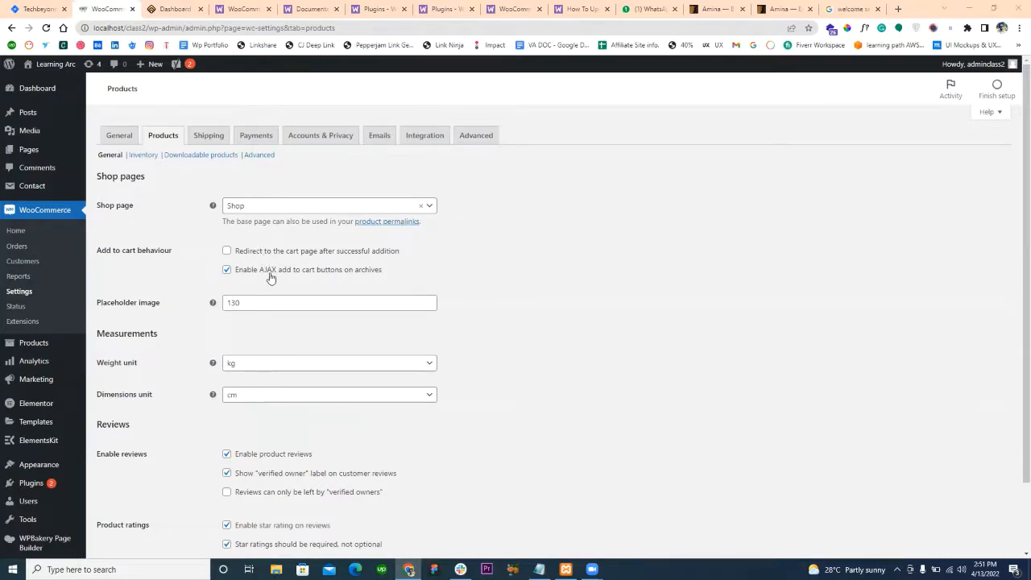
{"action": "left_click", "coordinate": [259, 307]}
{"action": "left_click_drag", "start_coordinate": [250, 303], "coordinate": [169, 297]}
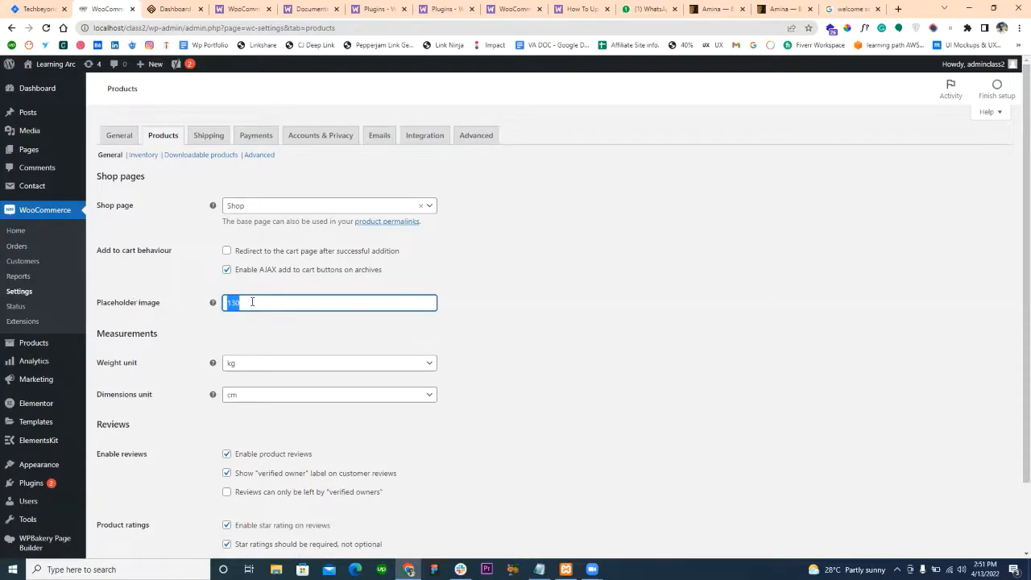
{"action": "mouse_move", "coordinate": [218, 308]}
{"action": "scroll", "coordinate": [143, 369], "scroll_direction": "down", "scroll_amount": 1}
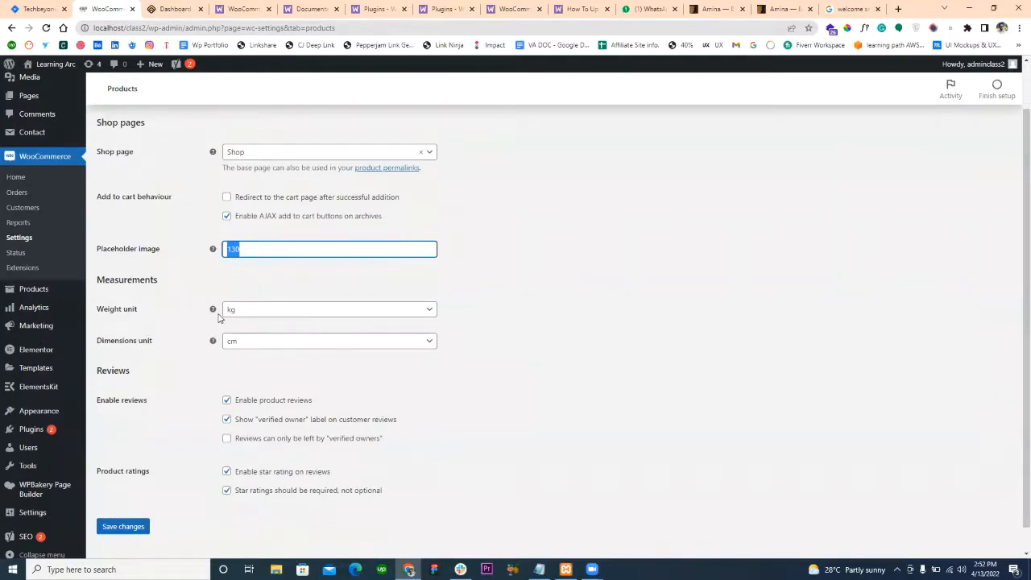
Examine the available weight units, the dimensions unit, and the review and rating options in the Products settings.
{"action": "left_click", "coordinate": [252, 313]}
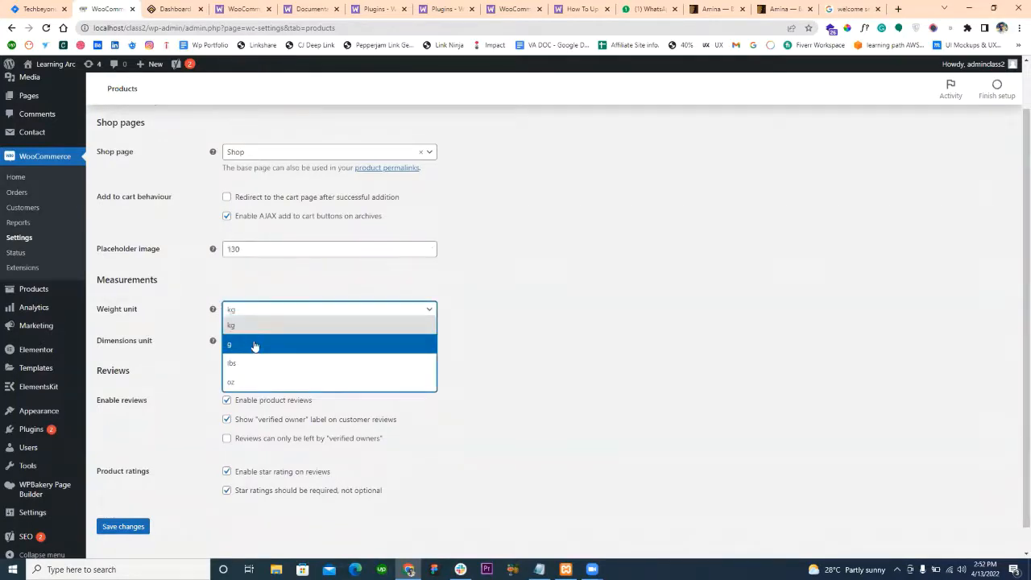
{"action": "left_click", "coordinate": [481, 302]}
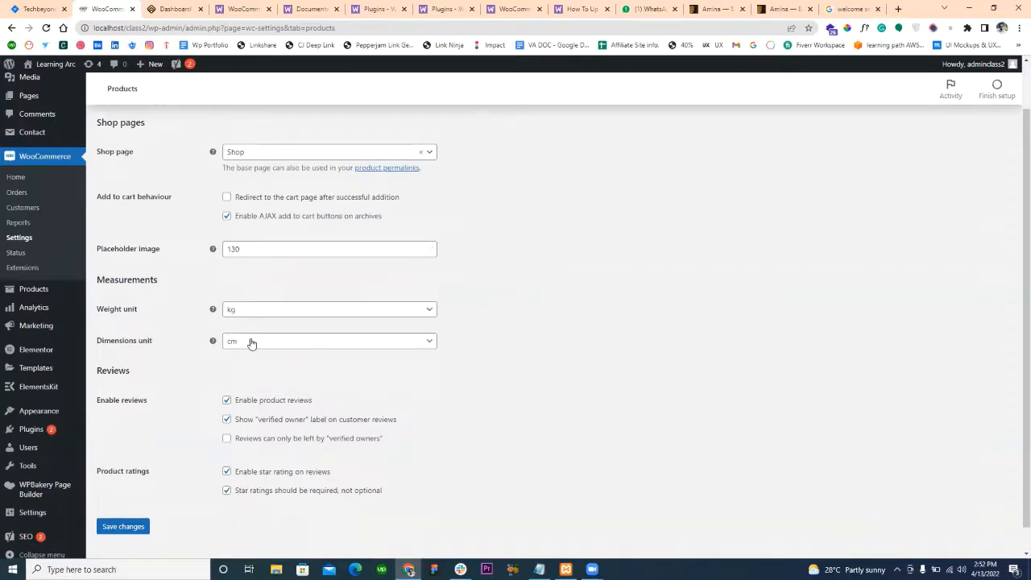
{"action": "scroll", "coordinate": [252, 343], "scroll_direction": "down", "scroll_amount": 1}
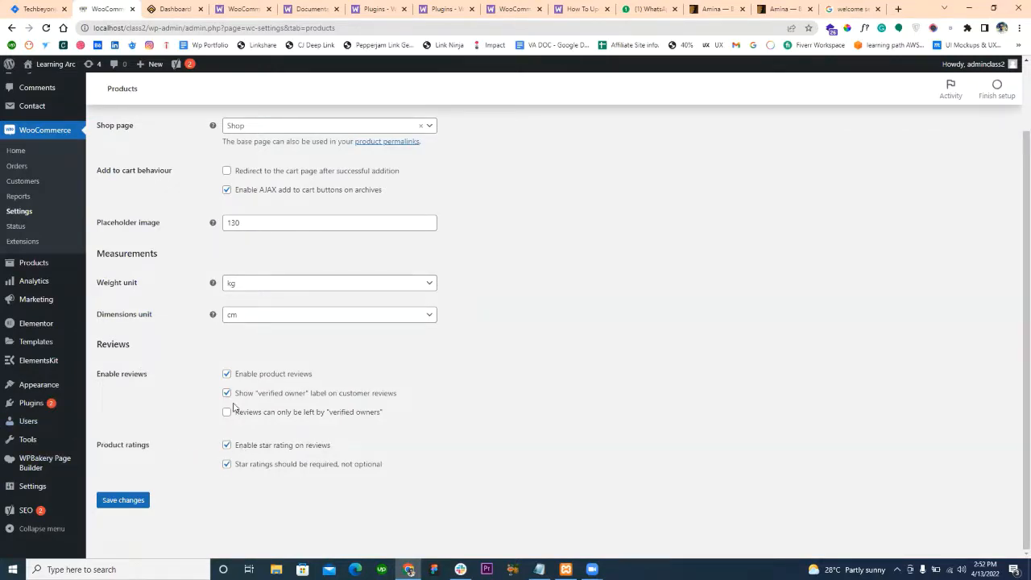
{"action": "mouse_move", "coordinate": [65, 402]}
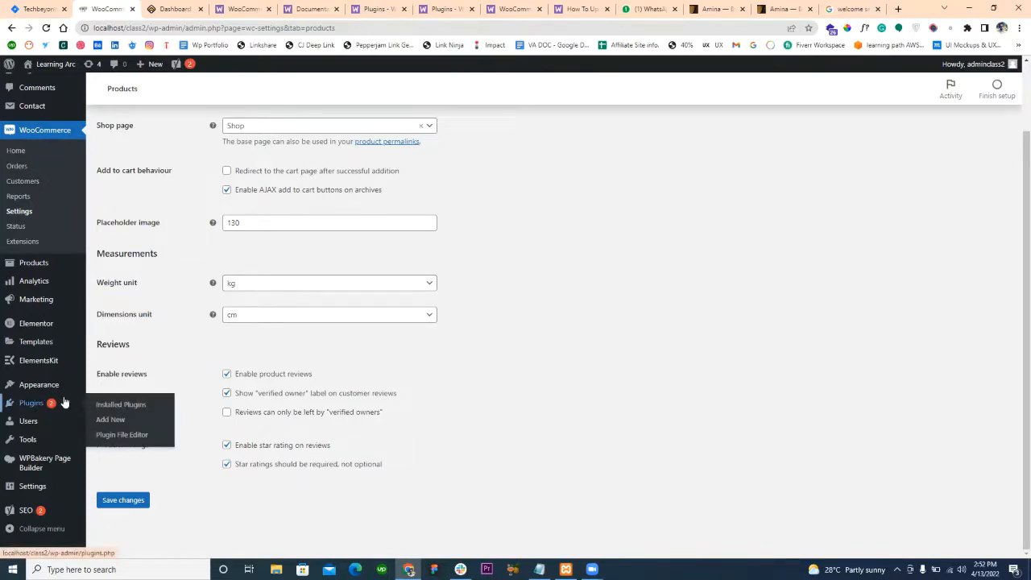
{"action": "scroll", "coordinate": [245, 414], "scroll_direction": "up", "scroll_amount": 1}
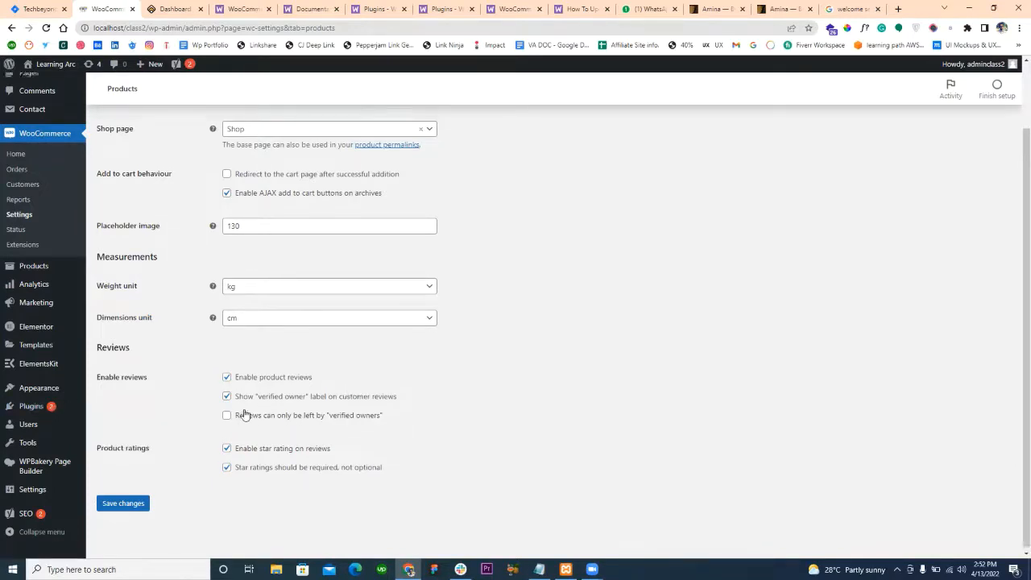
{"action": "scroll", "coordinate": [245, 415], "scroll_direction": "up", "scroll_amount": 1}
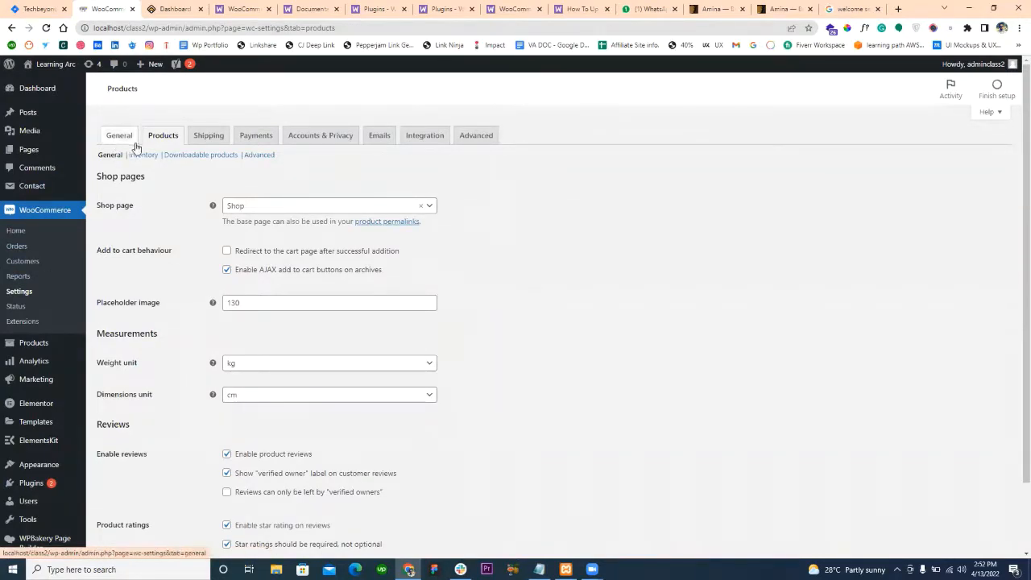
Start a new zone in the WooCommerce shipping settings and look through its name suggestions and selectable regions.
{"action": "left_click", "coordinate": [207, 136]}
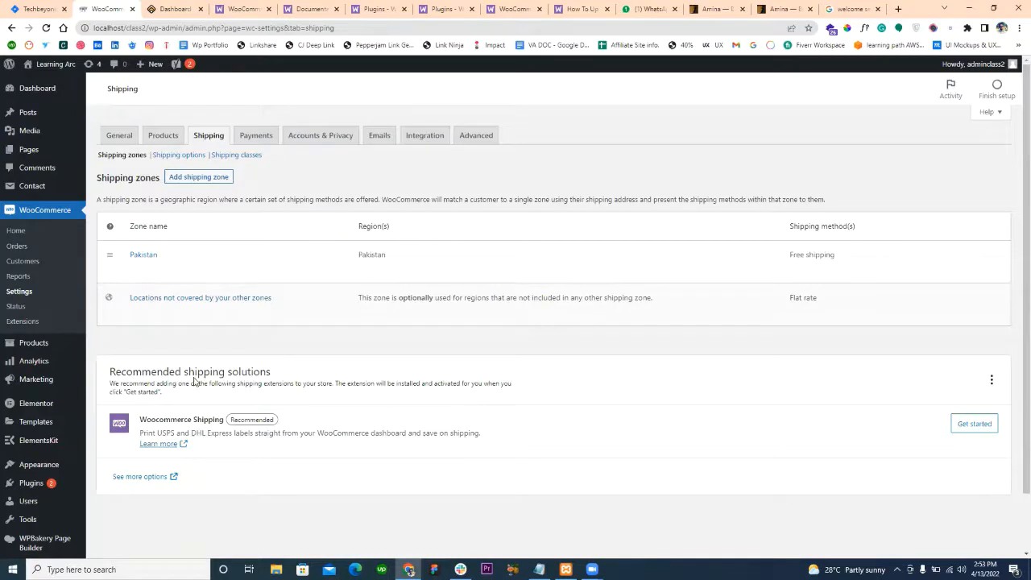
{"action": "left_click", "coordinate": [191, 179]}
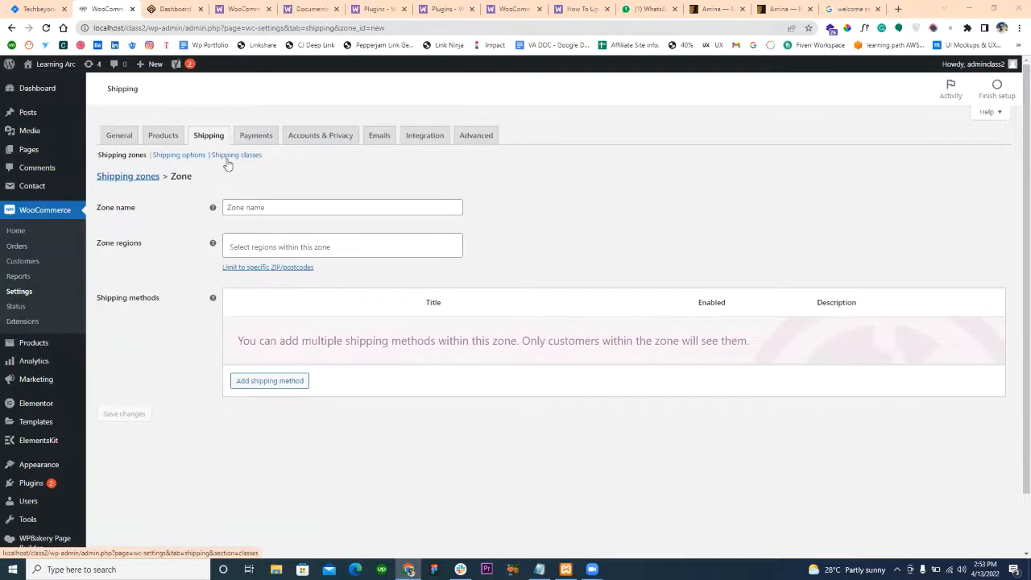
{"action": "left_click", "coordinate": [239, 207]}
{"action": "left_click", "coordinate": [314, 209]}
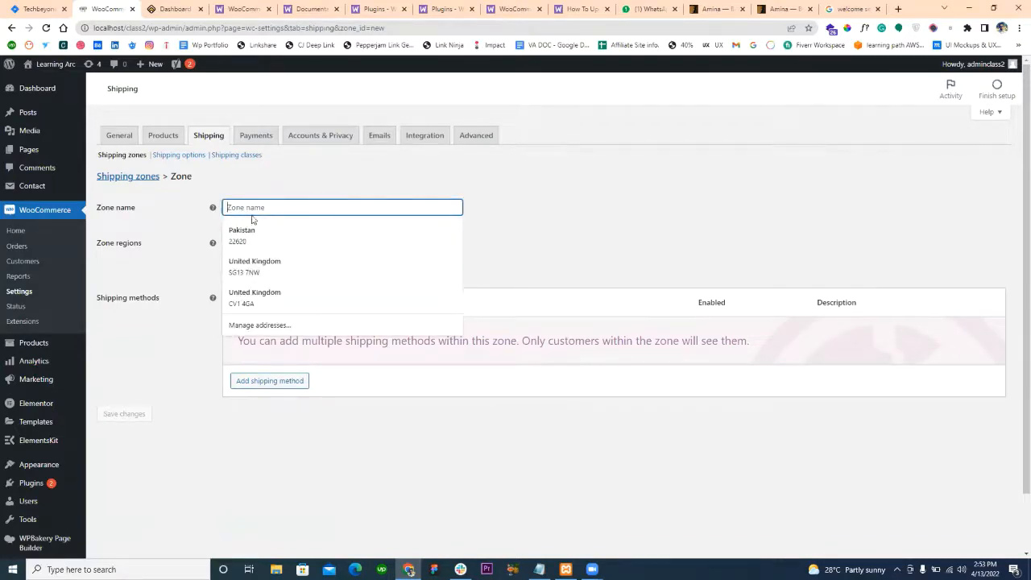
{"action": "left_click", "coordinate": [194, 228]}
{"action": "left_click", "coordinate": [253, 247]}
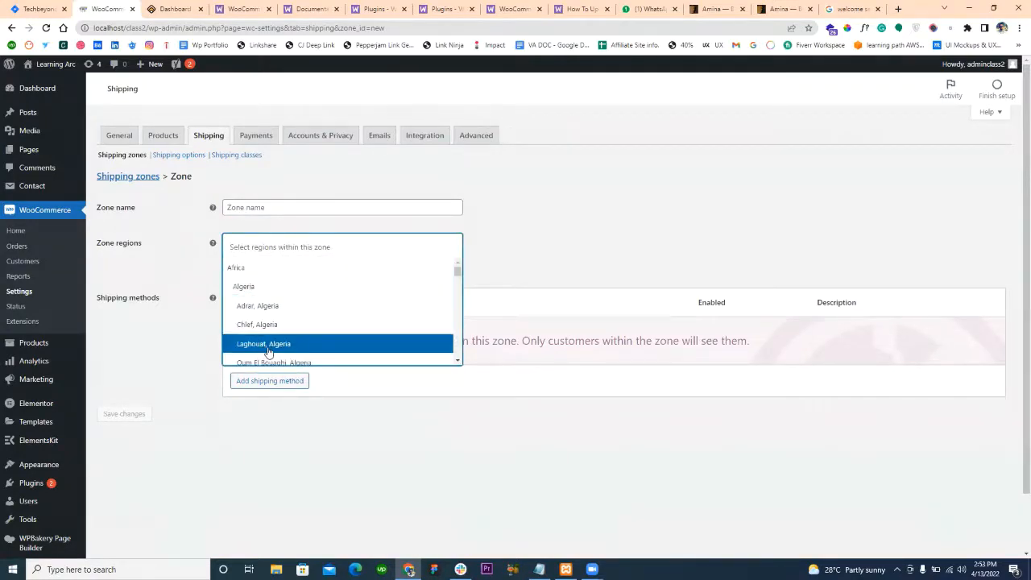
{"action": "left_click", "coordinate": [262, 199]}
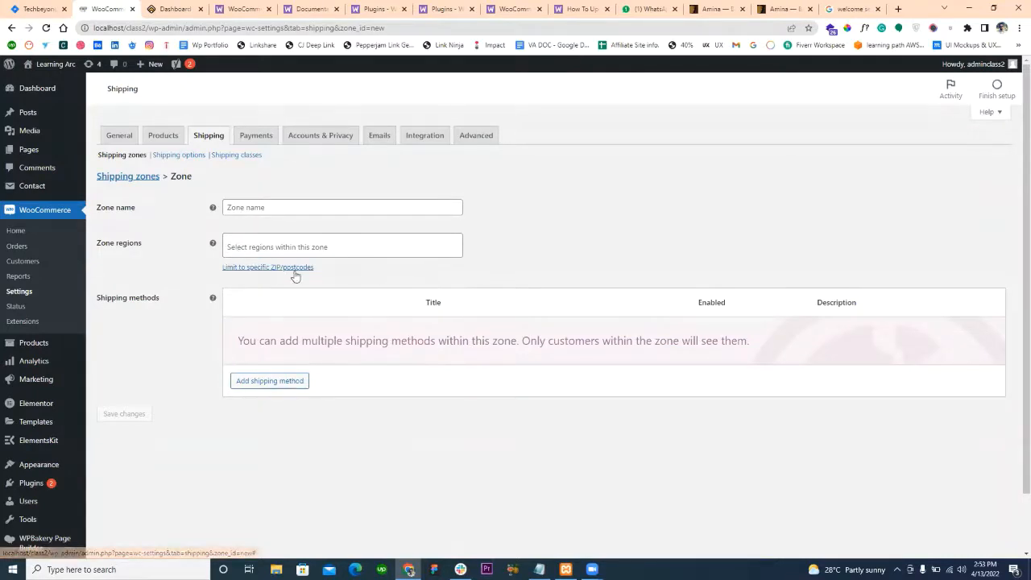
Limit the new zone to specific postcodes and autofill its name as United Kingdom together with the saved UK postcode.
{"action": "left_click", "coordinate": [262, 267]}
{"action": "left_click", "coordinate": [252, 278]}
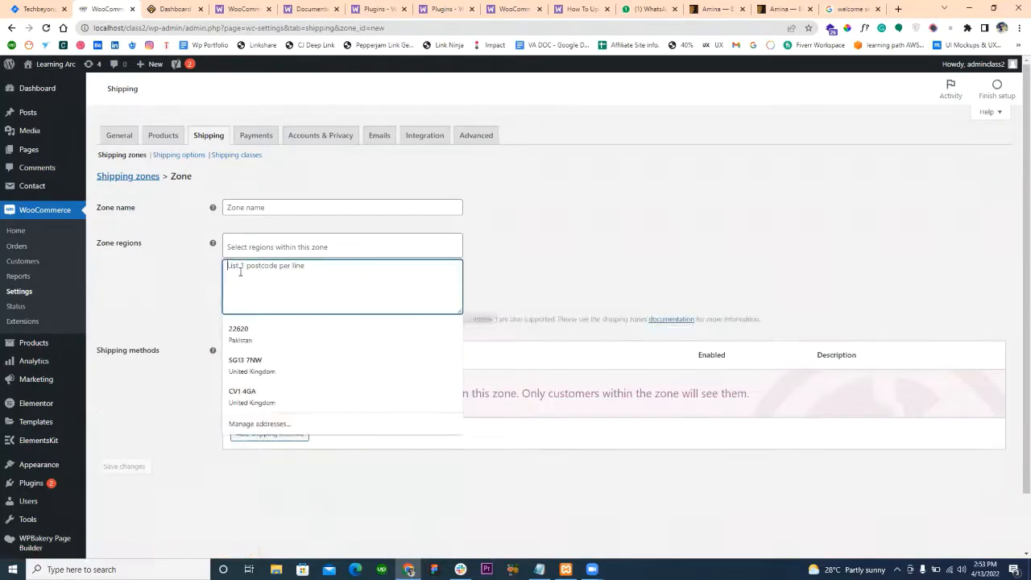
{"action": "left_click", "coordinate": [200, 286]}
{"action": "left_click", "coordinate": [259, 276]}
{"action": "left_click", "coordinate": [259, 367]}
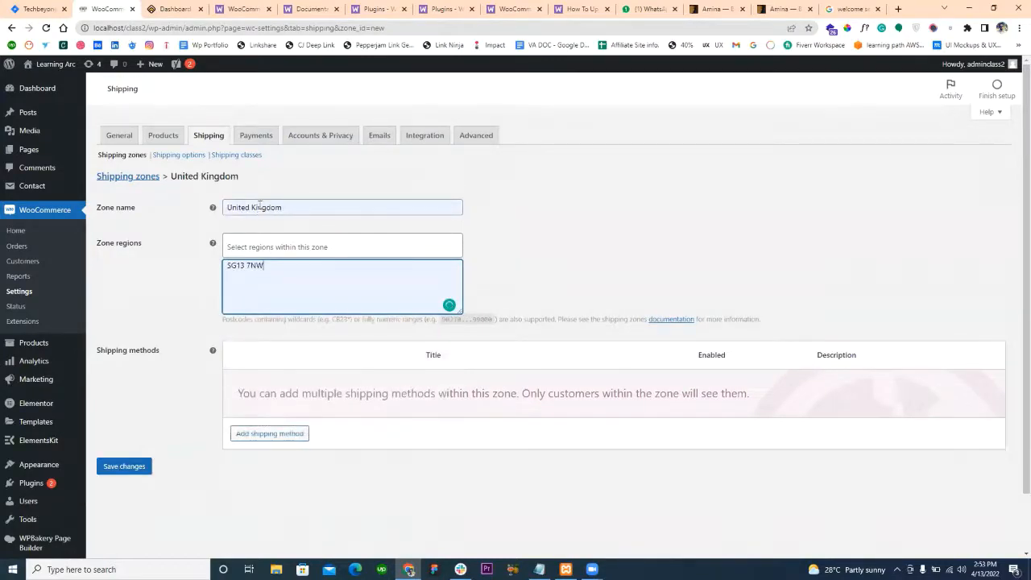
Search the zone regions for "UNIT" and add United Kingdom (UK) to the shipping zone.
{"action": "left_click", "coordinate": [254, 244]}
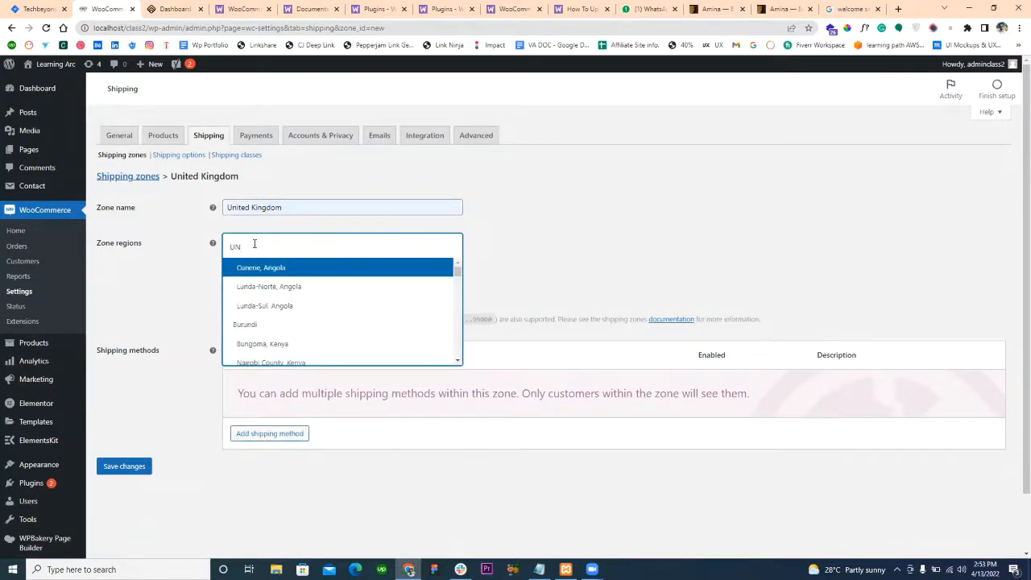
{"action": "type", "text": "I"}
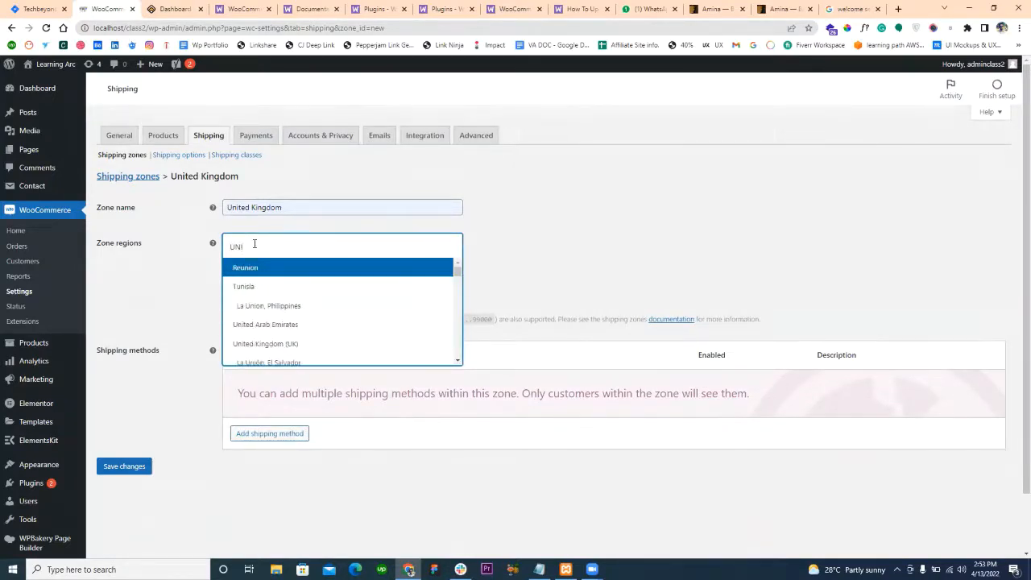
{"action": "type", "text": "T"}
{"action": "left_click", "coordinate": [322, 286]}
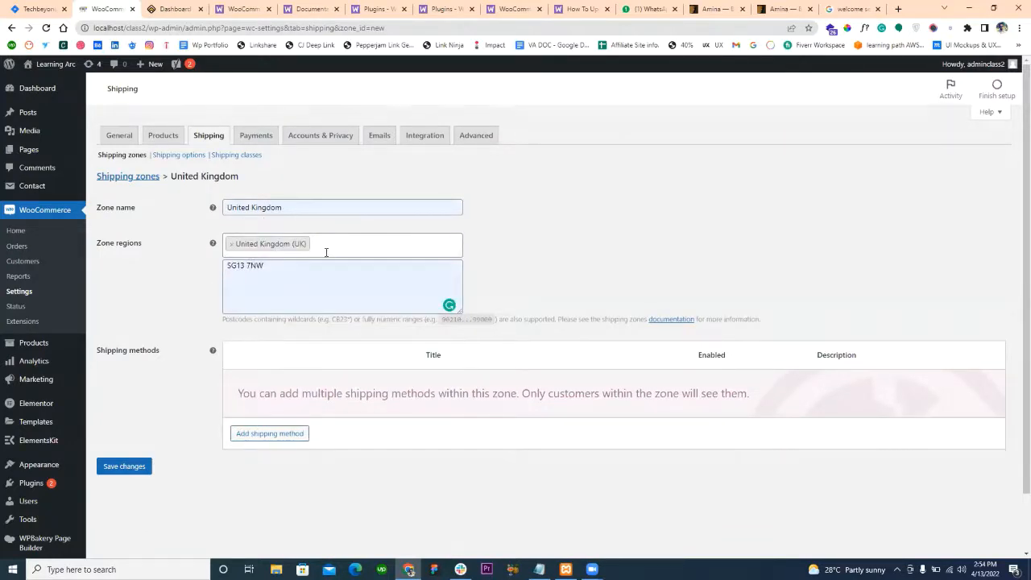
Add a period after the postcode in the United Kingdom zone's postcode limit.
{"action": "left_click", "coordinate": [290, 268]}
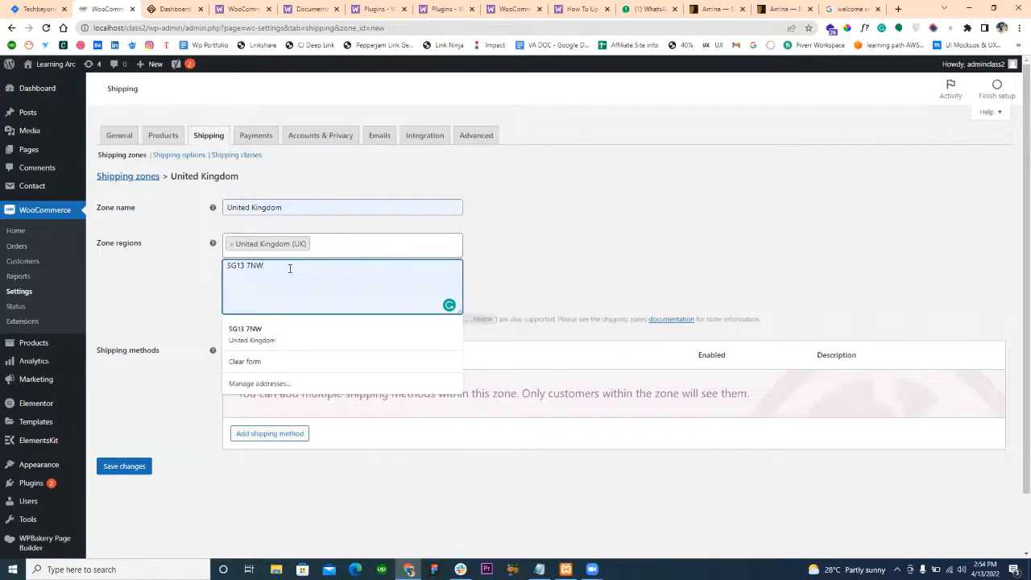
{"action": "type", "text": ","}
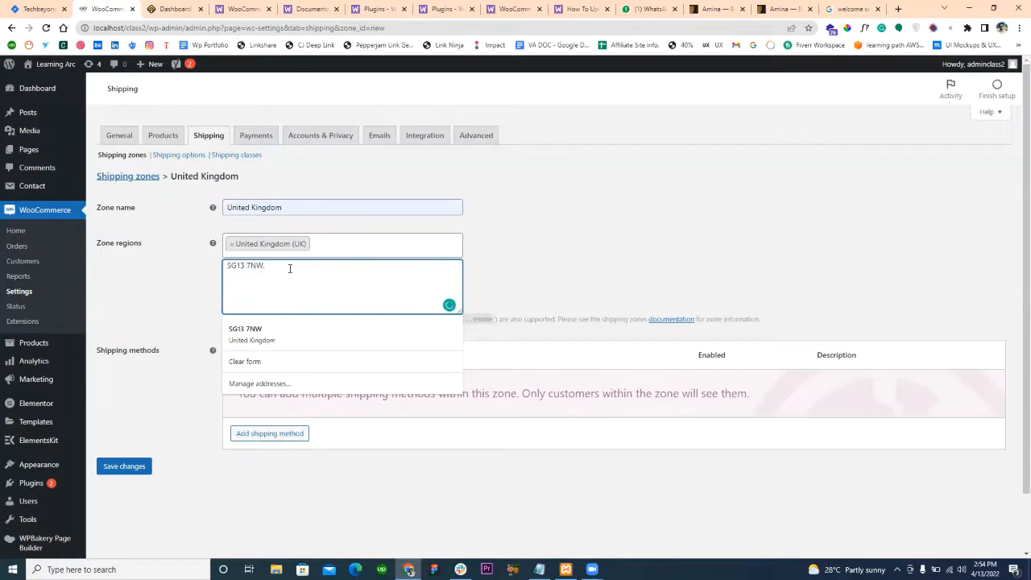
{"action": "left_click", "coordinate": [195, 274]}
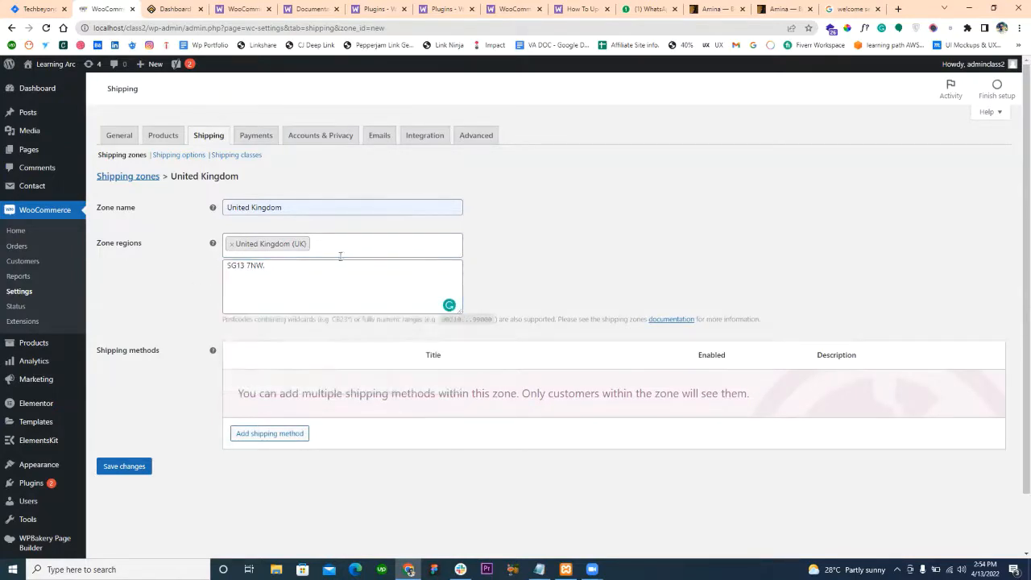
{"action": "left_click", "coordinate": [259, 265]}
{"action": "left_click_drag", "start_coordinate": [257, 265], "coordinate": [219, 268]}
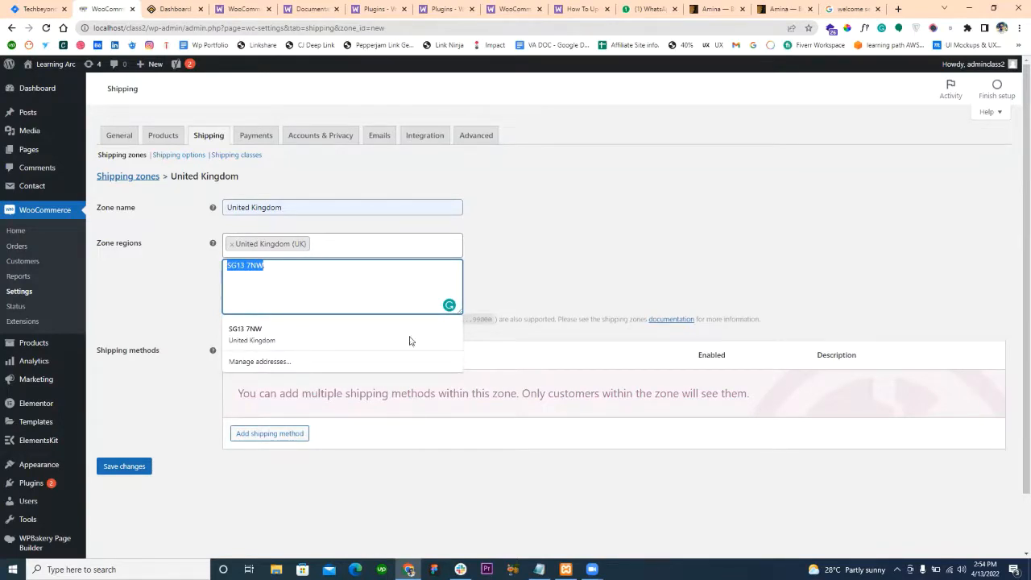
{"action": "key", "text": "Right"}
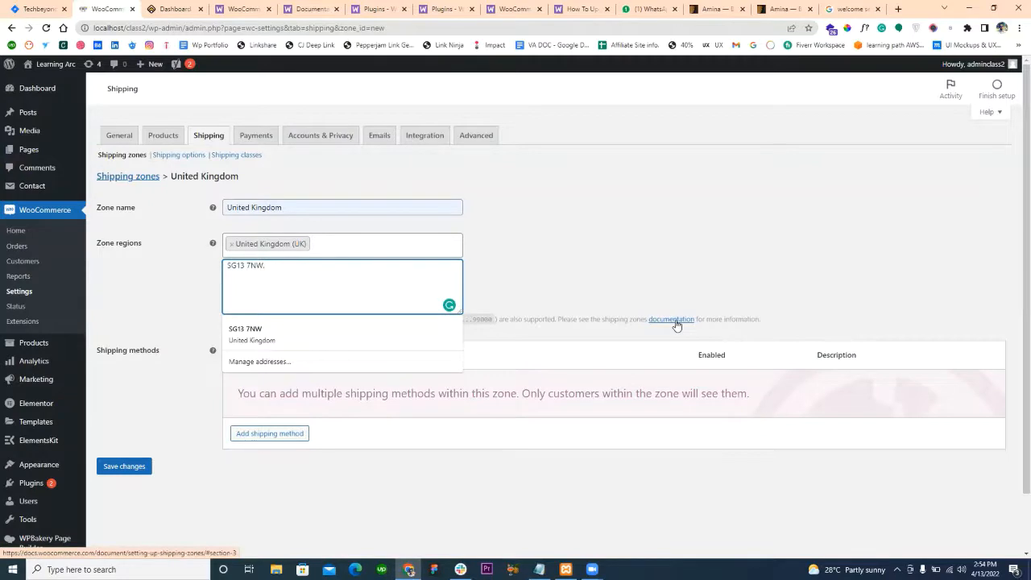
{"action": "left_click", "coordinate": [155, 363]}
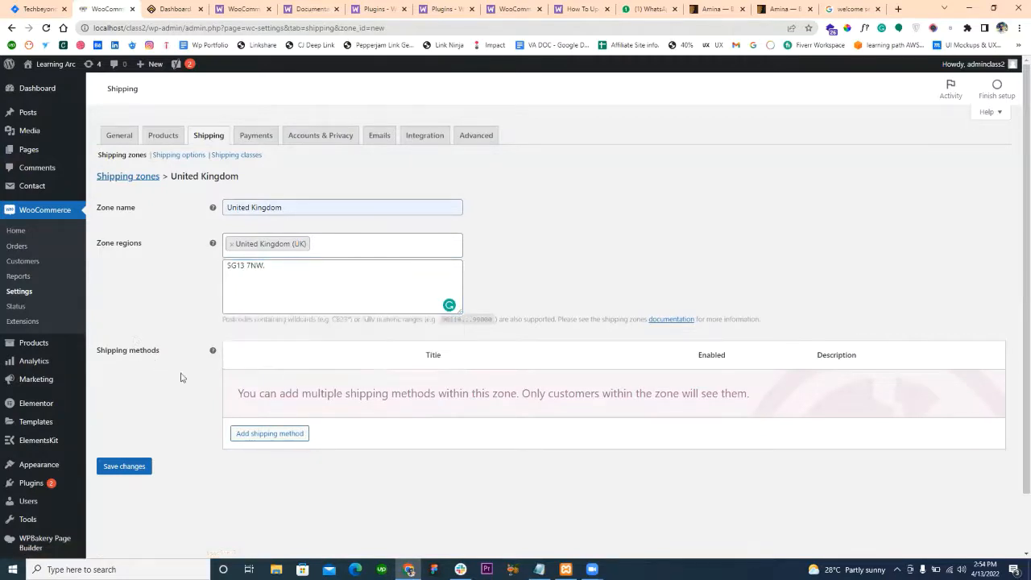
Add the Free shipping method to the United Kingdom shipping zone.
{"action": "left_click", "coordinate": [271, 433]}
{"action": "left_click", "coordinate": [393, 310]}
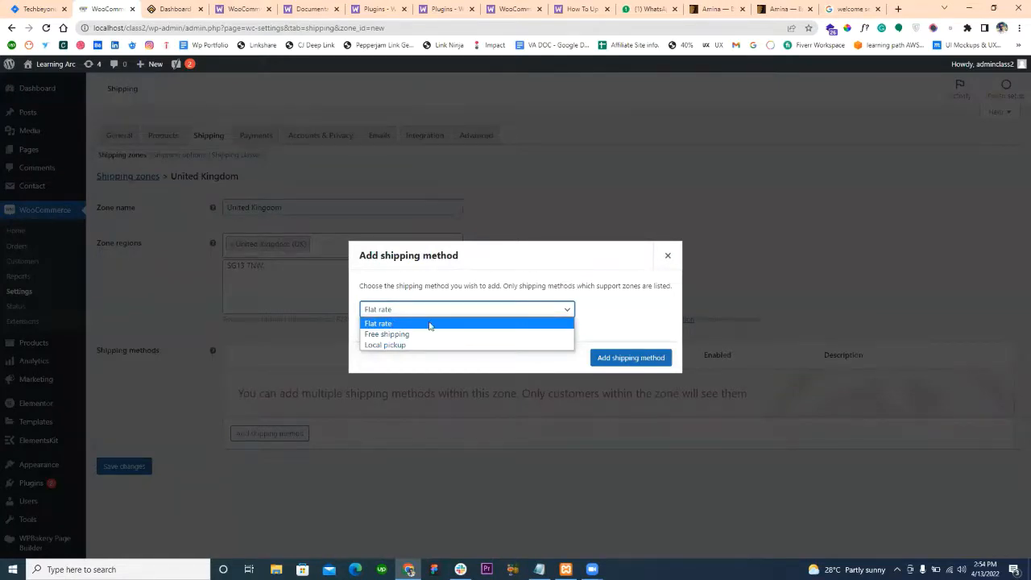
{"action": "left_click", "coordinate": [430, 335]}
{"action": "left_click", "coordinate": [603, 363]}
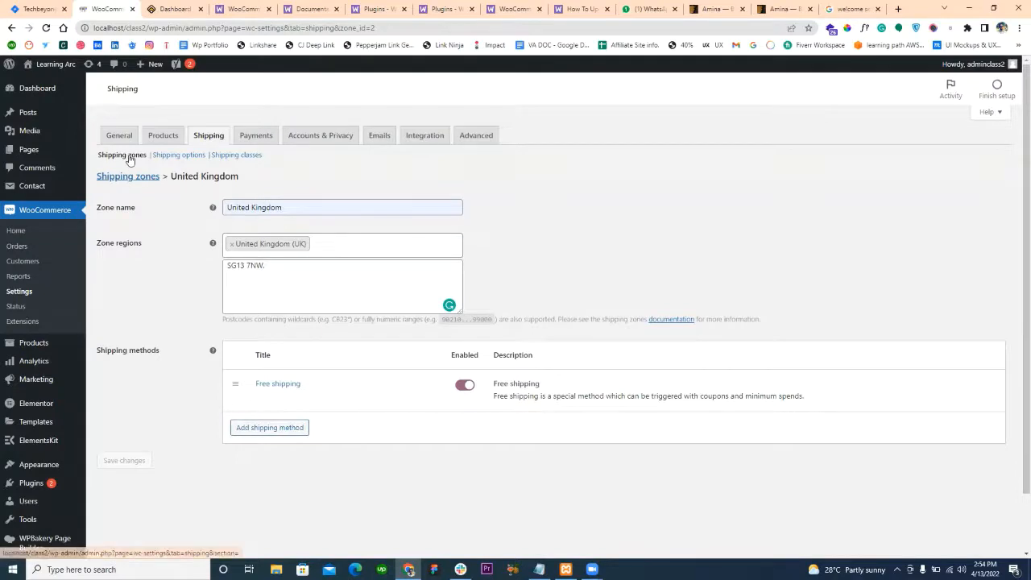
Look through the shipping options and shipping classes, and examine the United Kingdom zone's region in the shipping zones list.
{"action": "left_click", "coordinate": [170, 158]}
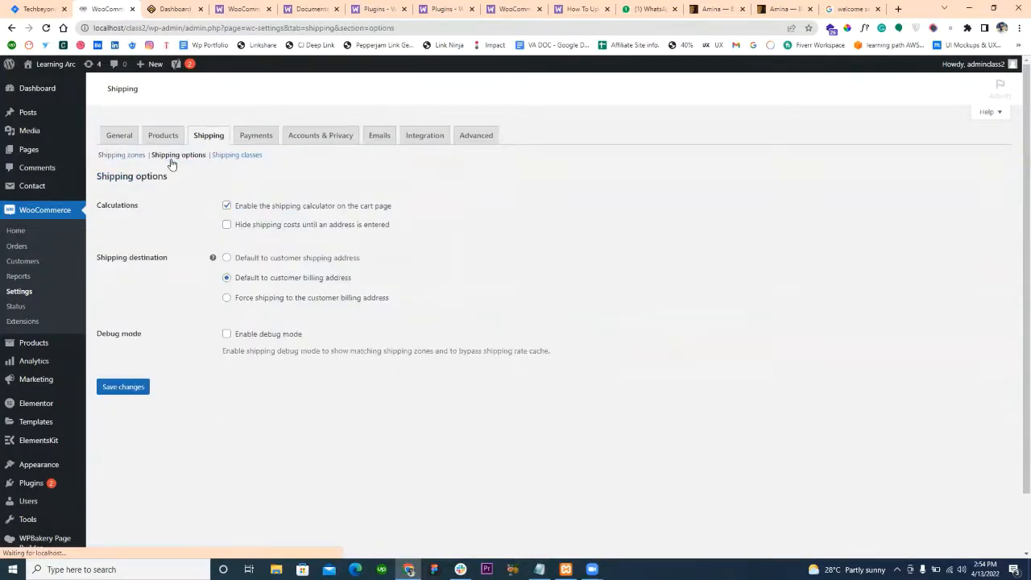
{"action": "left_click", "coordinate": [249, 158]}
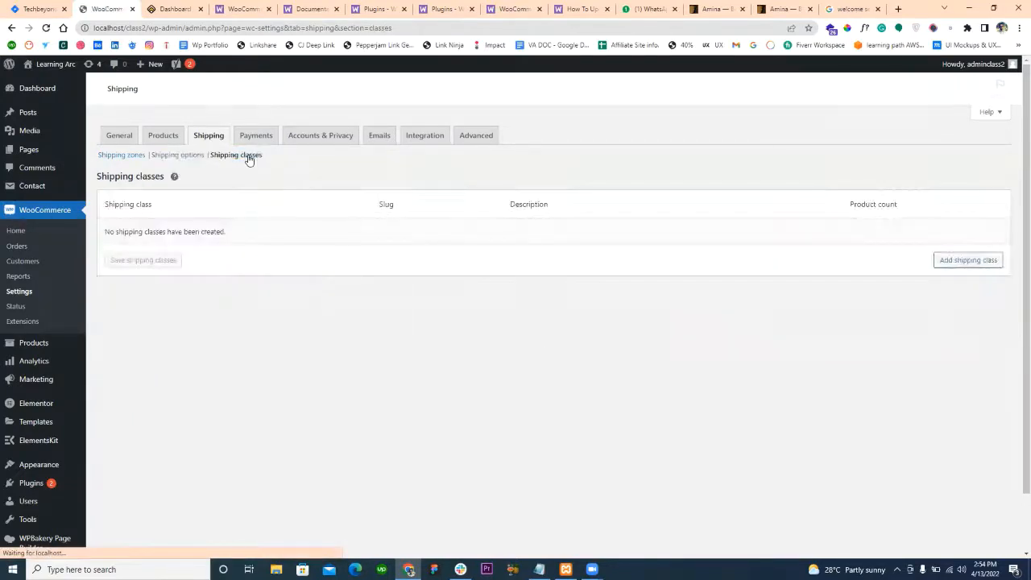
{"action": "left_click", "coordinate": [100, 156]}
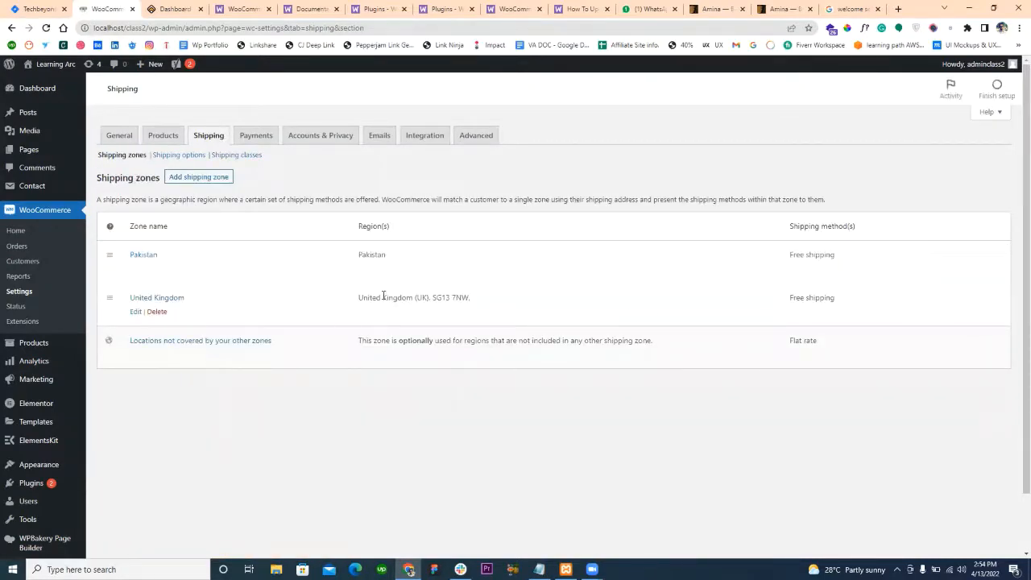
{"action": "left_click_drag", "start_coordinate": [364, 296], "coordinate": [529, 299]}
{"action": "left_click", "coordinate": [443, 296]}
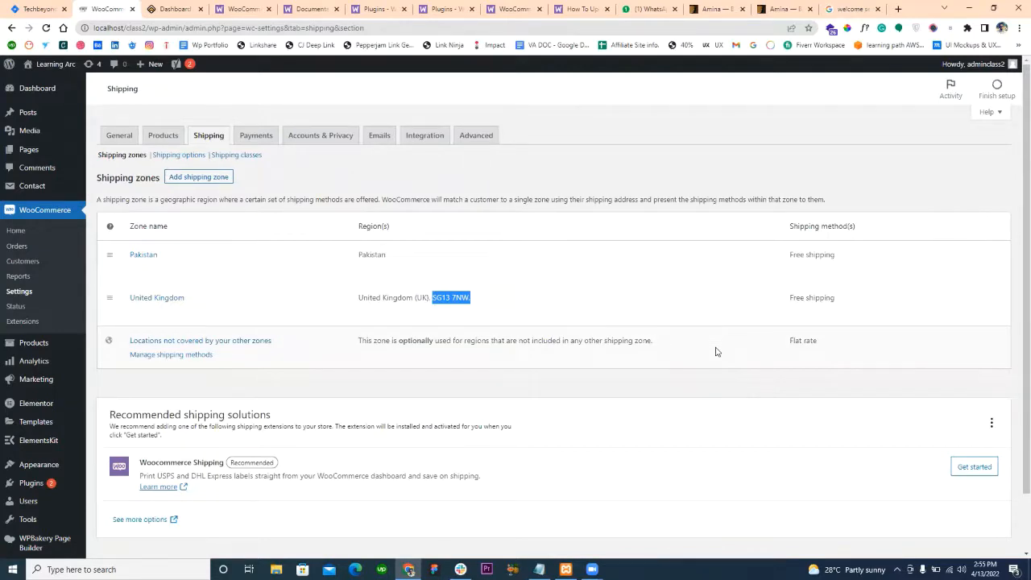
Enable the Cash on delivery payment method and open its setup page.
{"action": "left_click", "coordinate": [256, 137]}
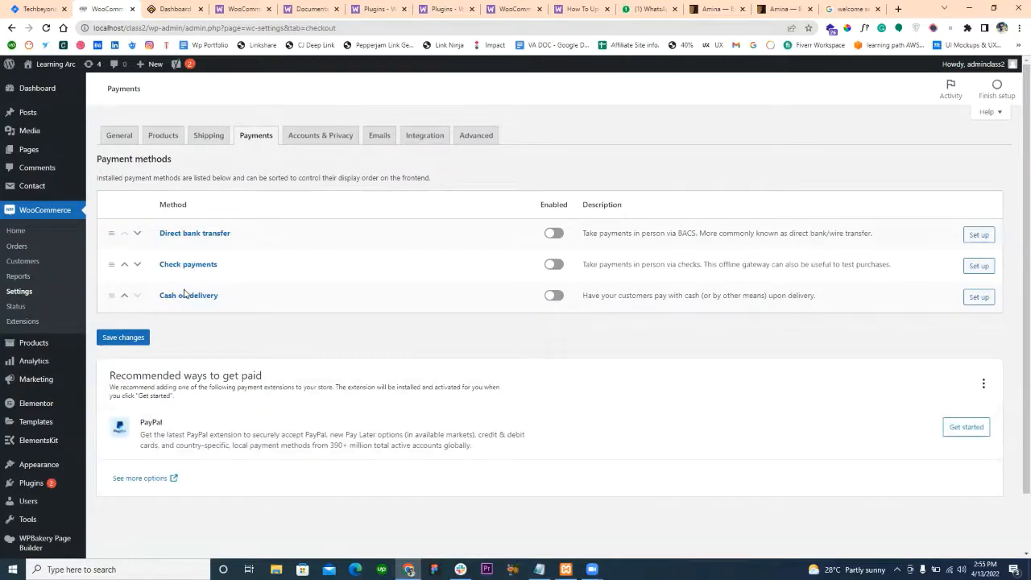
{"action": "left_click", "coordinate": [554, 296]}
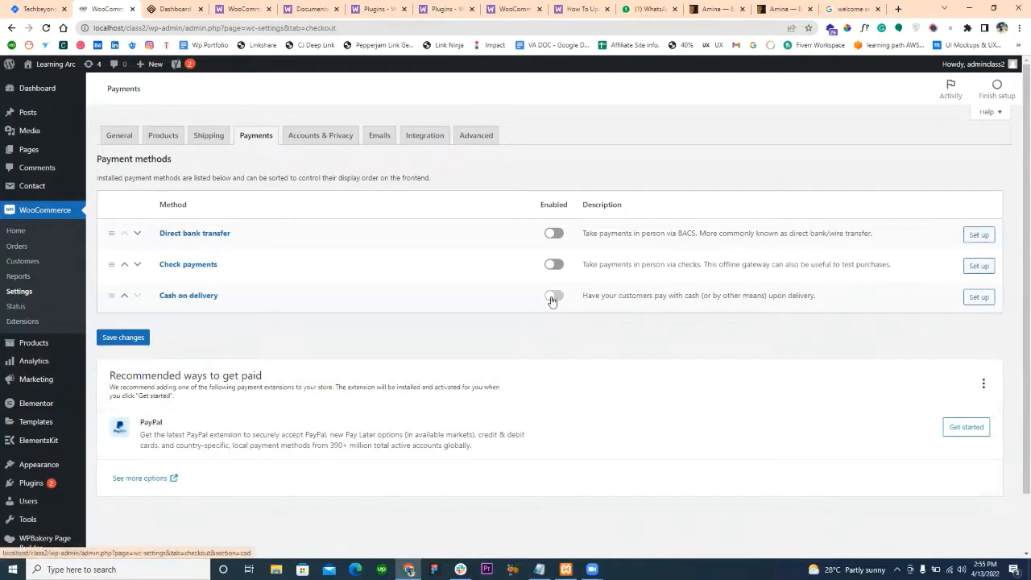
{"action": "left_click", "coordinate": [975, 298]}
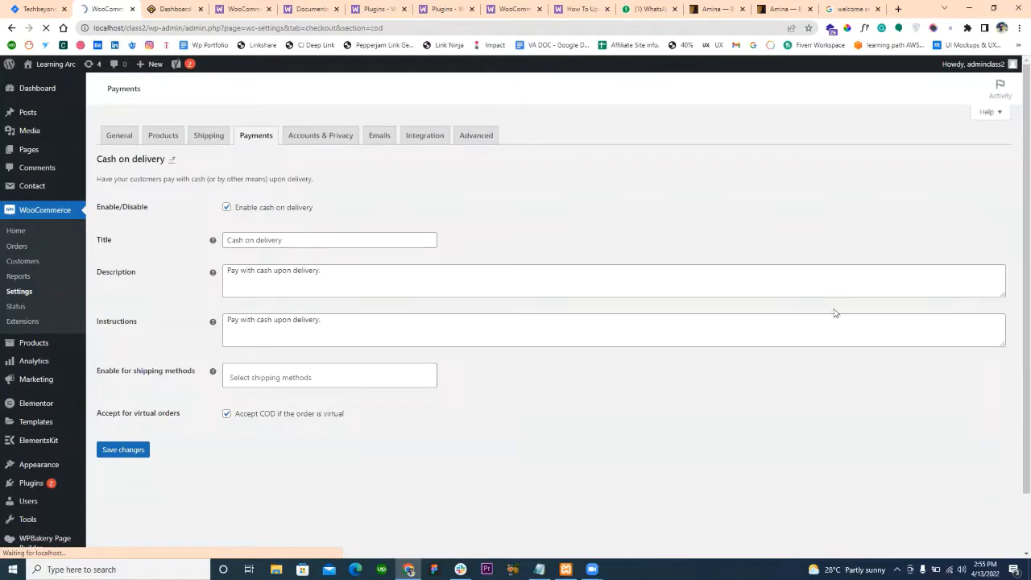
Restrict Cash on delivery to any "Flat rate" shipping method and save the payment settings.
{"action": "left_click", "coordinate": [249, 378]}
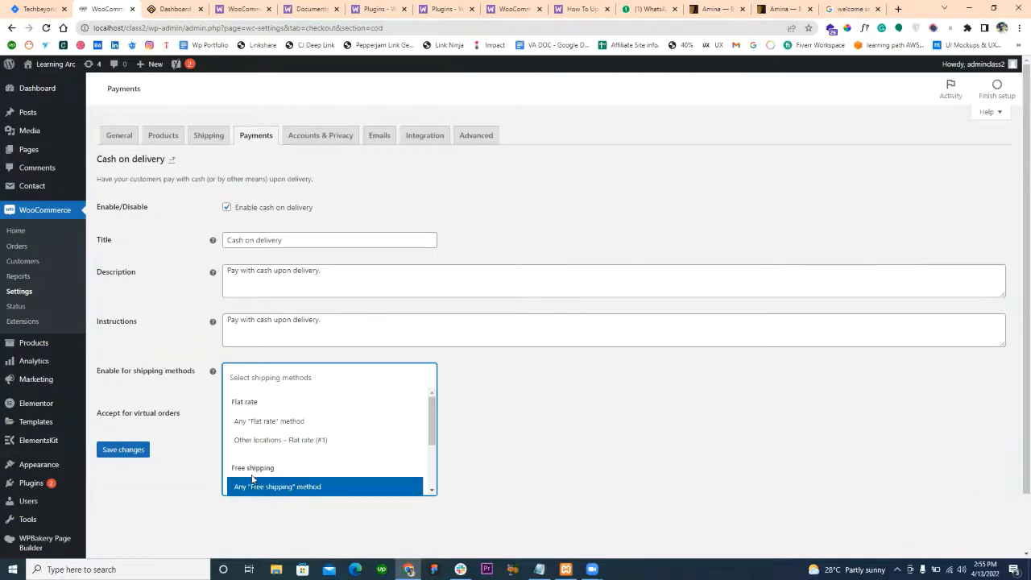
{"action": "left_click", "coordinate": [251, 426]}
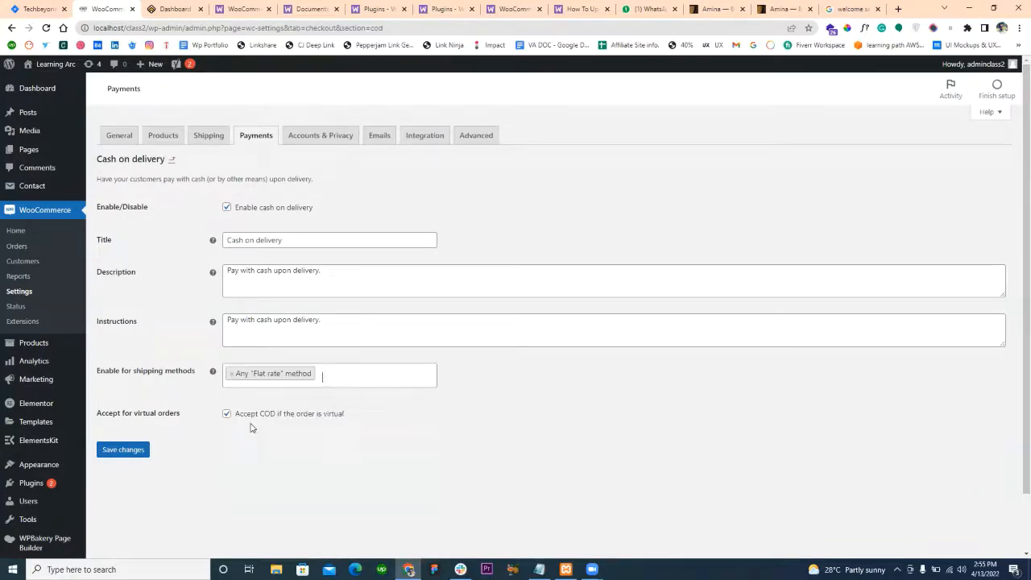
{"action": "left_click", "coordinate": [106, 455]}
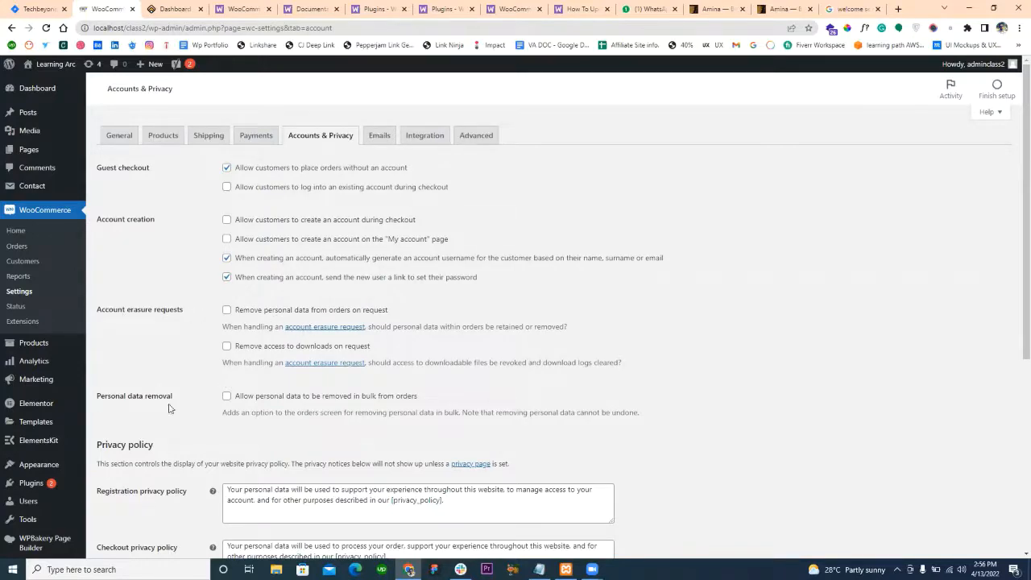
Examine the Accounts & Privacy settings, including the privacy policy texts, personal data retention fields and the time units for inactive accounts.
{"action": "scroll", "coordinate": [274, 355], "scroll_direction": "down", "scroll_amount": 1}
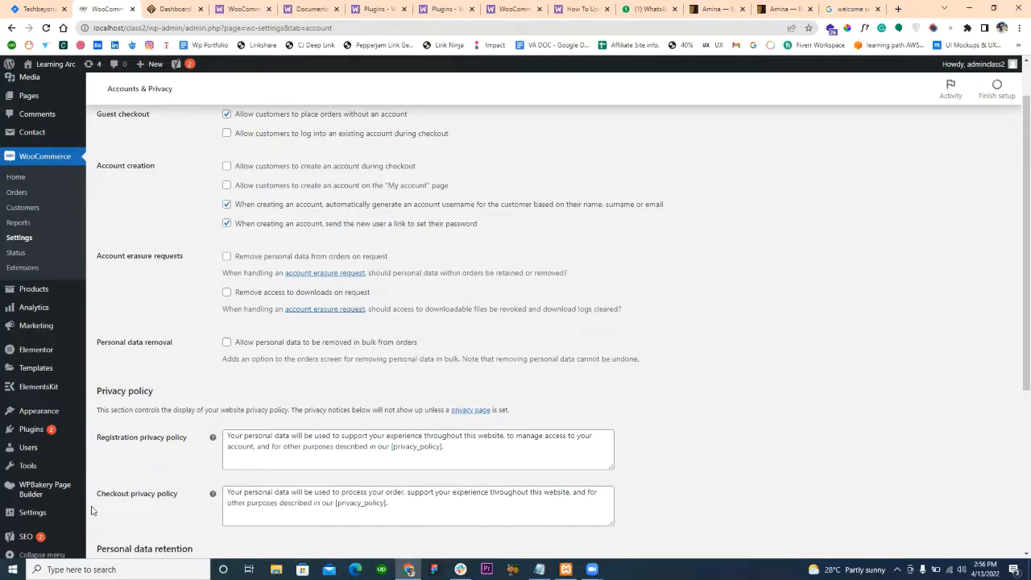
{"action": "scroll", "coordinate": [137, 484], "scroll_direction": "down", "scroll_amount": 2}
{"action": "scroll", "coordinate": [209, 483], "scroll_direction": "down", "scroll_amount": 2}
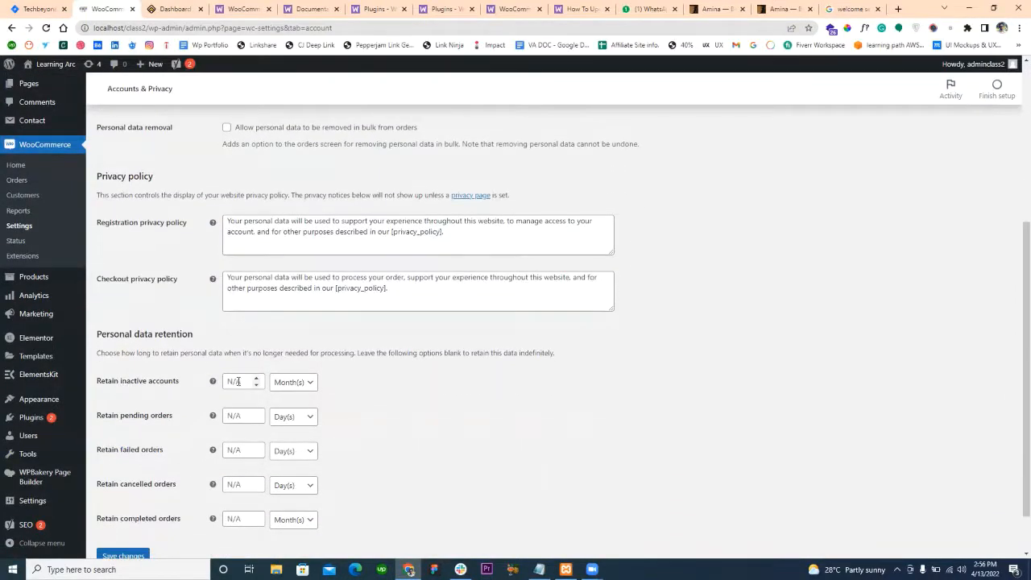
{"action": "left_click", "coordinate": [282, 386]}
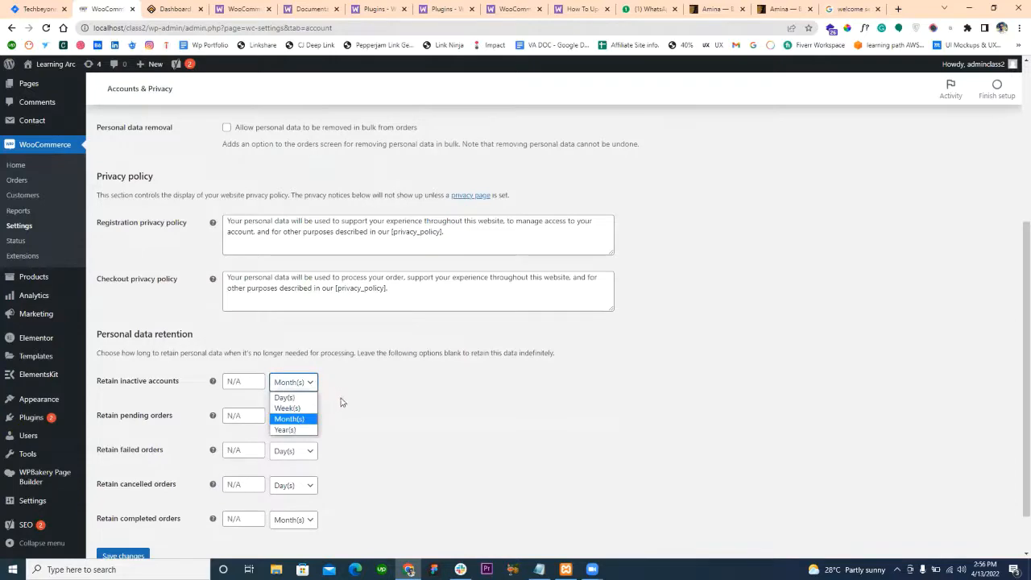
{"action": "left_click", "coordinate": [341, 402]}
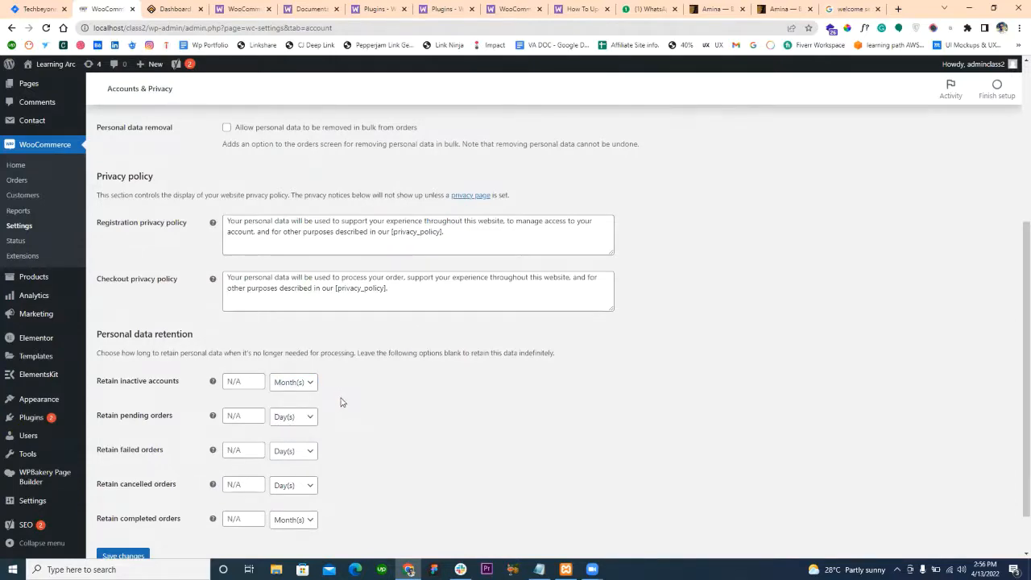
{"action": "scroll", "coordinate": [230, 405], "scroll_direction": "down", "scroll_amount": 1}
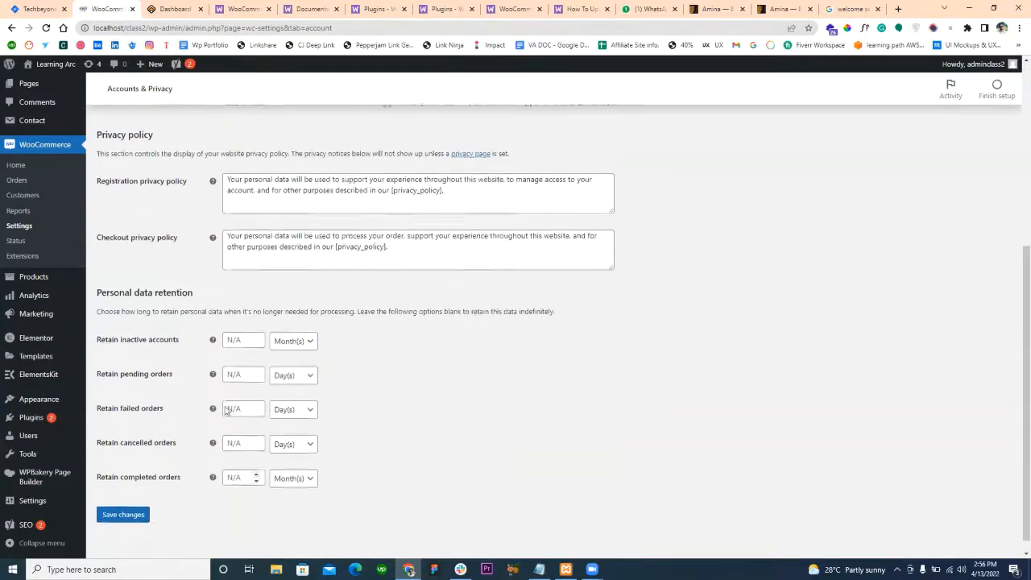
{"action": "scroll", "coordinate": [231, 405], "scroll_direction": "up", "scroll_amount": 4}
Examine the email notifications list and the settings of the New order notification, and return to the list.
{"action": "left_click", "coordinate": [379, 136]}
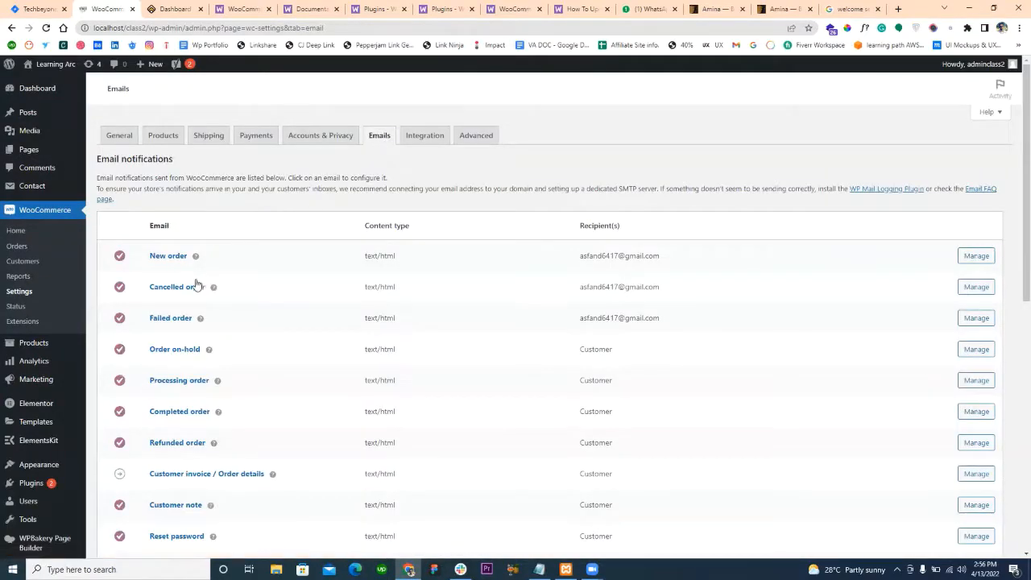
{"action": "scroll", "coordinate": [188, 295], "scroll_direction": "down", "scroll_amount": 1}
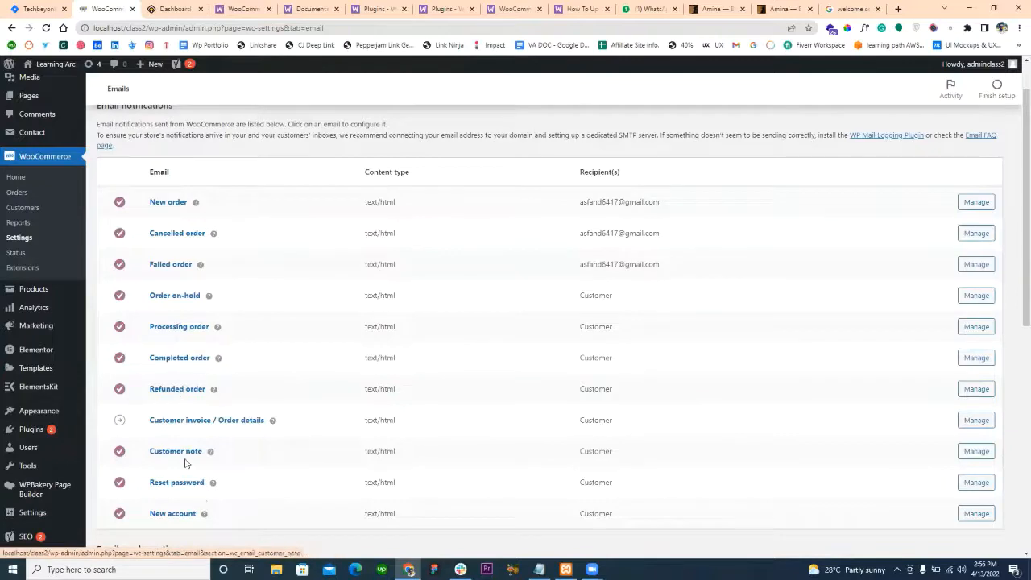
{"action": "left_click", "coordinate": [977, 203]}
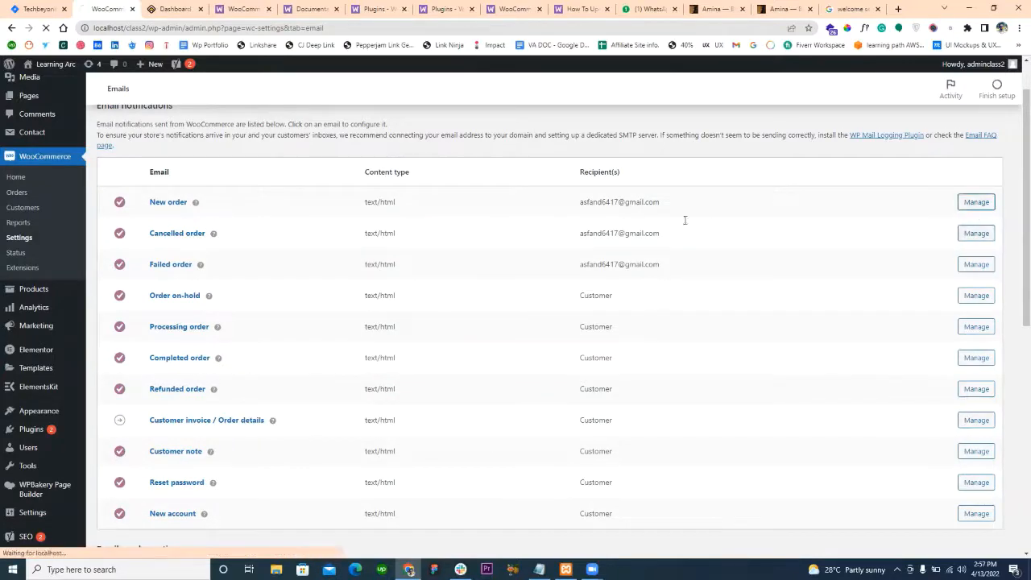
{"action": "left_click_drag", "start_coordinate": [579, 203], "coordinate": [658, 207]}
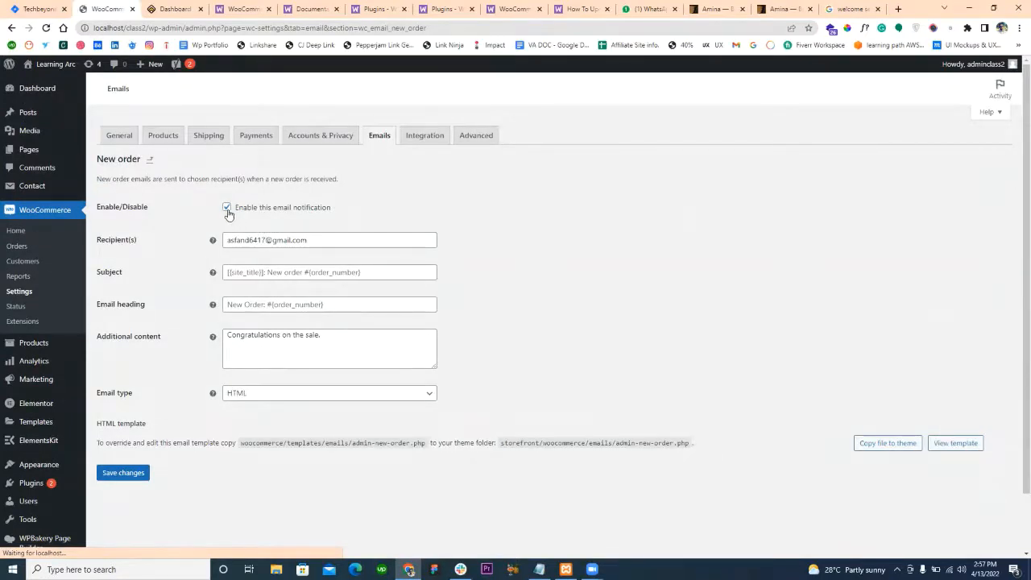
{"action": "left_click", "coordinate": [377, 144]}
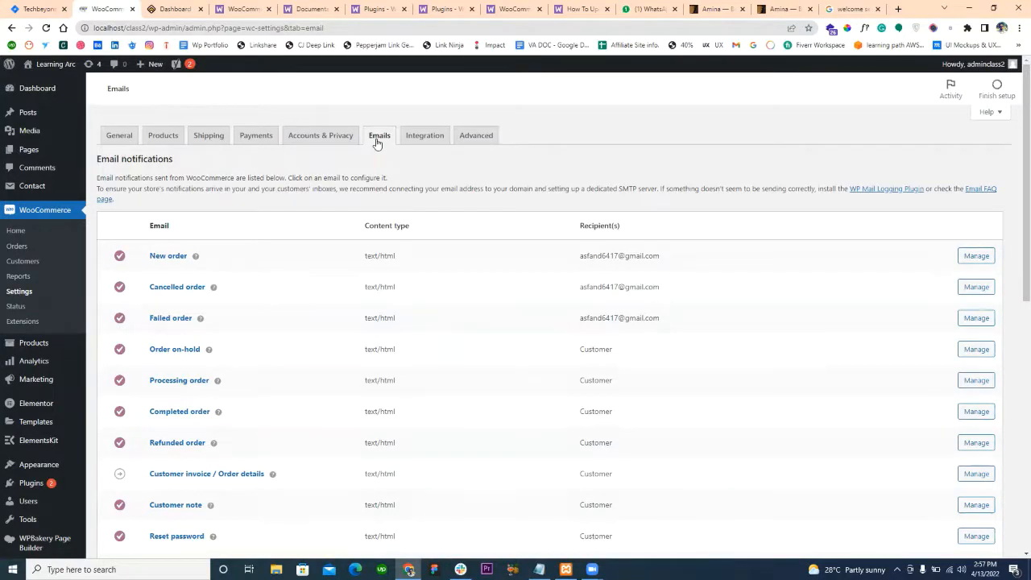
Look through the email sender options and the email template's header, footer and color settings.
{"action": "scroll", "coordinate": [392, 247], "scroll_direction": "down", "scroll_amount": 3}
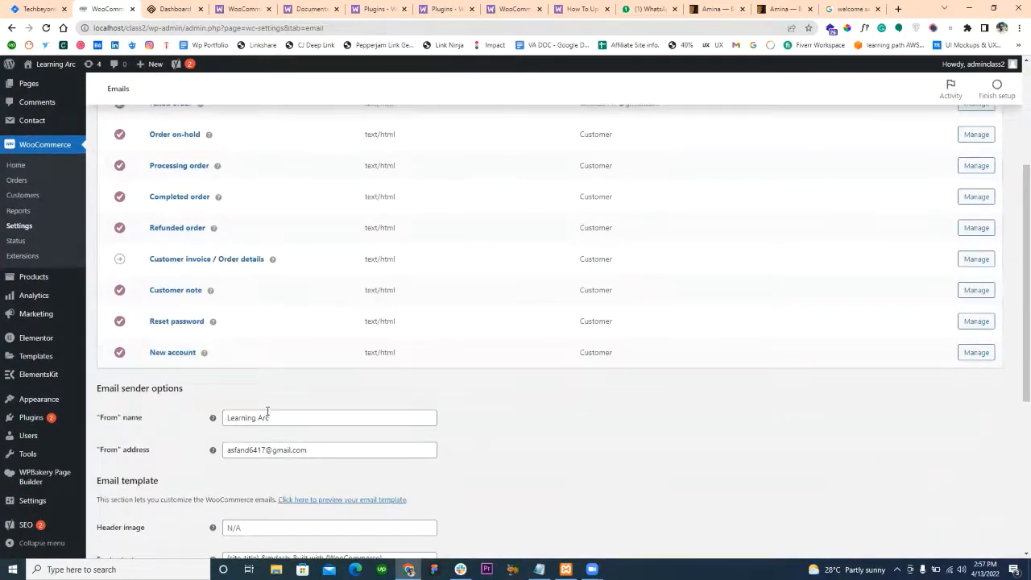
{"action": "scroll", "coordinate": [242, 395], "scroll_direction": "down", "scroll_amount": 2}
{"action": "scroll", "coordinate": [266, 431], "scroll_direction": "down", "scroll_amount": 1}
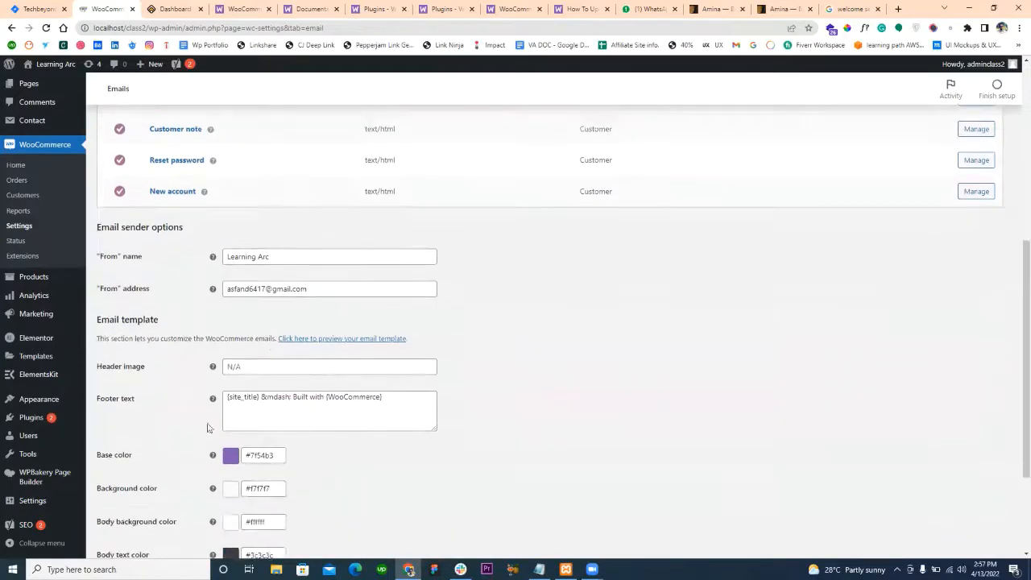
{"action": "scroll", "coordinate": [242, 431], "scroll_direction": "down", "scroll_amount": 2}
{"action": "scroll", "coordinate": [282, 427], "scroll_direction": "up", "scroll_amount": 2}
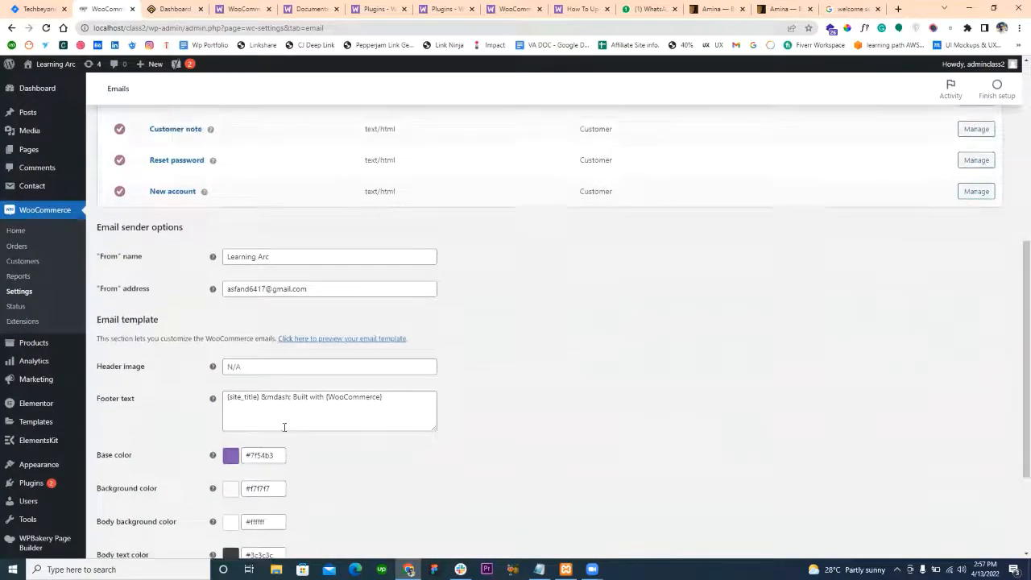
{"action": "scroll", "coordinate": [283, 426], "scroll_direction": "up", "scroll_amount": 5}
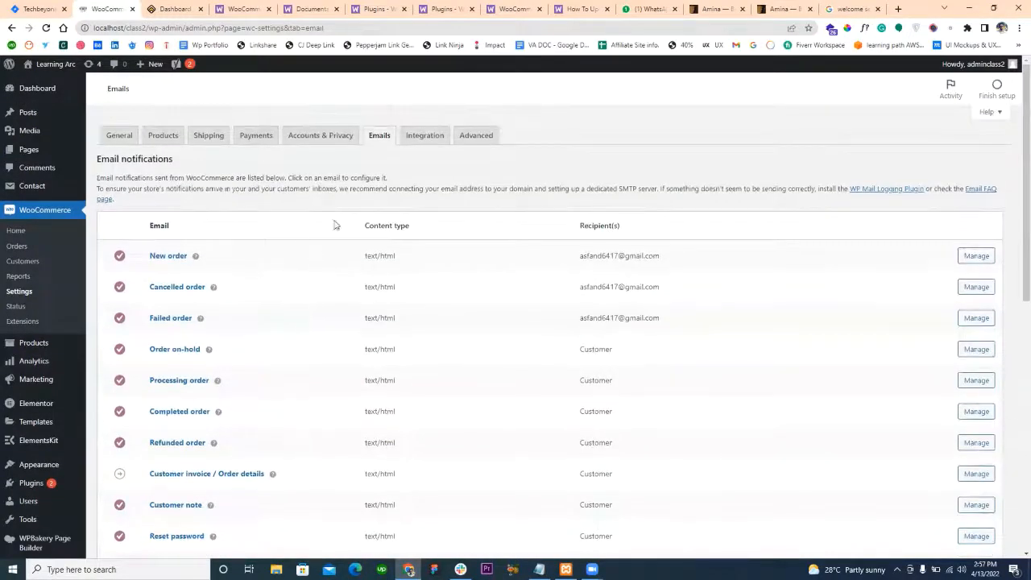
Examine the MaxMind Geolocation integration settings, including the license key field and the database file path.
{"action": "left_click", "coordinate": [409, 141]}
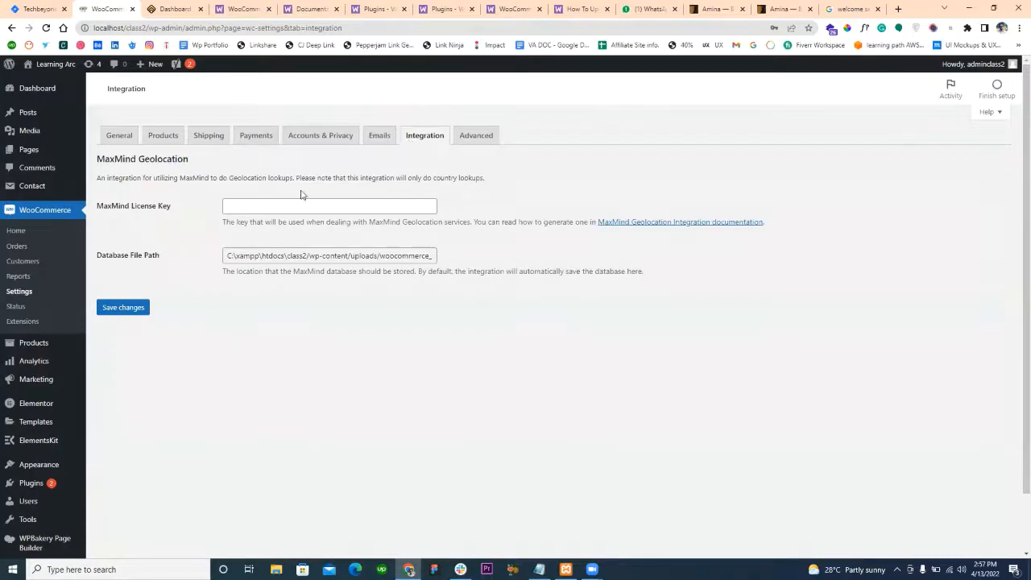
{"action": "left_click_drag", "start_coordinate": [295, 256], "coordinate": [431, 275]}
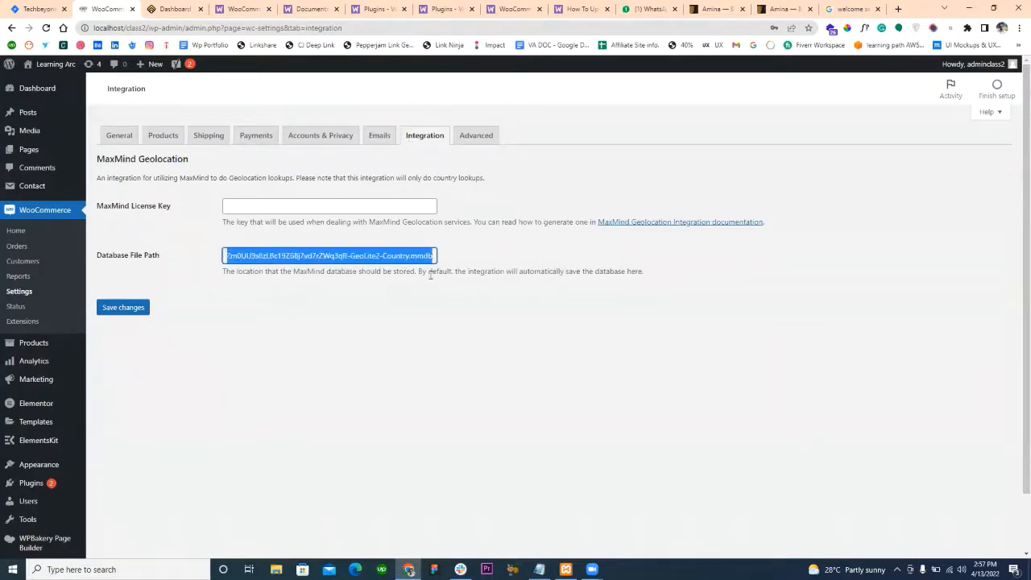
{"action": "left_click", "coordinate": [369, 267]}
{"action": "left_click_drag", "start_coordinate": [369, 256], "coordinate": [314, 255]}
{"action": "left_click", "coordinate": [227, 202]}
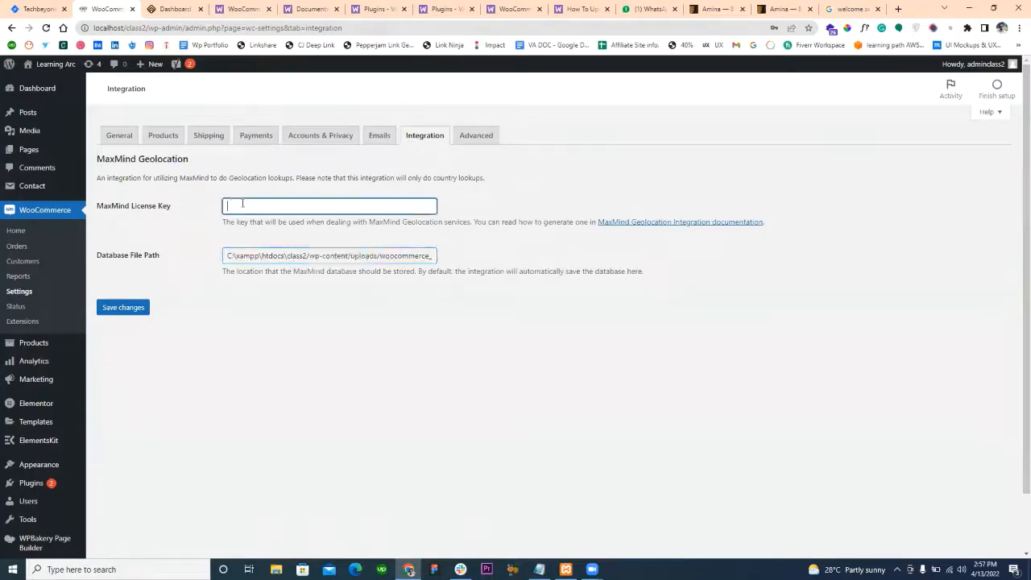
{"action": "left_click", "coordinate": [161, 216]}
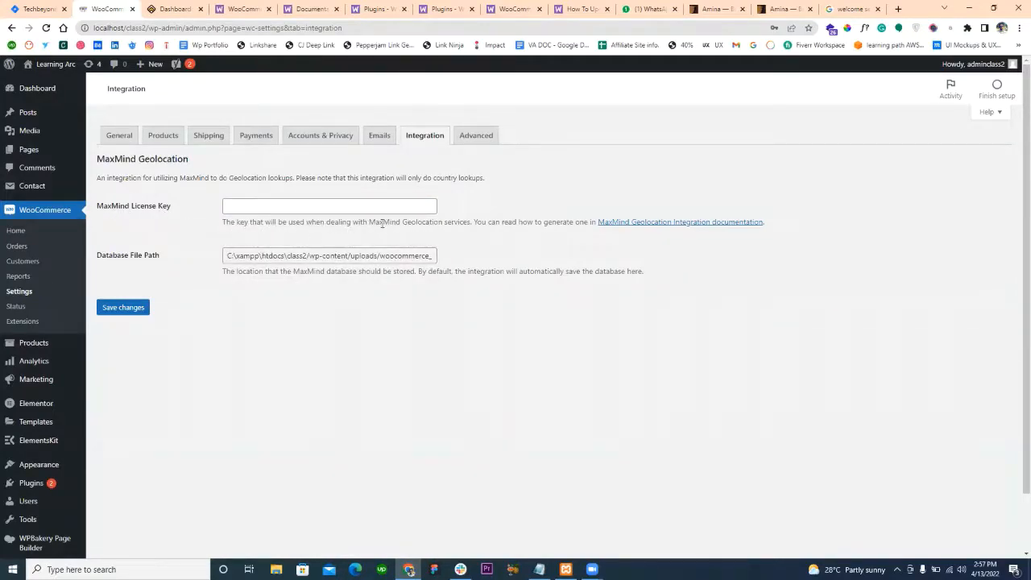
{"action": "left_click_drag", "start_coordinate": [400, 219], "coordinate": [617, 218]}
Examine the Advanced page setup, checking the page choices for cart, checkout, and terms and conditions.
{"action": "left_click", "coordinate": [473, 137]}
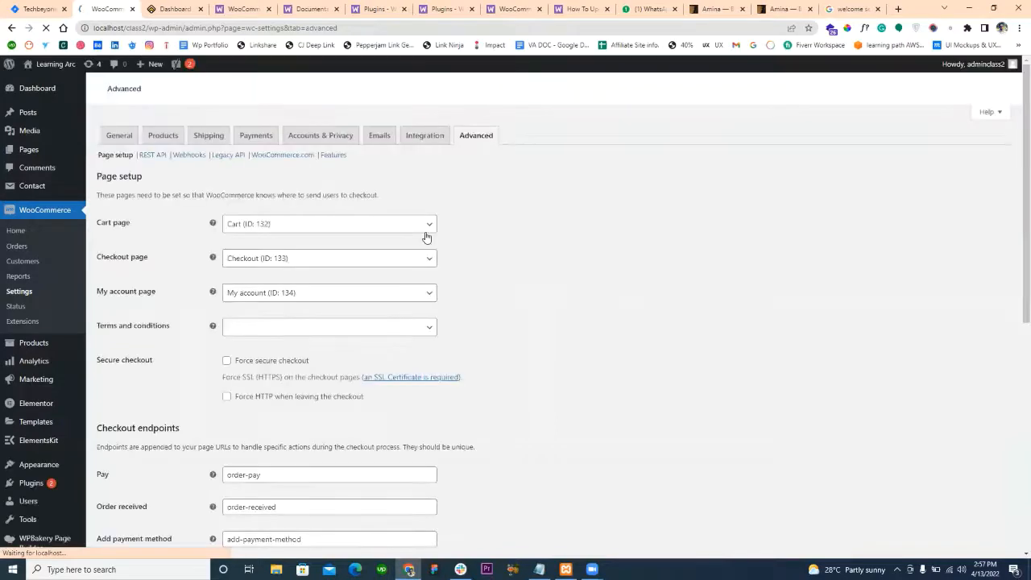
{"action": "left_click", "coordinate": [266, 224]}
{"action": "left_click", "coordinate": [187, 235]}
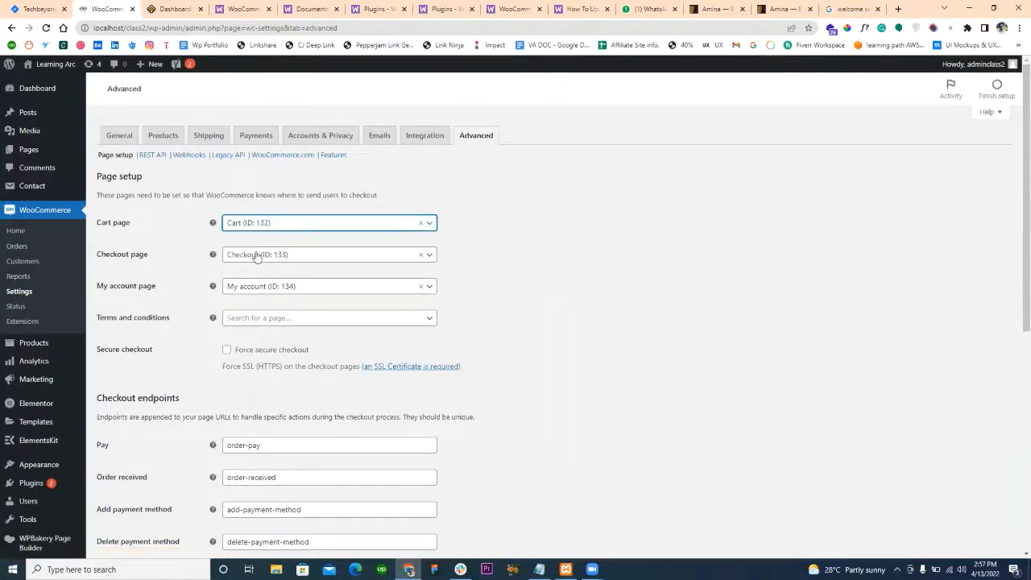
{"action": "left_click", "coordinate": [253, 254]}
{"action": "left_click", "coordinate": [188, 263]}
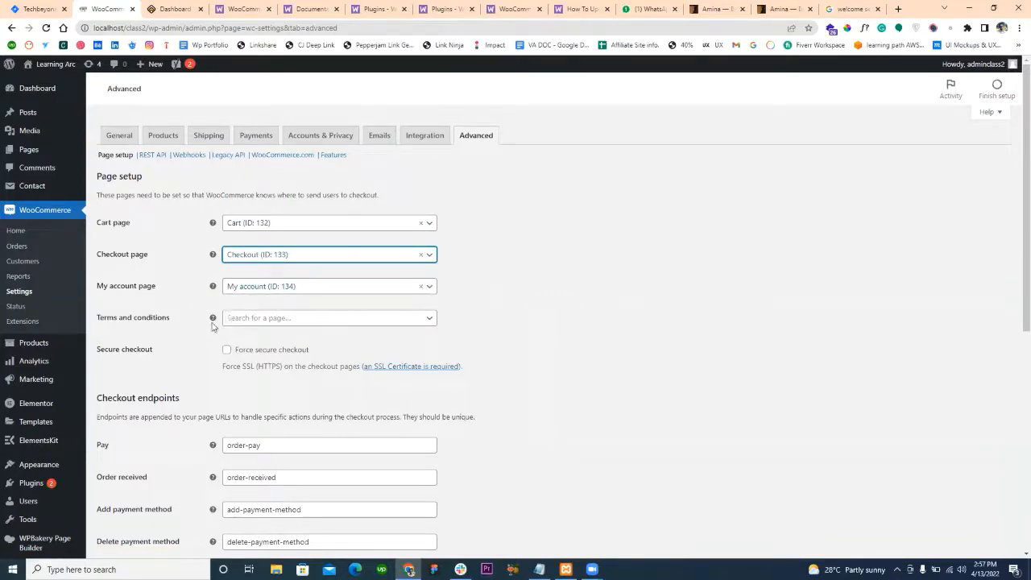
{"action": "left_click", "coordinate": [238, 322]}
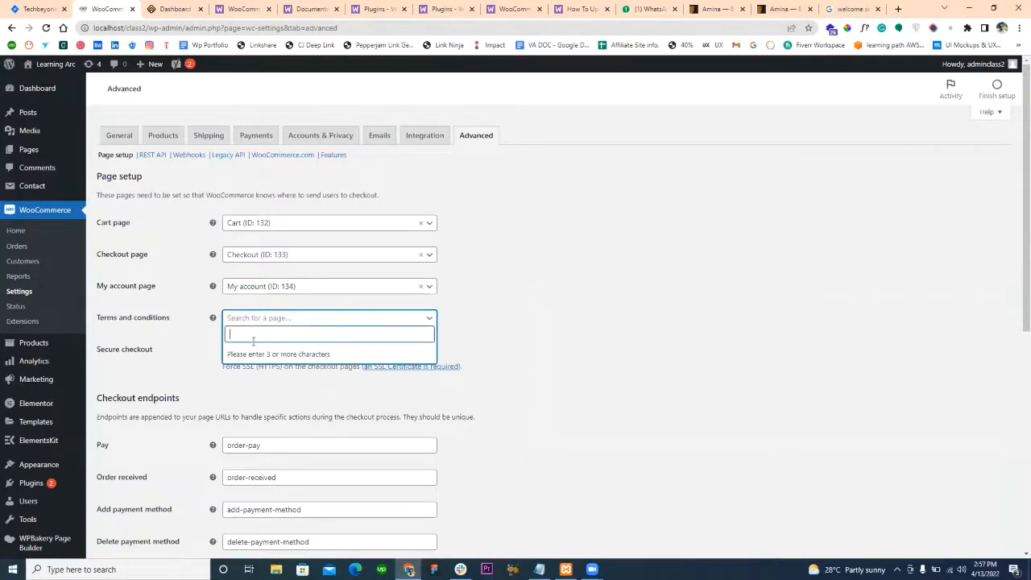
{"action": "left_click", "coordinate": [537, 361]}
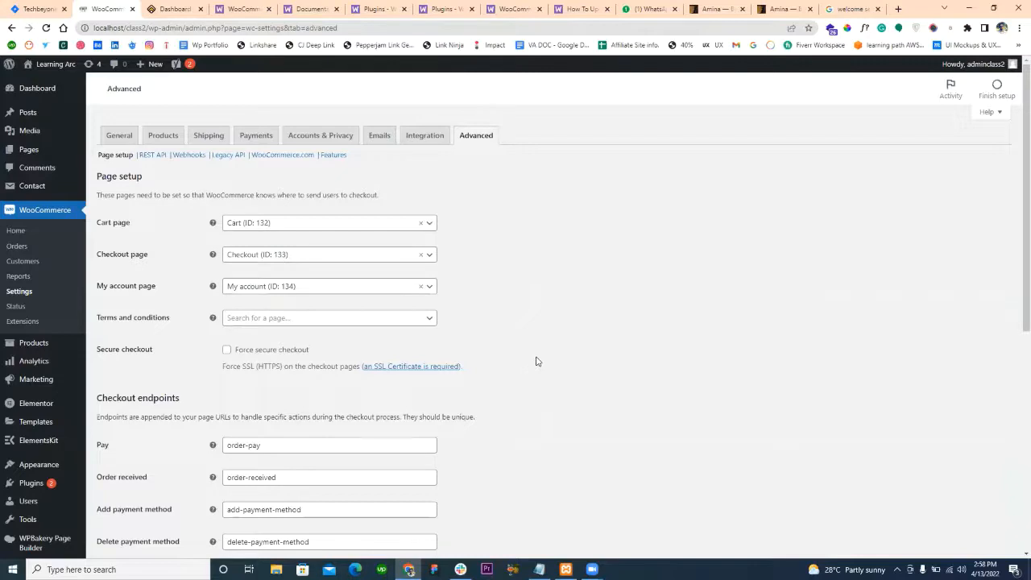
Review the checkout and account endpoints and save the Advanced settings.
{"action": "scroll", "coordinate": [387, 470], "scroll_direction": "down", "scroll_amount": 2}
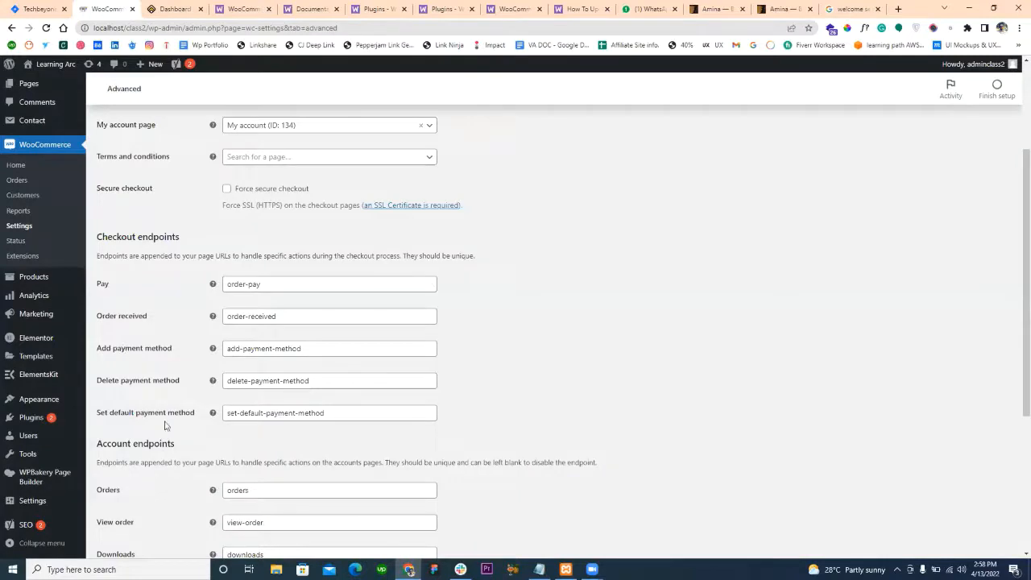
{"action": "scroll", "coordinate": [212, 467], "scroll_direction": "down", "scroll_amount": 3}
{"action": "left_click", "coordinate": [137, 500]}
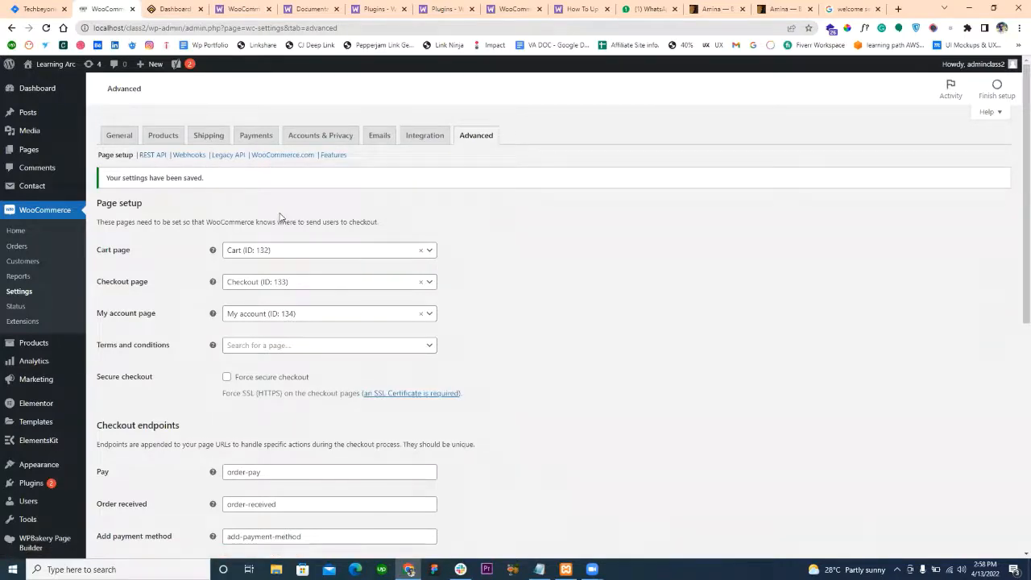
Open the store's setup checklist from the Advanced settings and switch to the lecture notes in Notepad.
{"action": "scroll", "coordinate": [290, 258], "scroll_direction": "down", "scroll_amount": 5}
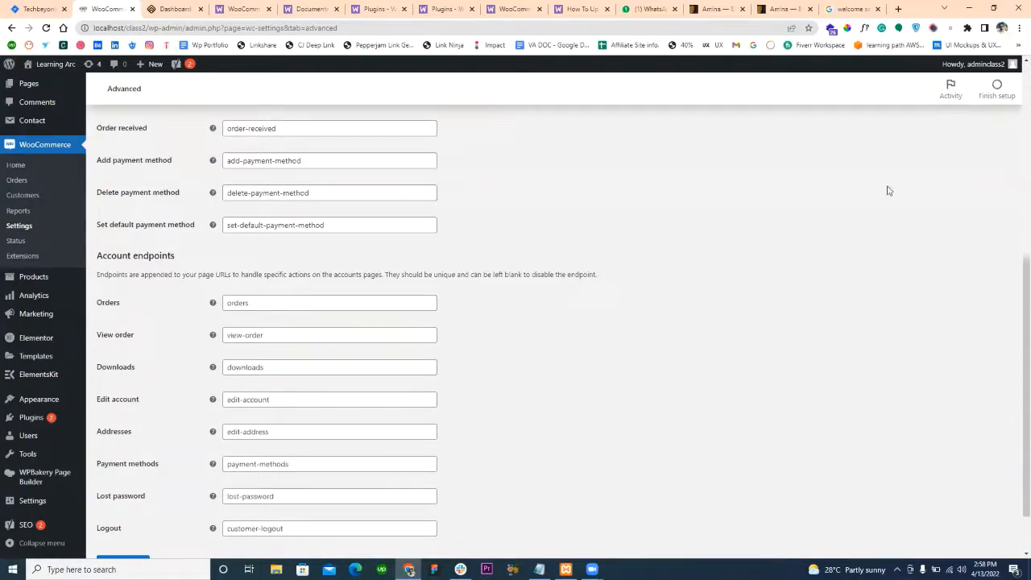
{"action": "left_click", "coordinate": [997, 89]}
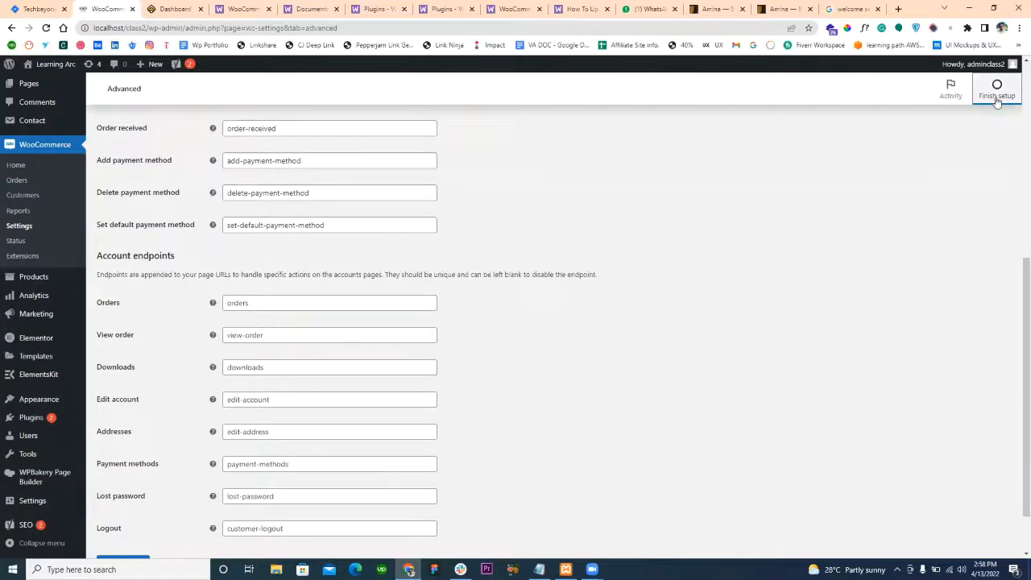
{"action": "left_click", "coordinate": [997, 100]}
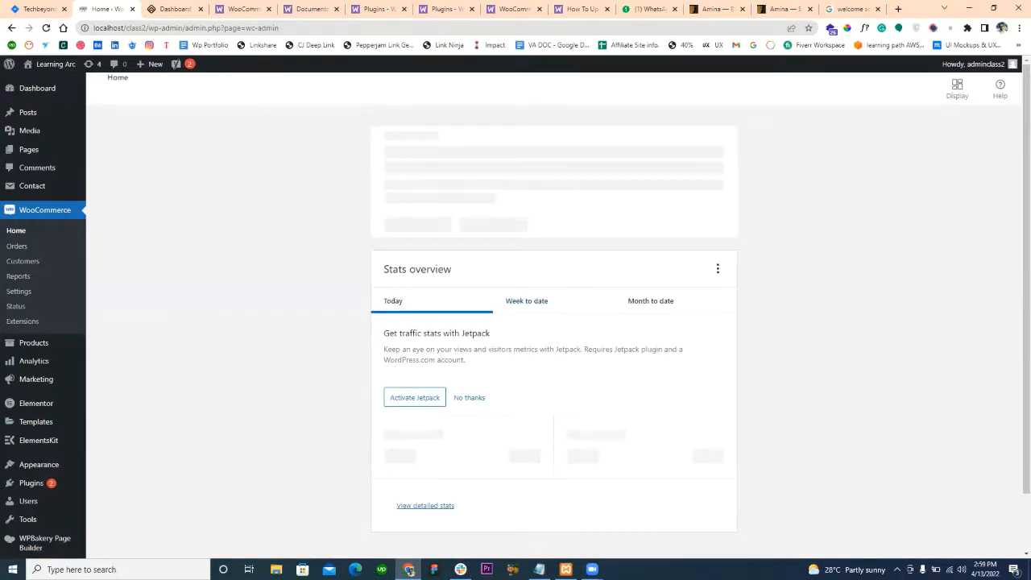
{"action": "key", "text": "alt+Tab"}
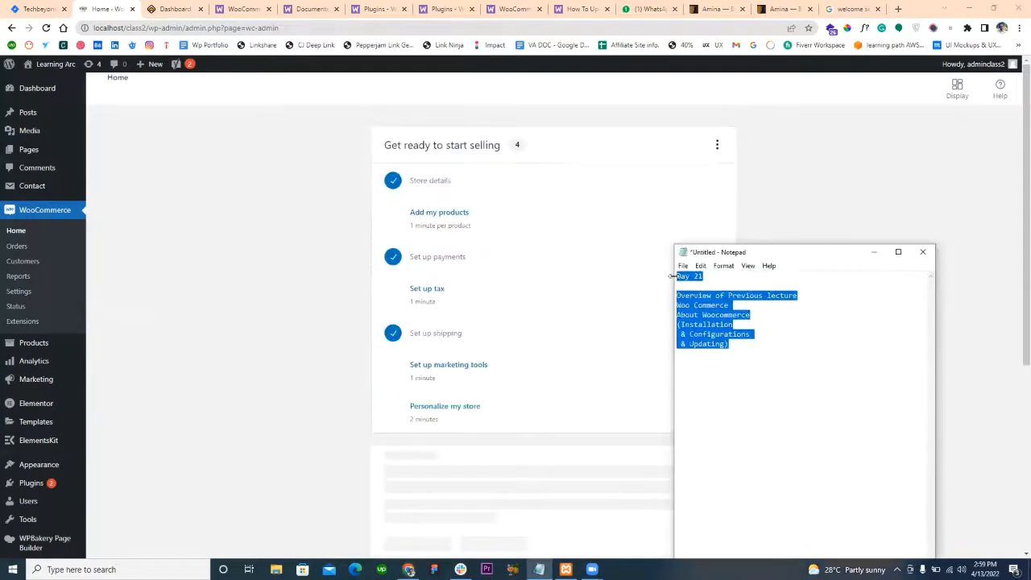